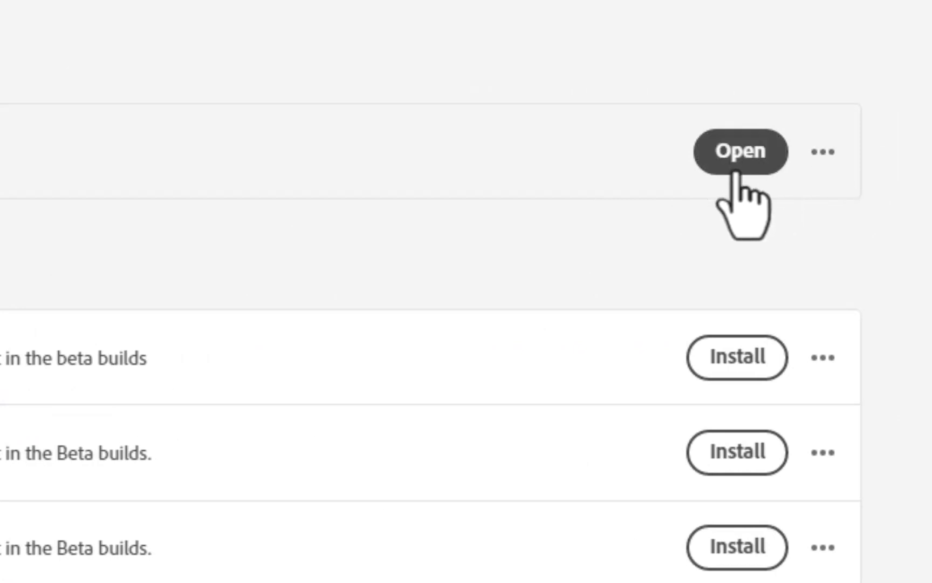
Launch the installed application from the Creative Cloud beta apps list.
click(761, 369)
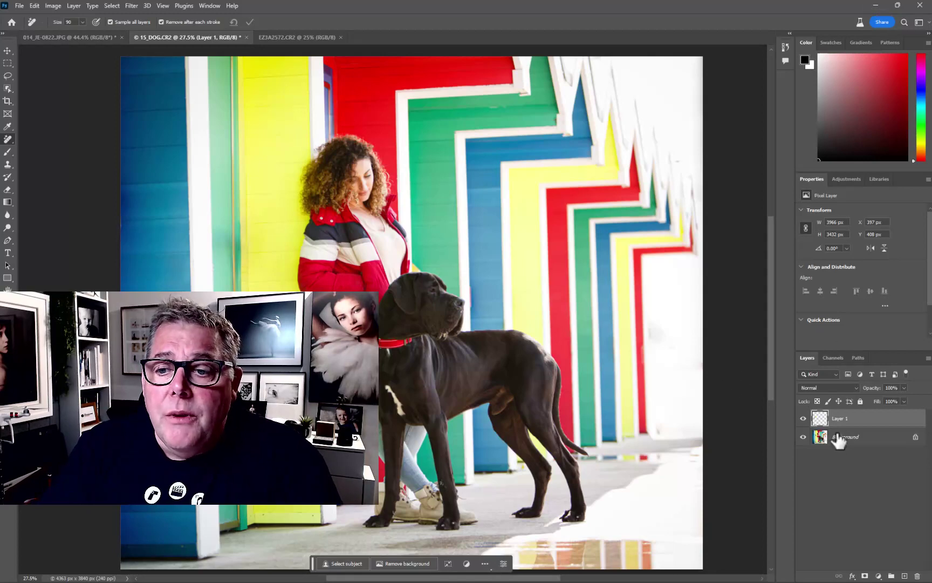
Toggle the visibility of Layer 1 in the dog photo to compare the image with and without the retouching.
click(803, 418)
click(803, 418)
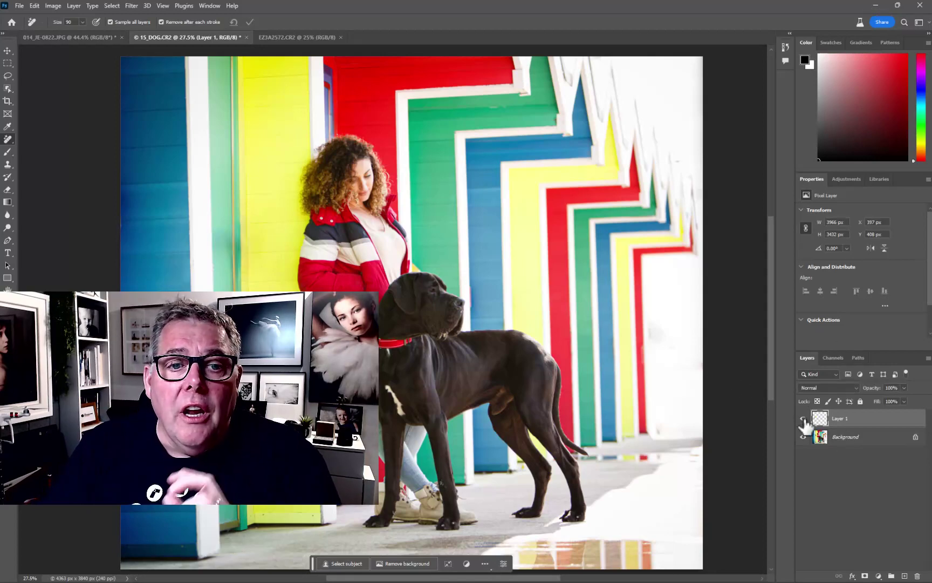
click(804, 418)
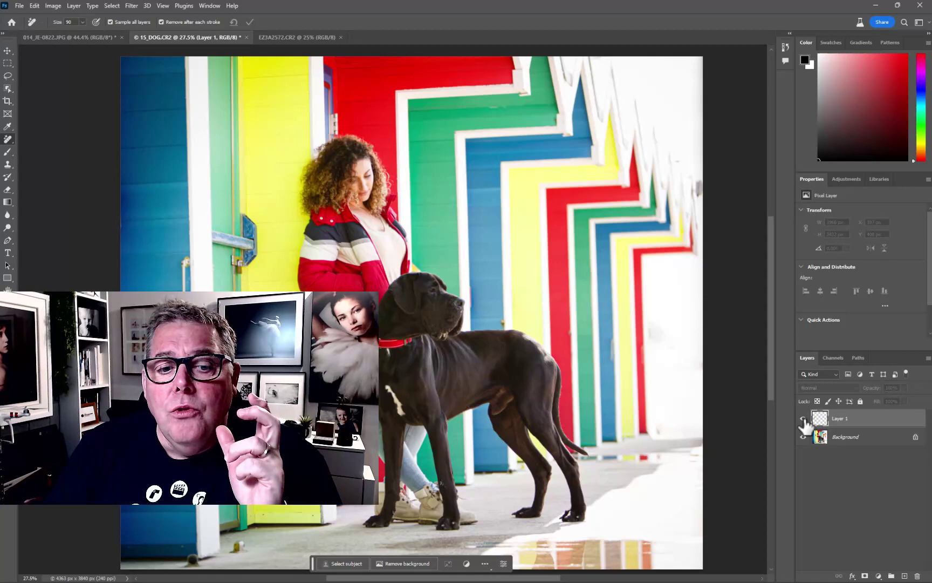
click(803, 419)
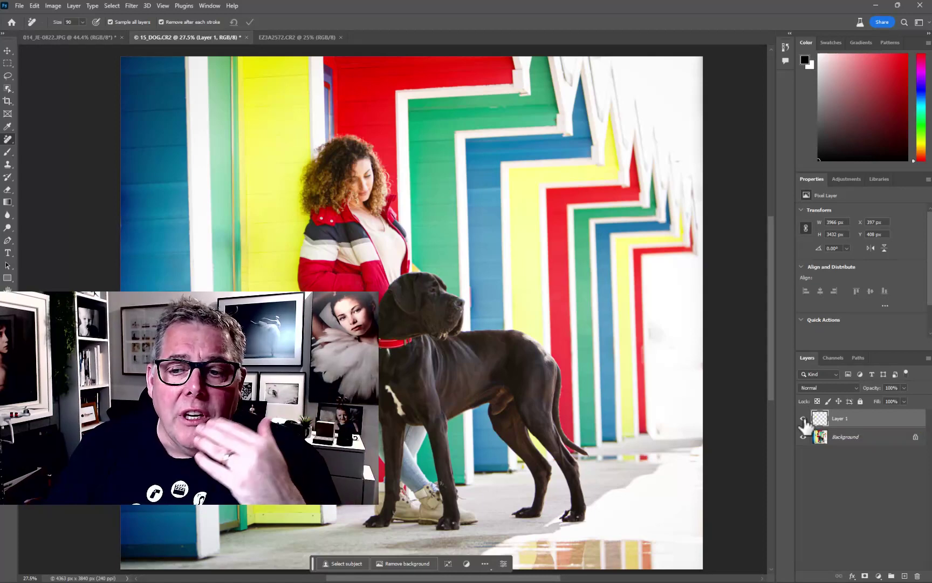
click(804, 419)
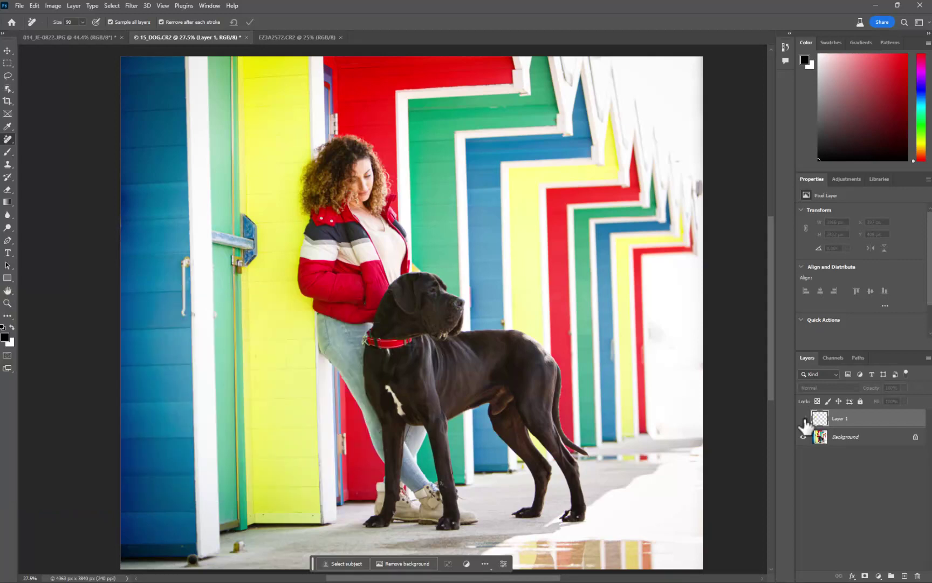
Switch to the EZ3A2572.CR2 photo of the girl walking a dog and show the document's history.
click(279, 41)
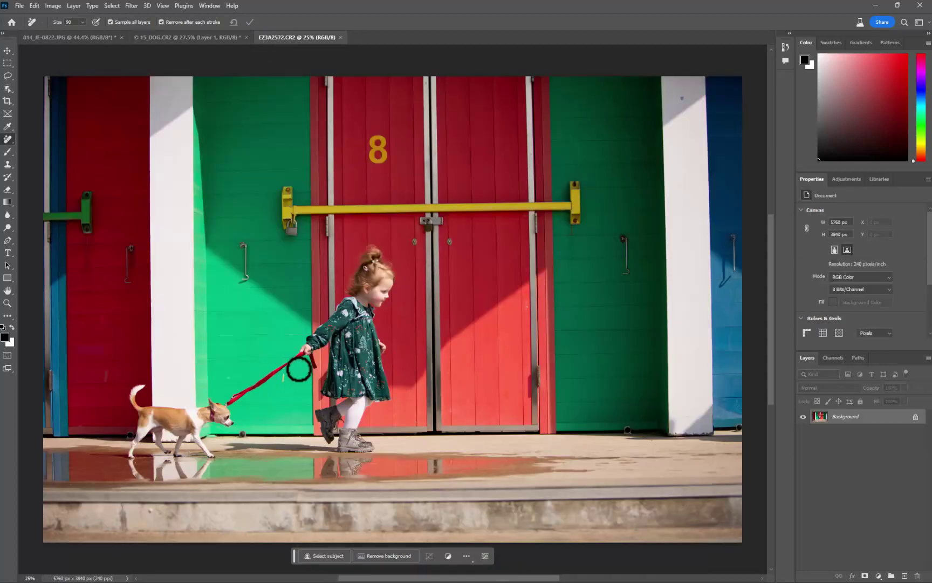
scroll(312, 358, up, 1)
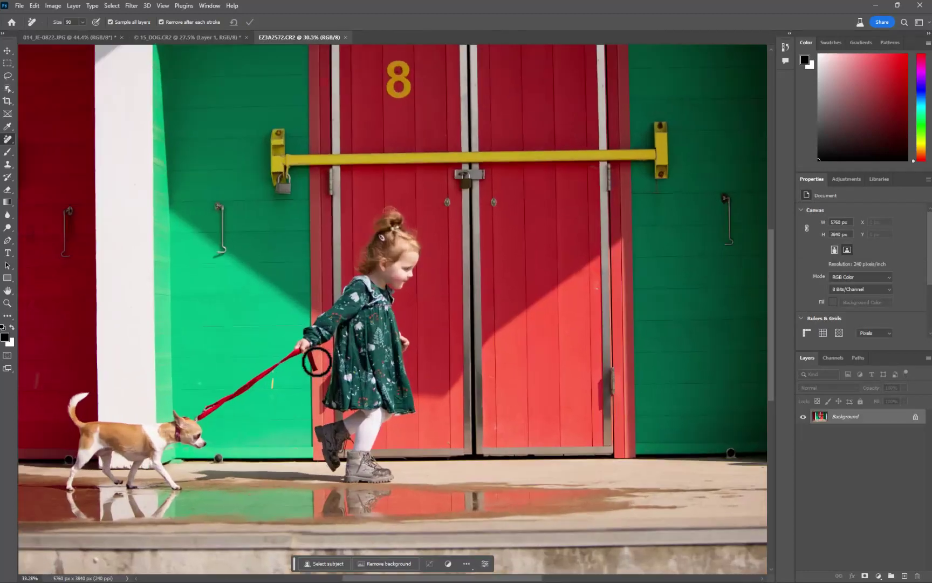
scroll(317, 361, down, 1)
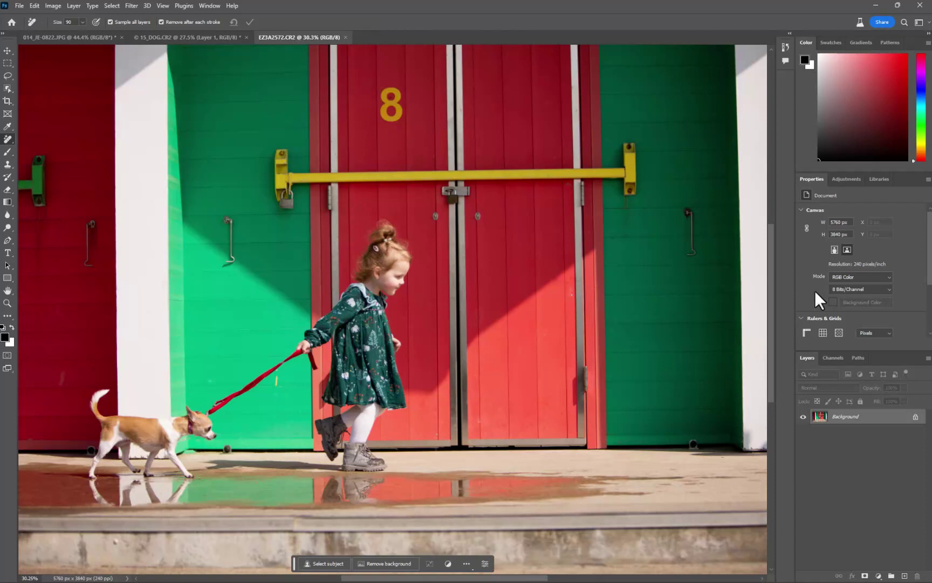
click(785, 47)
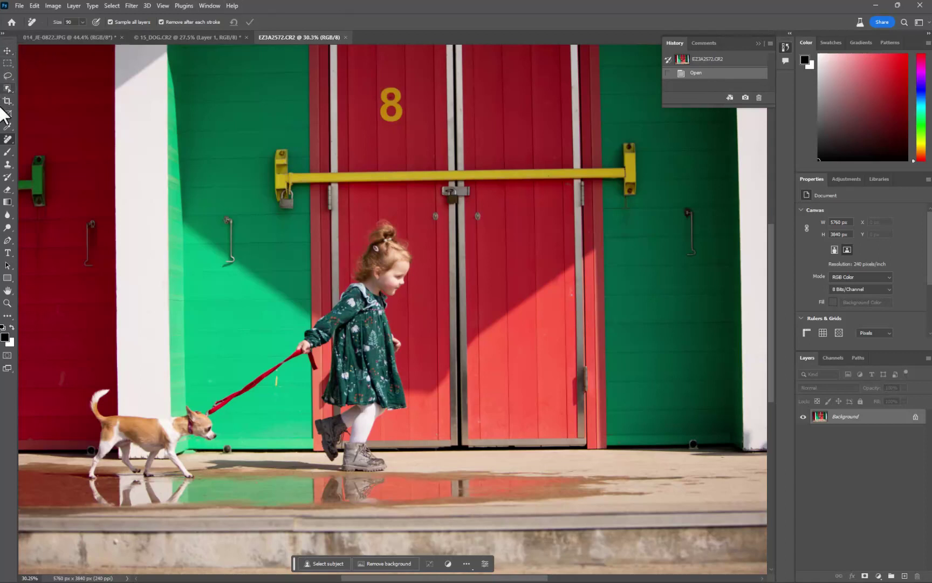
With the Remove Tool, erase the metal hook and its remnants from the green panel left of the girl.
right_click(8, 138)
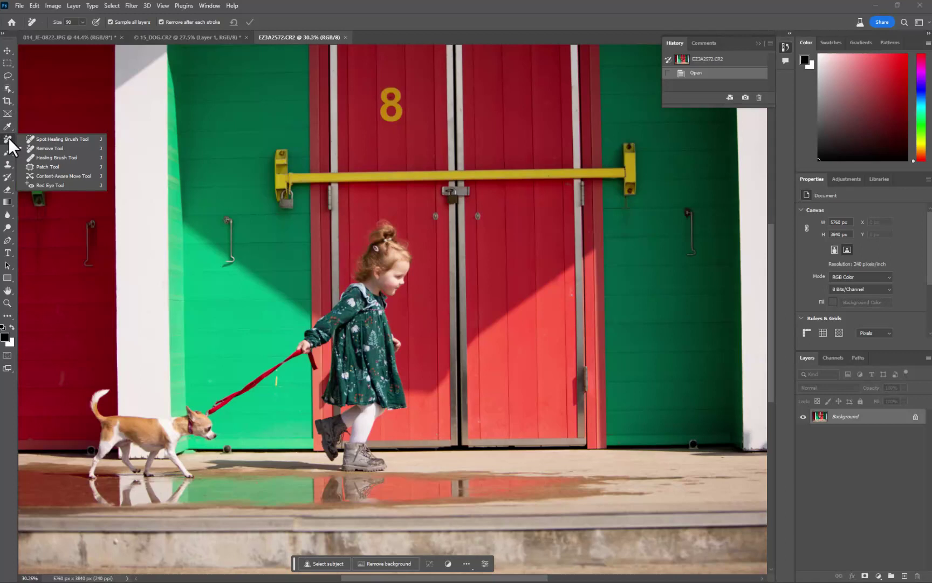
click(44, 148)
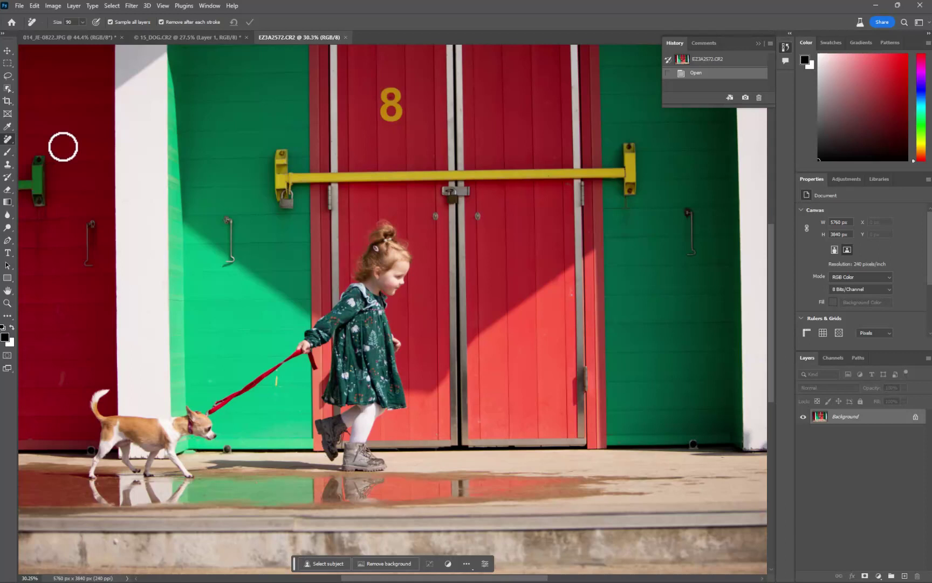
drag(229, 262, 229, 219)
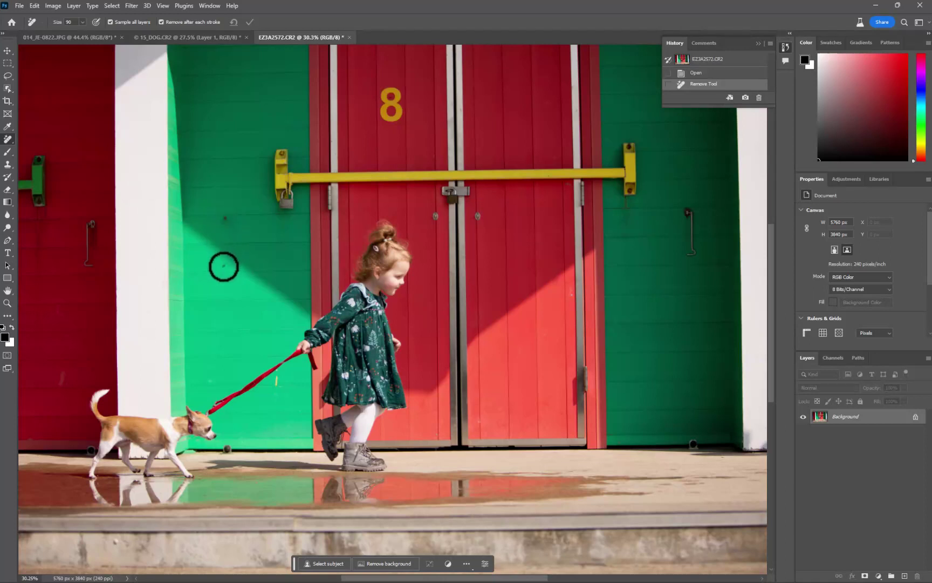
click(224, 218)
click(224, 217)
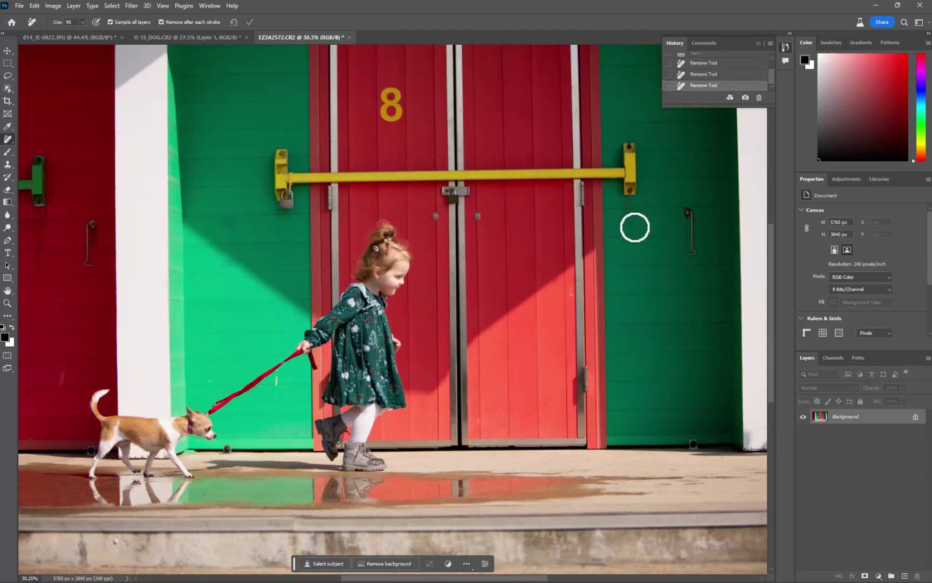
Remove the metal hook from the green panel right of the doors and the small round fitting on the right red door.
drag(693, 250, 689, 208)
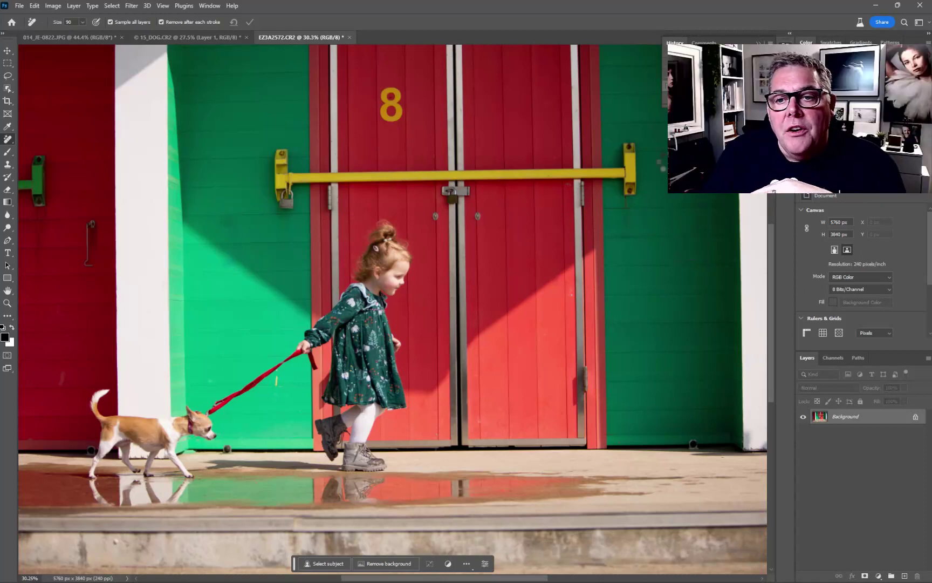
click(478, 215)
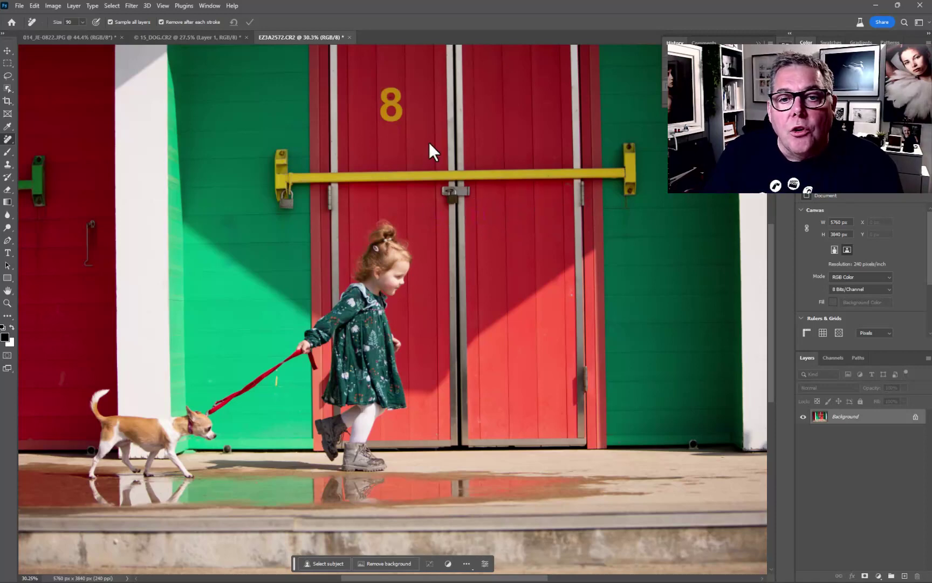
Remove the metal hook and leftover marks from the dark red panel above the dog.
drag(88, 223, 89, 264)
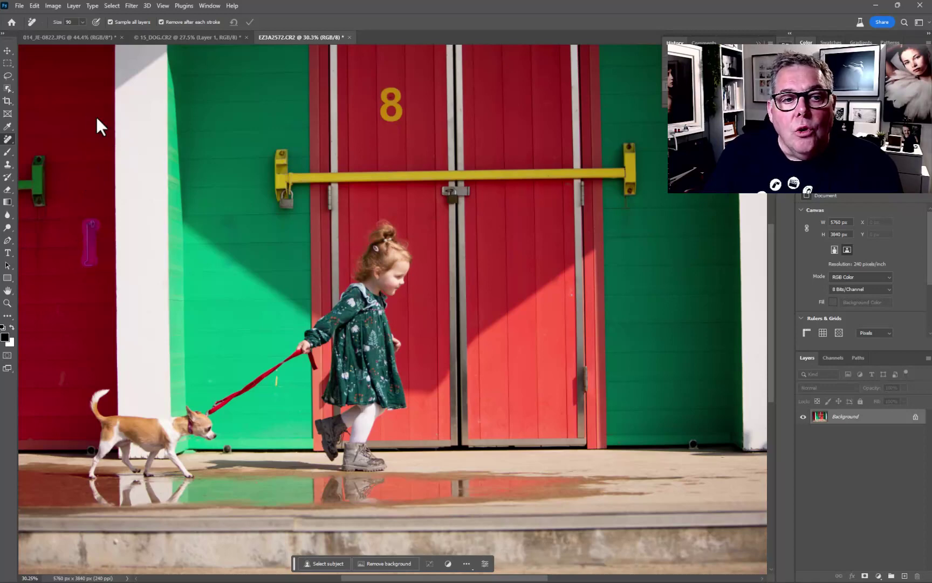
click(92, 222)
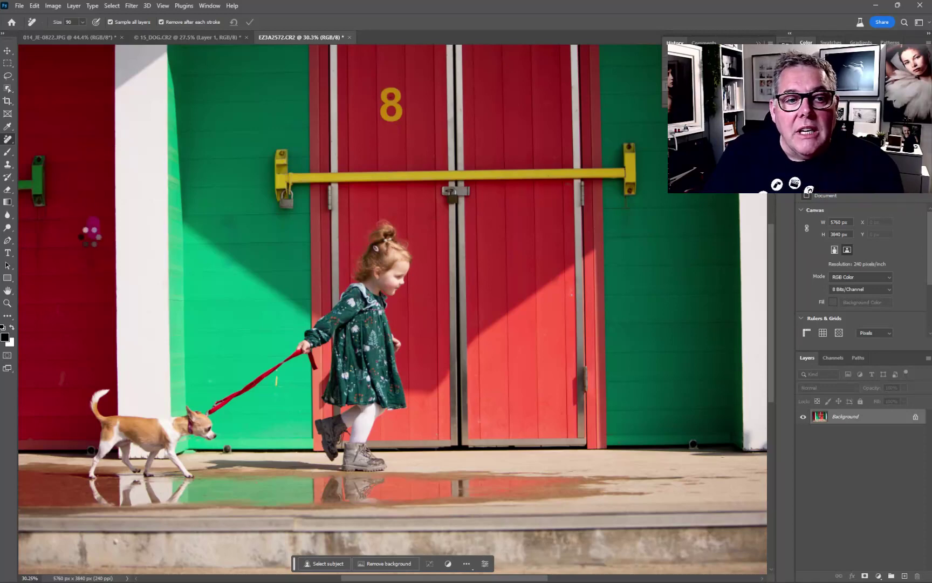
click(82, 258)
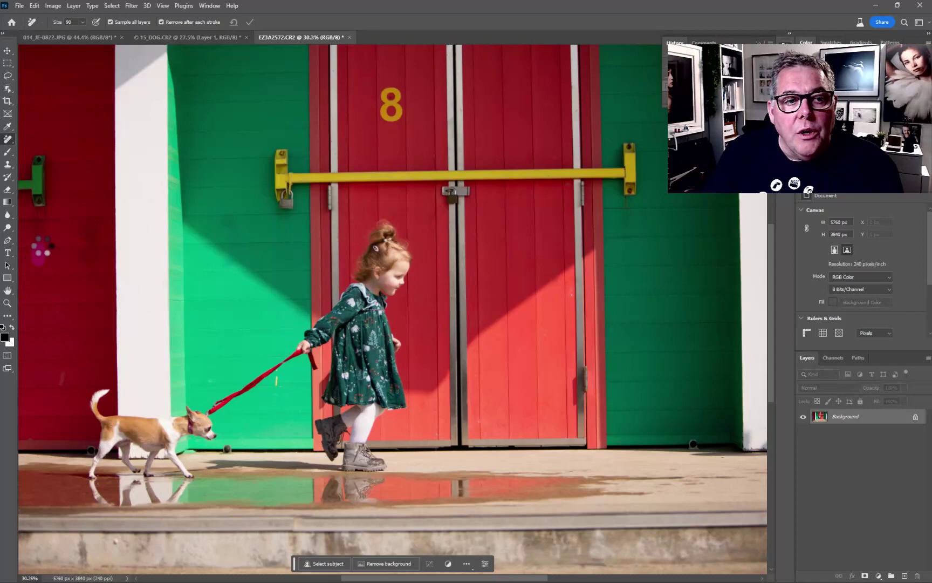
Paint out the green bracket and its remaining traces on the dark red panel with the Remove Tool.
mouse_move(40, 200)
mouse_down()
mouse_move(40, 154)
mouse_move(31, 199)
mouse_move(22, 185)
mouse_move(31, 177)
mouse_up()
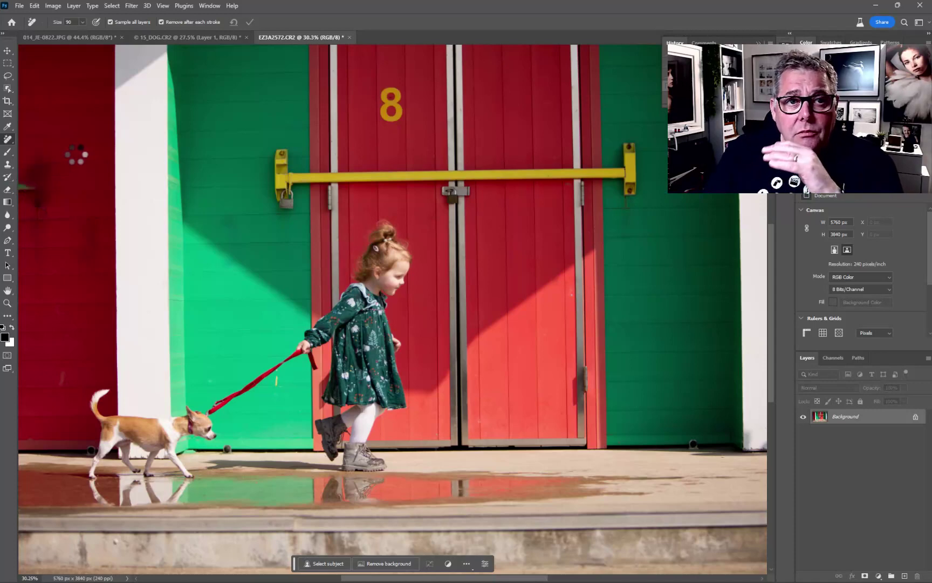
mouse_move(35, 205)
mouse_down()
mouse_move(49, 185)
mouse_move(38, 187)
mouse_up()
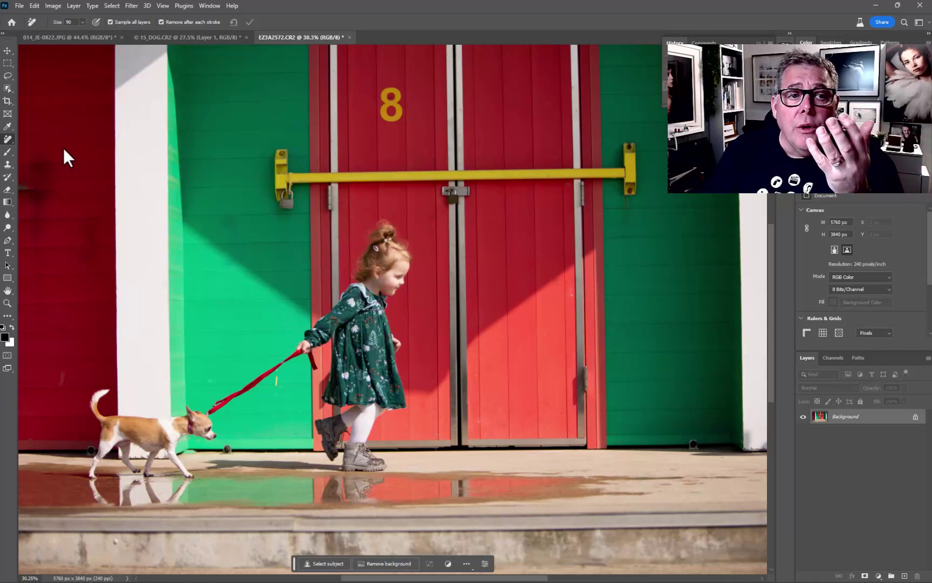
drag(54, 153, 54, 153)
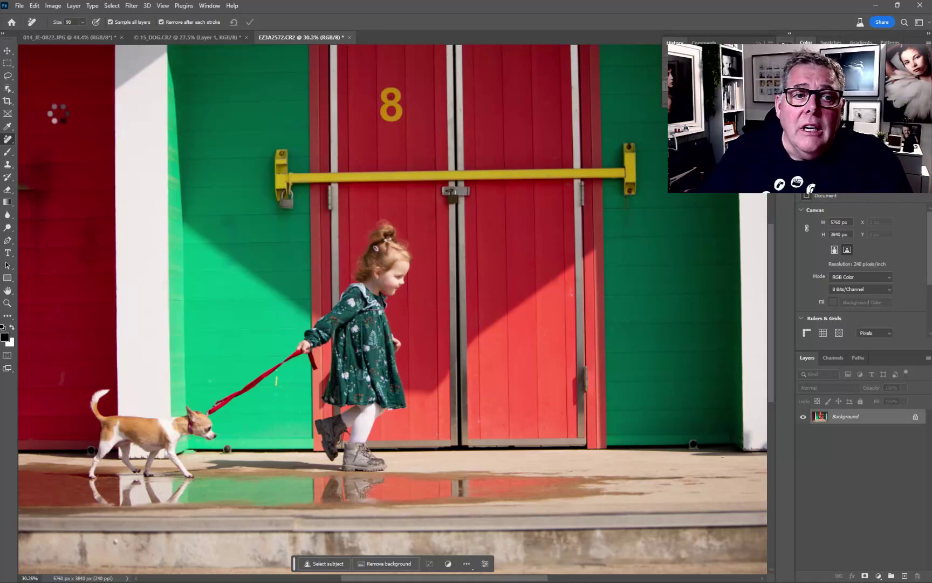
drag(19, 186, 31, 185)
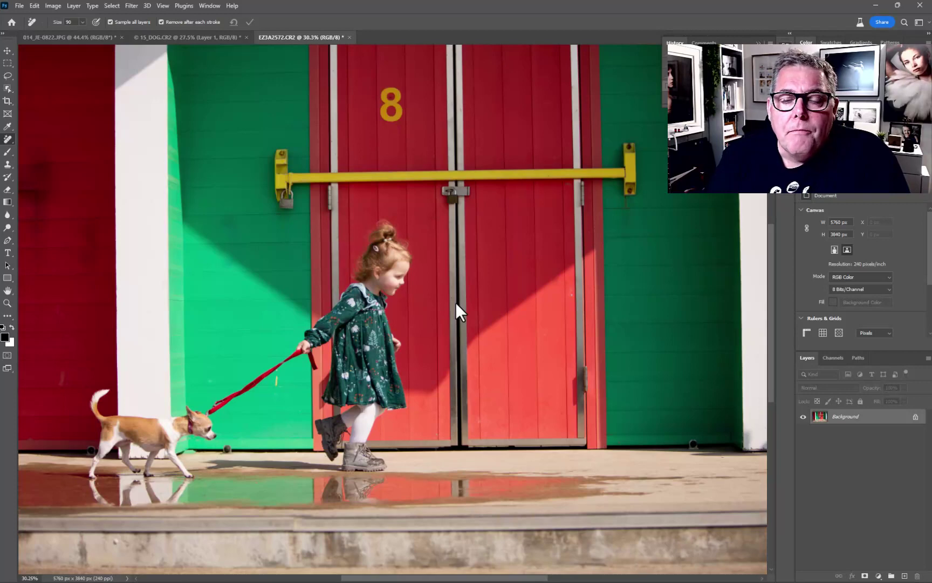
Revert the photo to its last saved version and add a new empty layer above the Background.
key(F12)
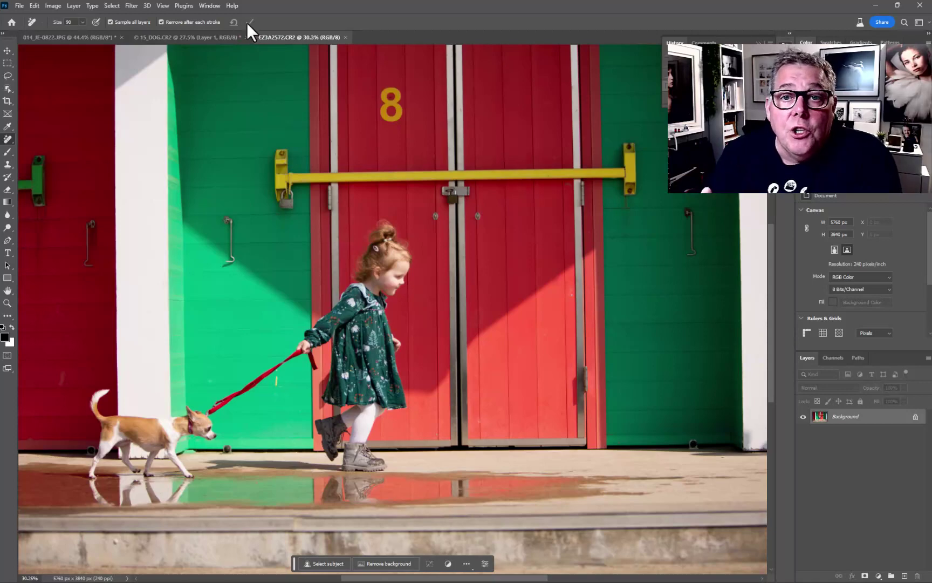
click(904, 575)
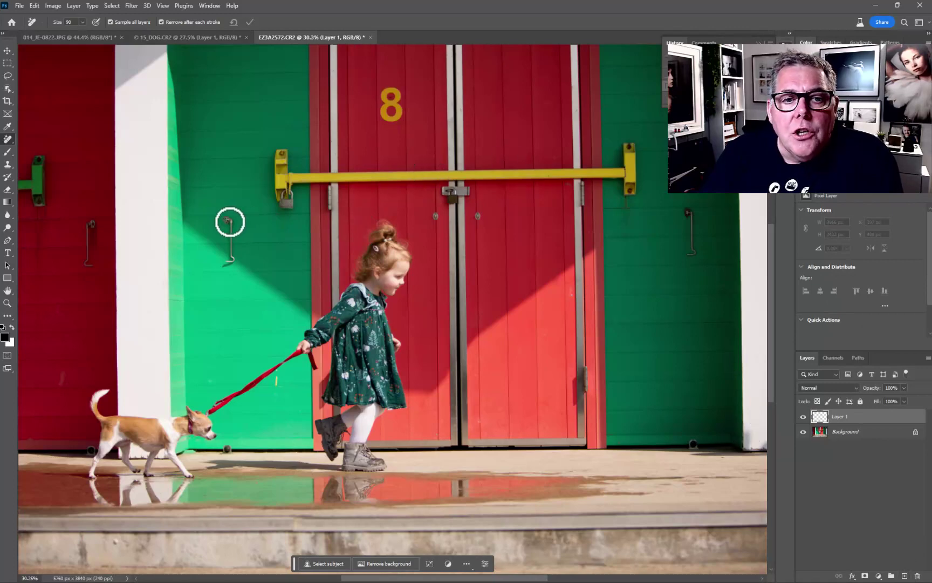
Remove the metal hook and its shadow from the green panel left of the girl, working on Layer 1.
scroll(229, 219, up, 5)
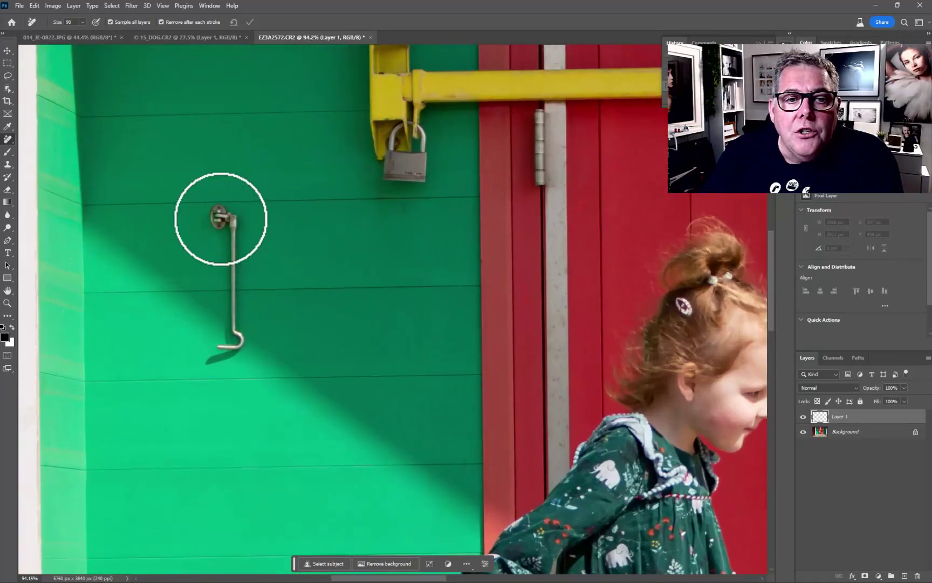
drag(220, 217, 229, 338)
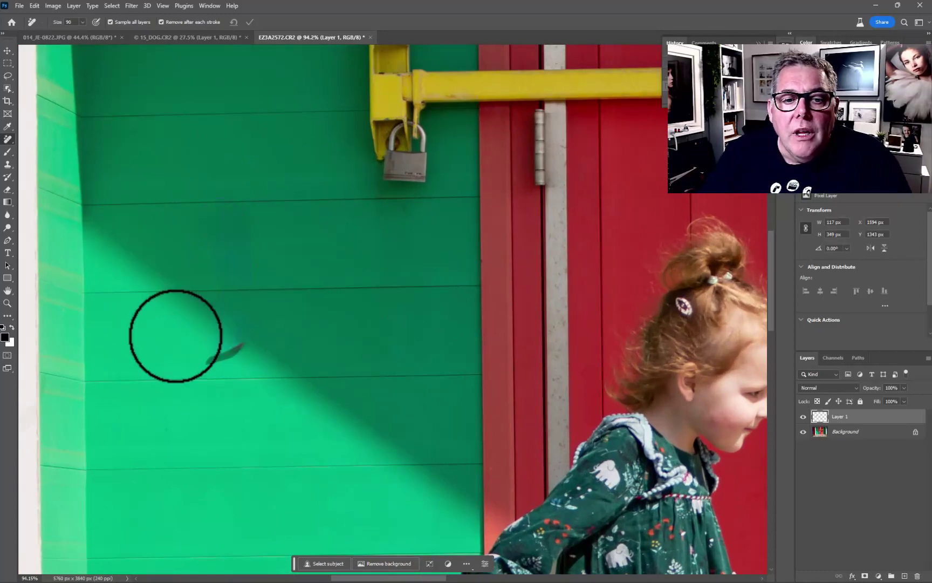
drag(208, 350, 237, 345)
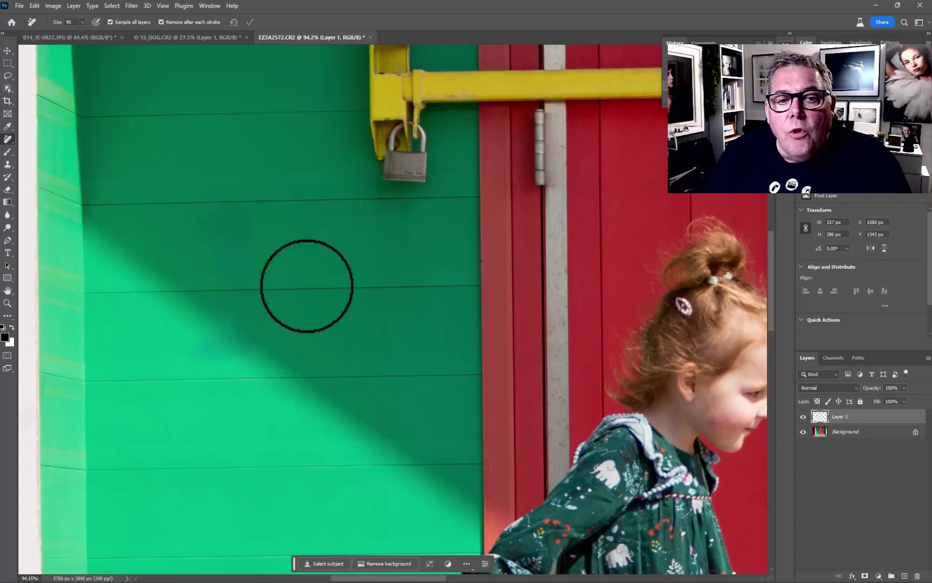
Disable Remove after each stroke, paint over the hook on the green panel right of the doors, and apply the removal.
click(161, 21)
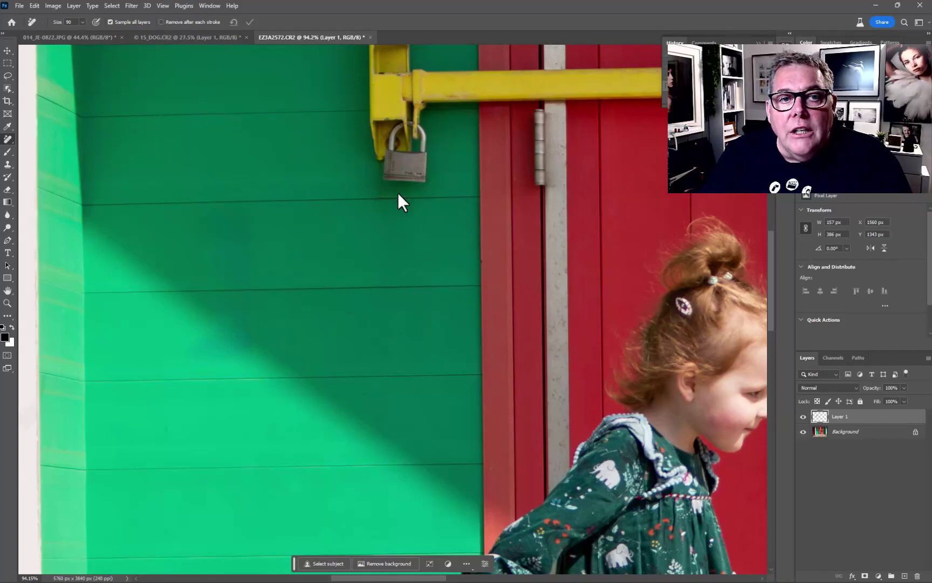
drag(532, 246, 185, 320)
drag(503, 347, 112, 328)
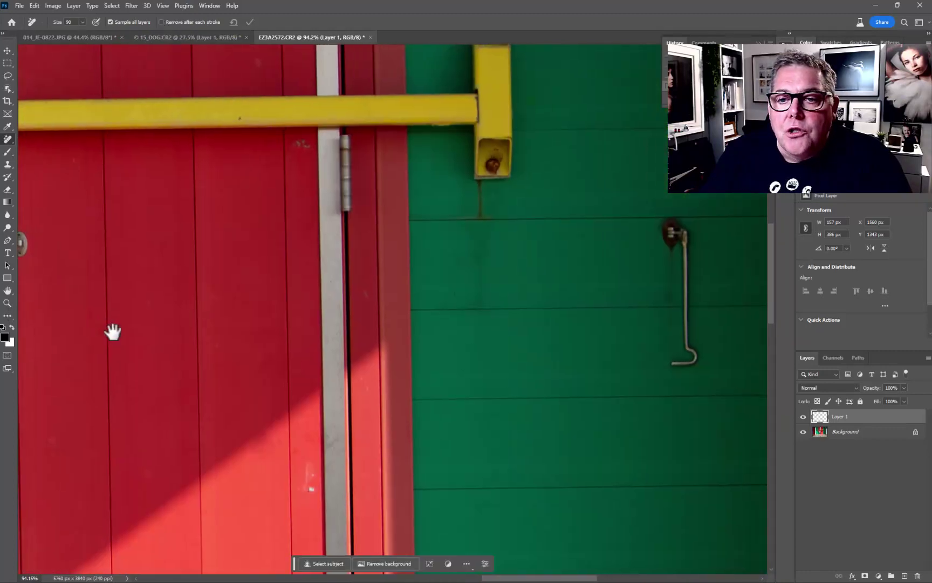
drag(480, 289, 365, 291)
mouse_move(522, 229)
mouse_down()
mouse_move(540, 244)
mouse_move(537, 354)
mouse_up()
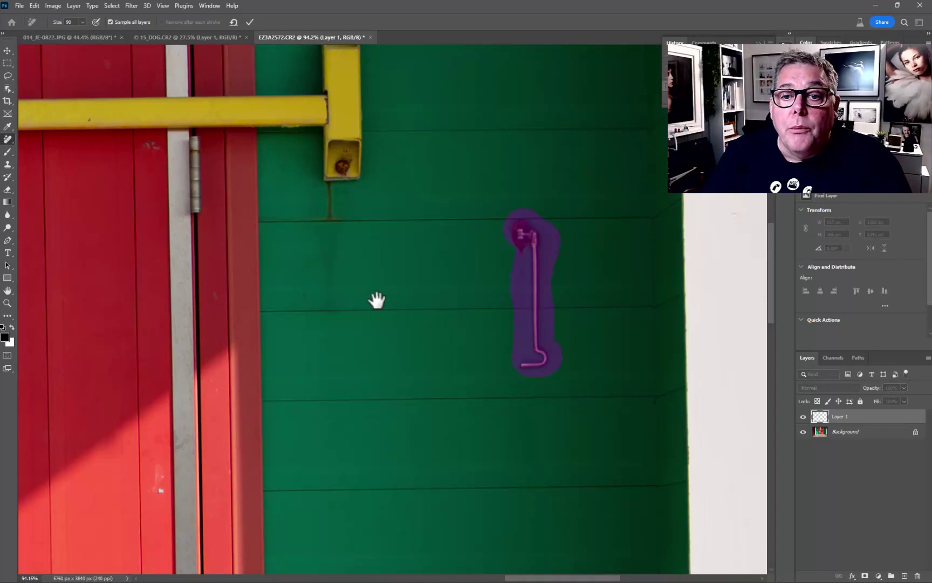
click(250, 22)
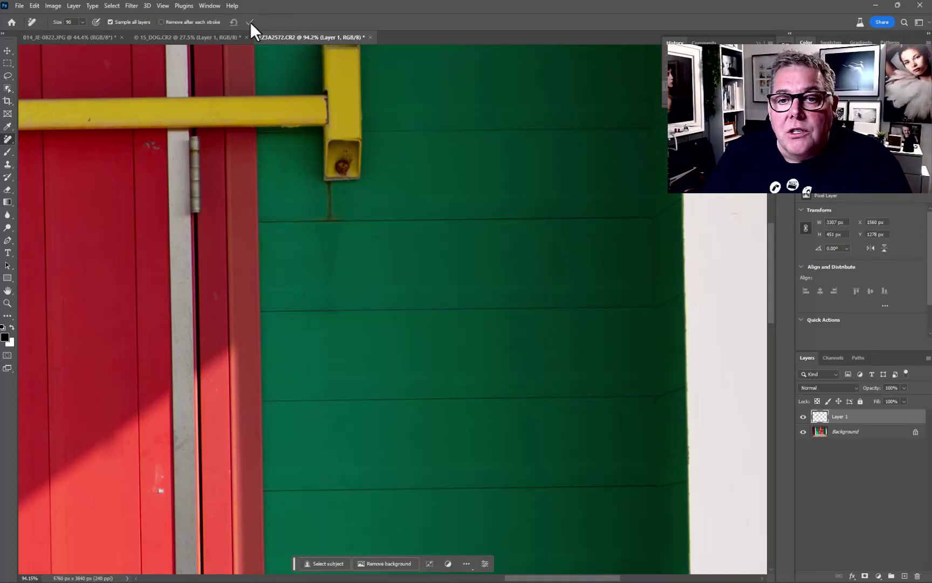
Re-enable Remove after each stroke and remove the hook and its shadow from the blue panel at the photo's right edge.
click(163, 21)
scroll(367, 339, down, 4)
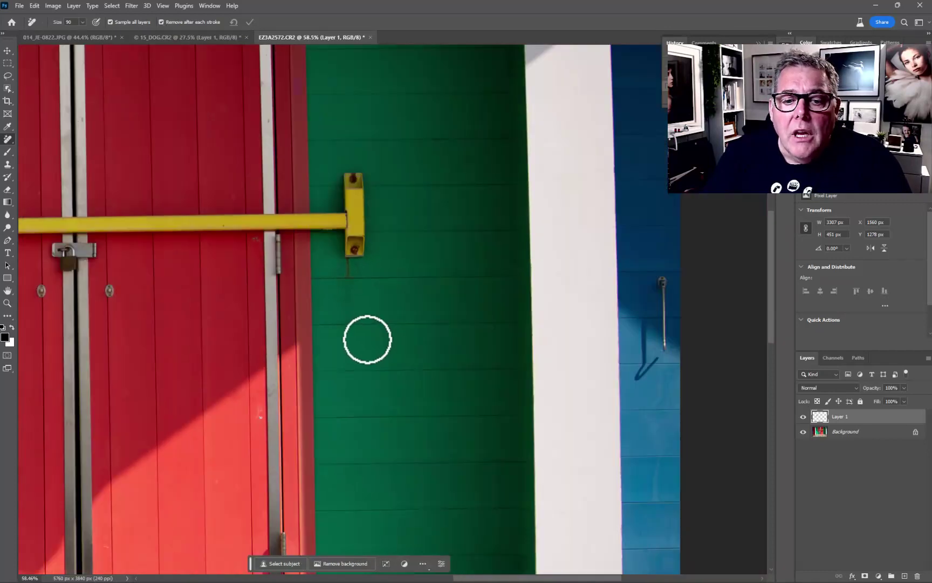
drag(637, 344, 636, 288)
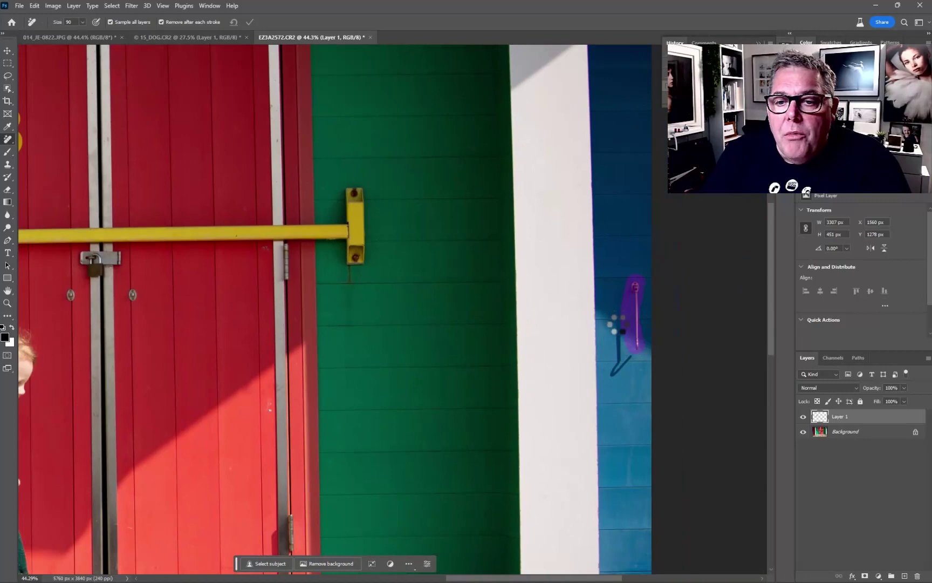
mouse_move(616, 322)
mouse_down()
mouse_move(614, 371)
mouse_move(626, 356)
mouse_up()
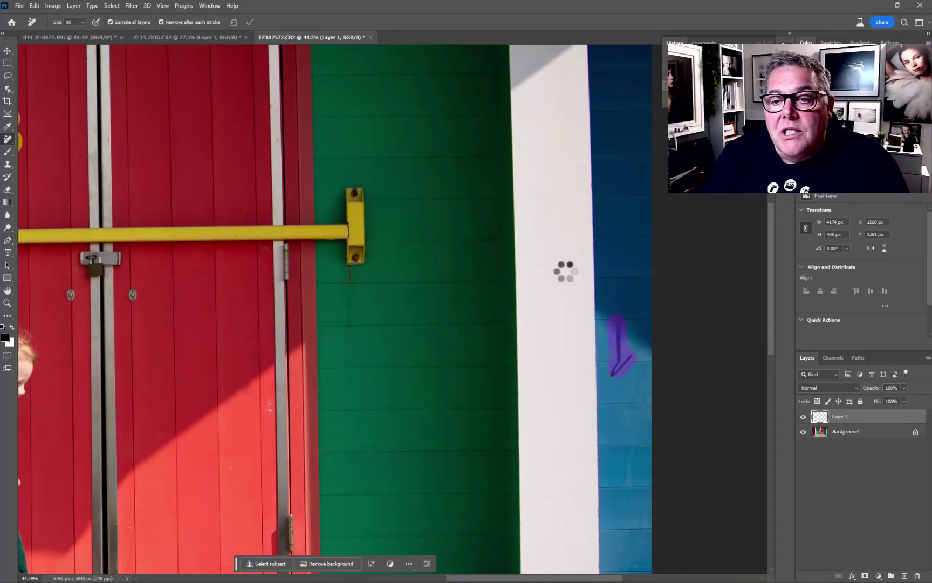
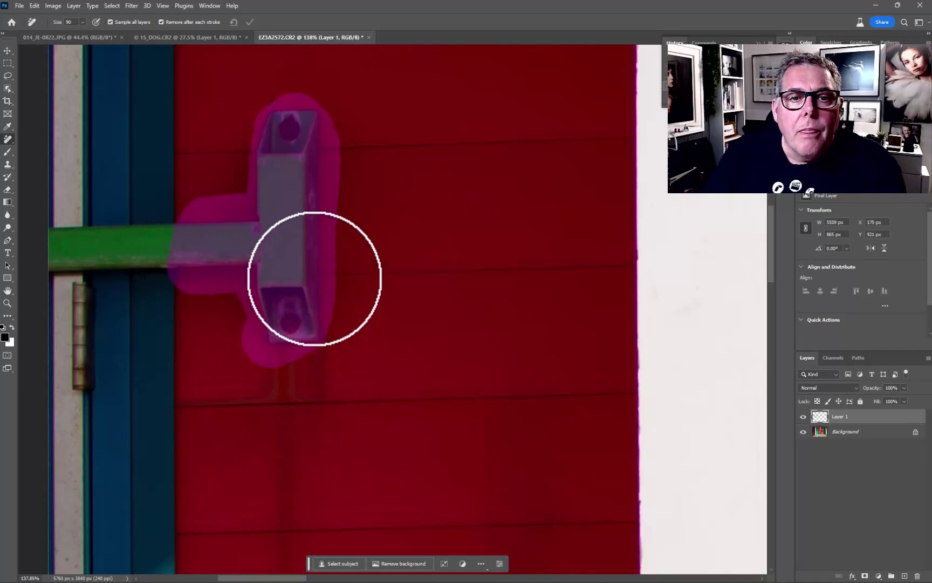
Remove the metal bracket and its green bar from the red panel and blue post, plus the hinge below, near the photo's left edge.
mouse_move(174, 243)
mouse_down()
mouse_move(50, 241)
mouse_move(141, 244)
mouse_up()
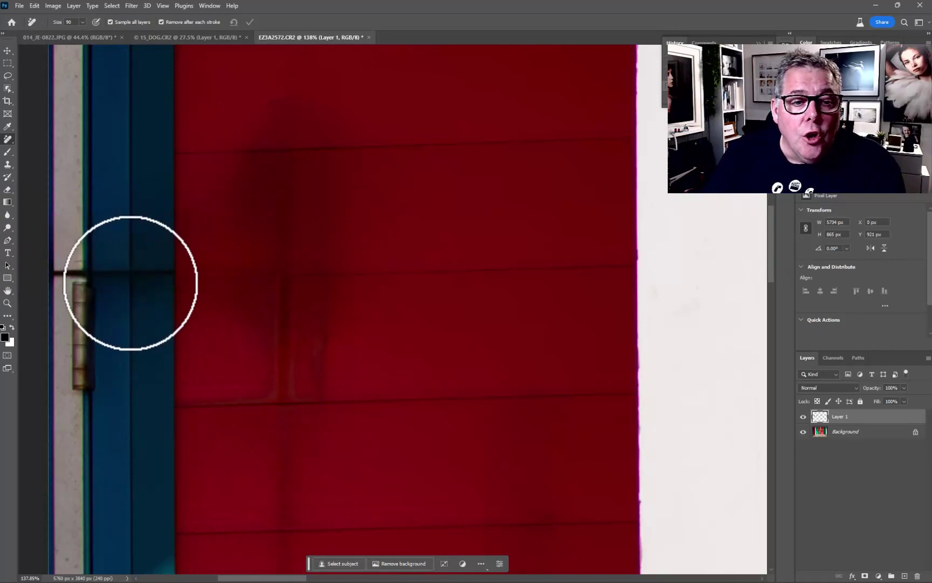
drag(129, 262, 130, 278)
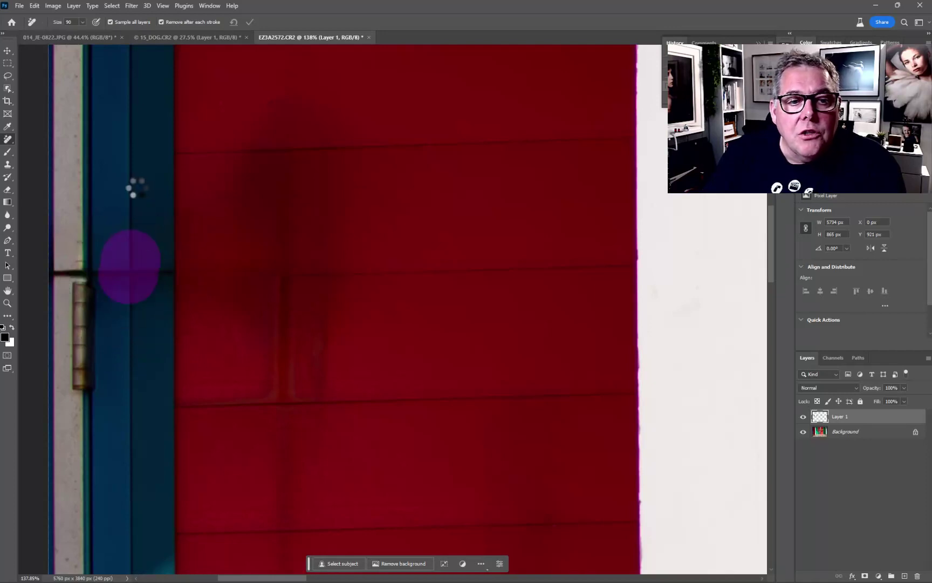
drag(154, 268, 154, 273)
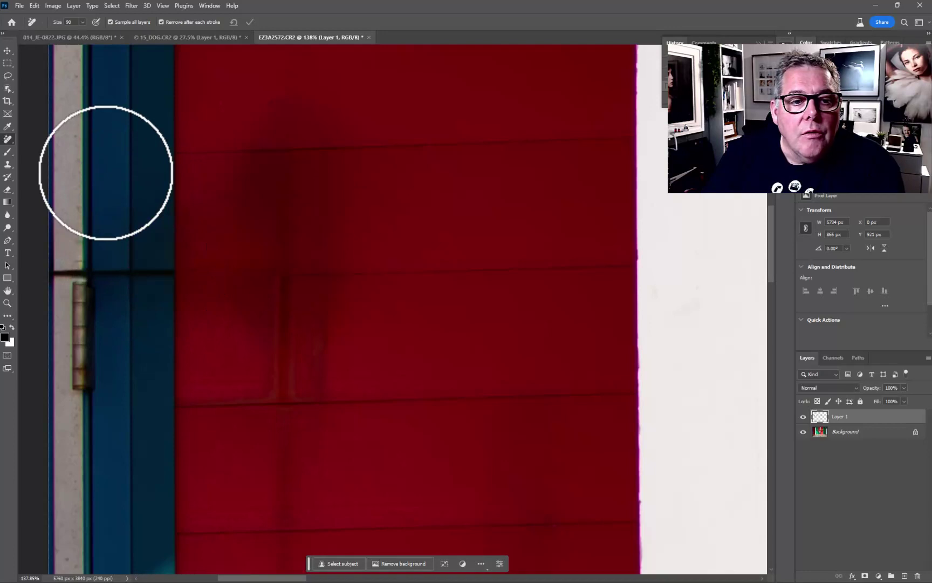
drag(74, 265, 65, 275)
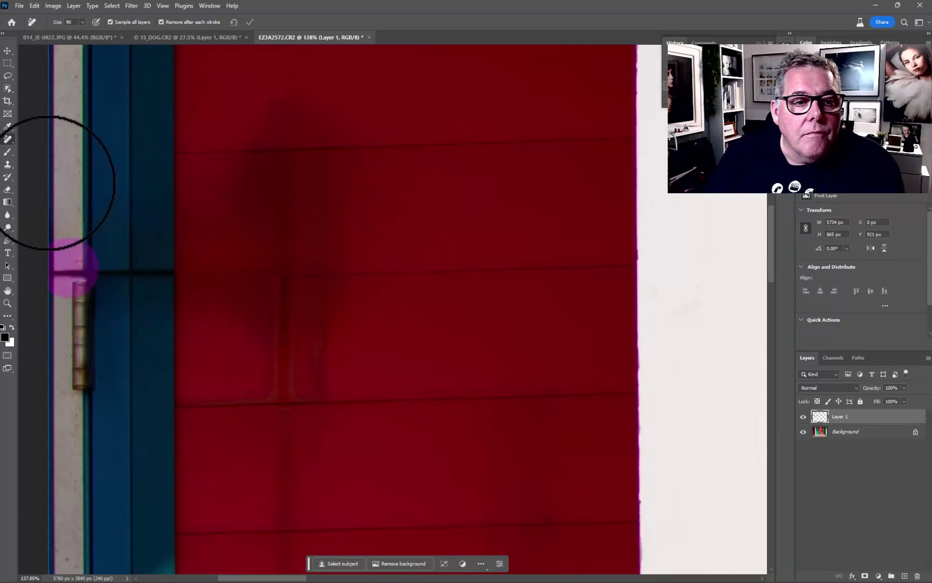
drag(79, 282, 77, 382)
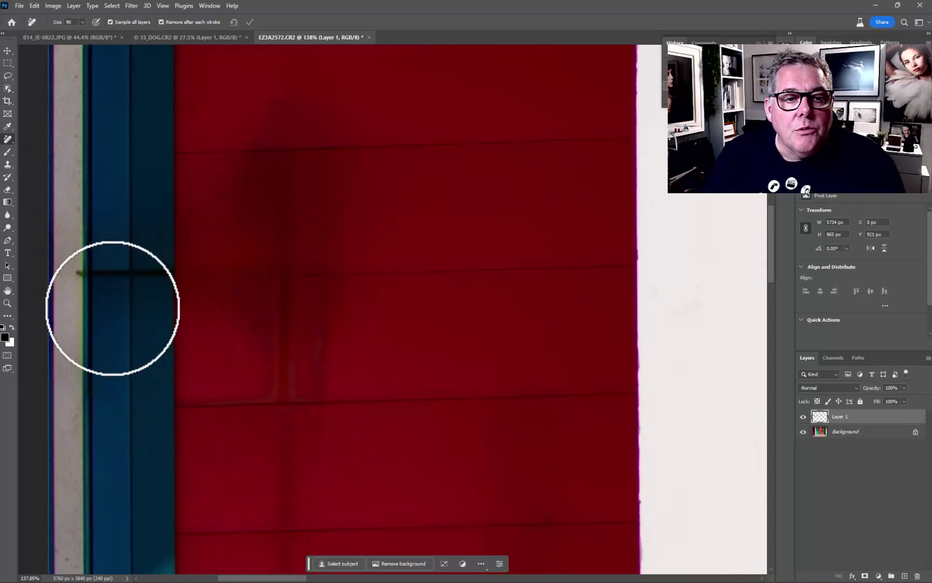
Reduce the Remove brush to 45 and remove the round black doorstops in front of and behind the dog at the foot of the panels.
scroll(114, 309, down, 2)
key(bracketleft)
key(bracketleft)
key(bracketleft)
key(bracketleft)
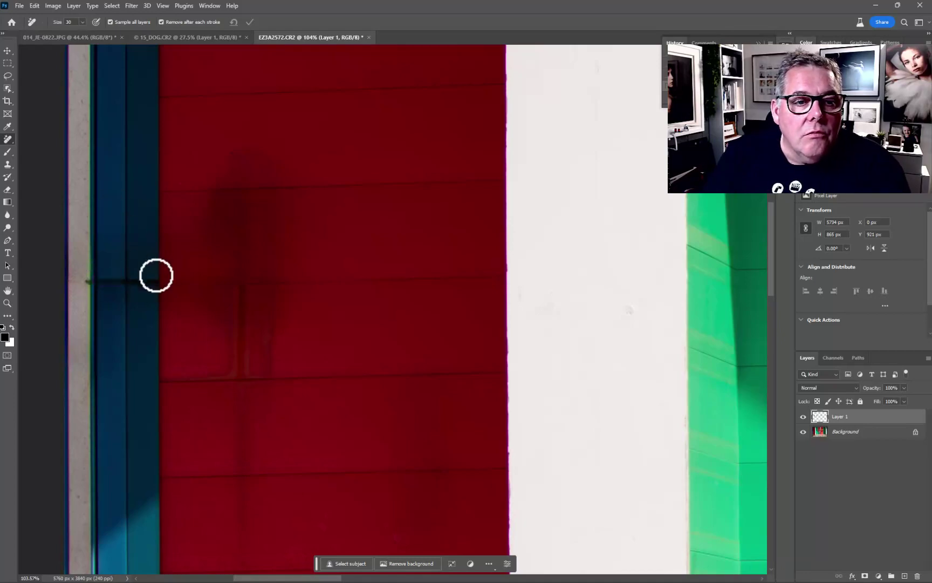
scroll(156, 275, down, 5)
mouse_move(250, 379)
mouse_down()
mouse_move(194, 136)
mouse_move(243, 67)
mouse_up()
scroll(517, 433, up, 5)
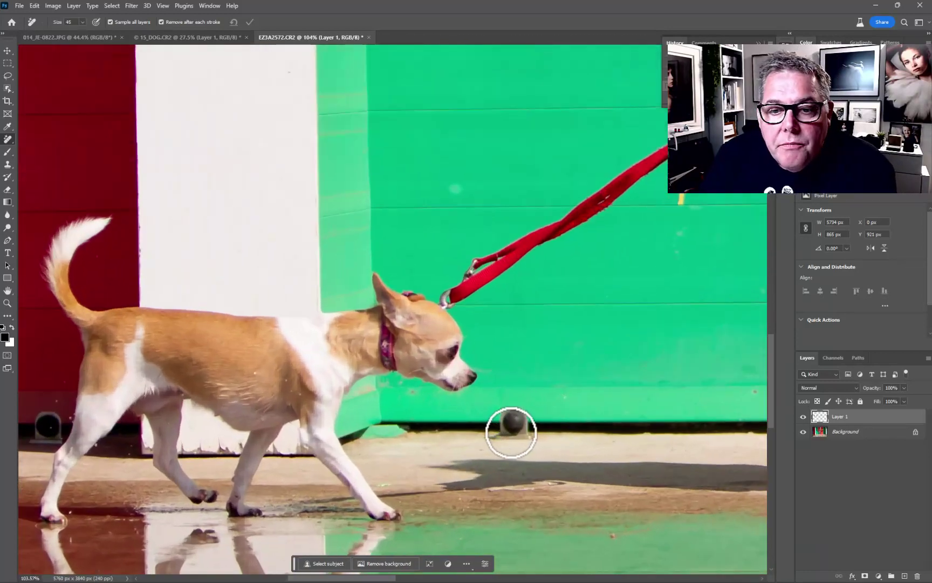
mouse_move(500, 431)
mouse_down()
mouse_move(528, 427)
mouse_move(511, 413)
mouse_move(501, 420)
mouse_up()
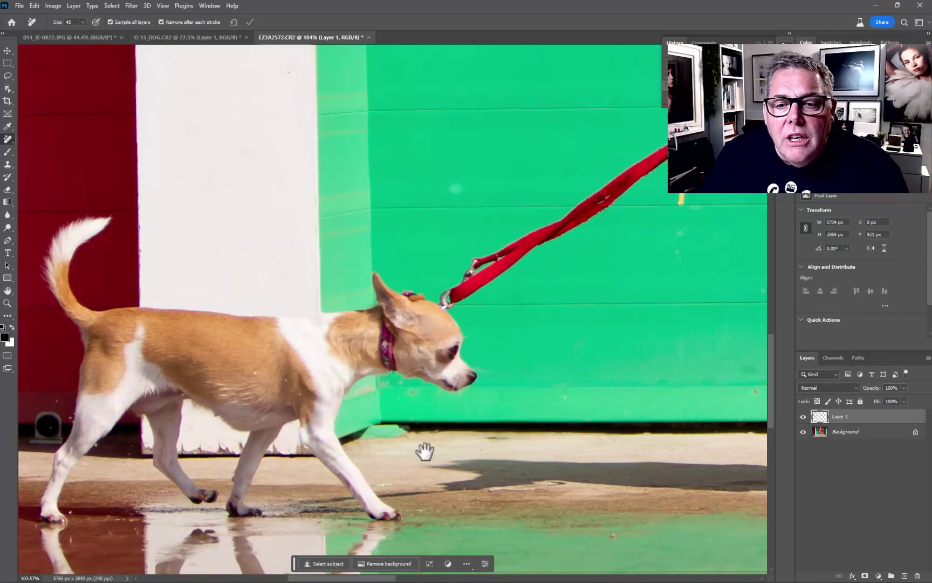
click(495, 435)
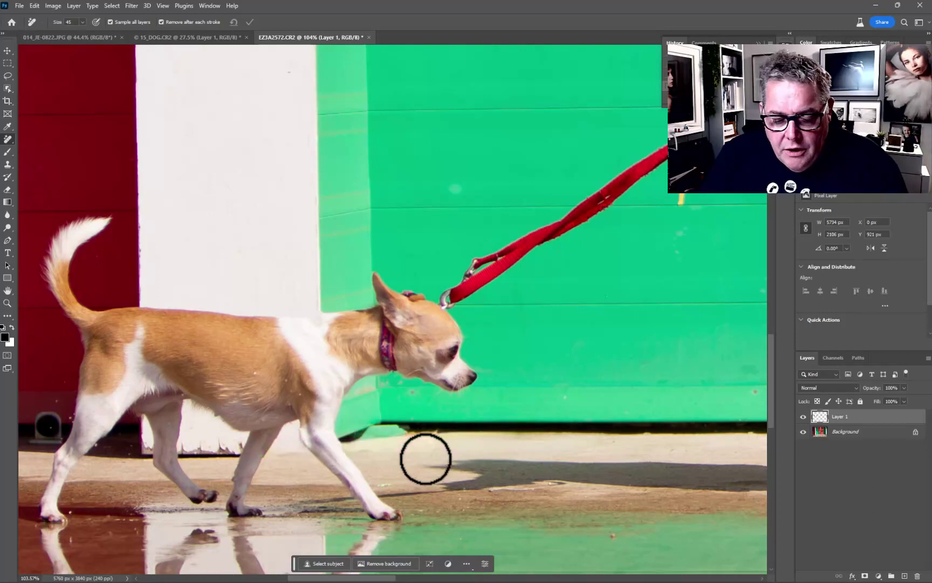
drag(312, 452, 695, 428)
drag(419, 405, 427, 410)
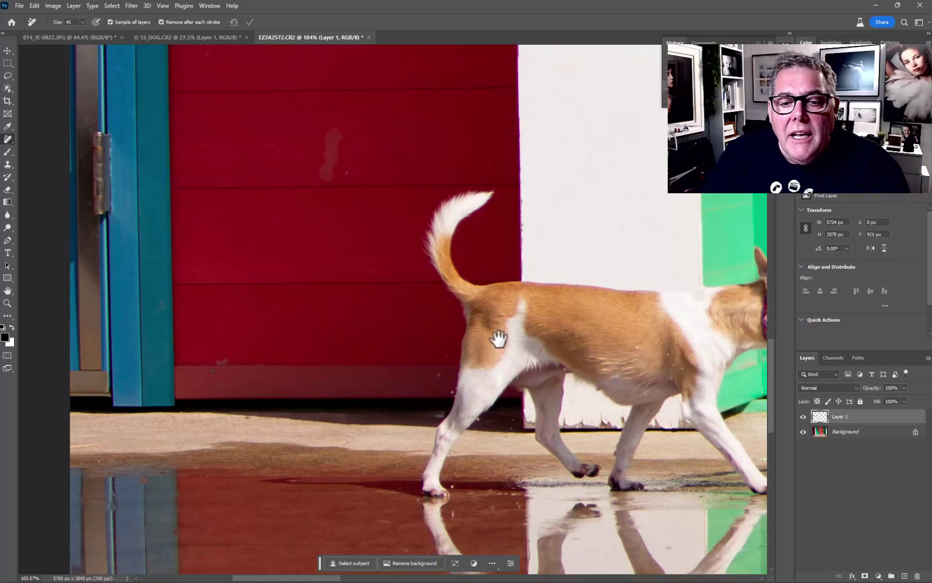
Clear the pale marks and the small yellow spot from the green panel just below the leash, reducing the brush to 15.
drag(498, 339, 93, 381)
mouse_move(642, 195)
mouse_down()
mouse_move(405, 275)
mouse_move(447, 283)
mouse_up()
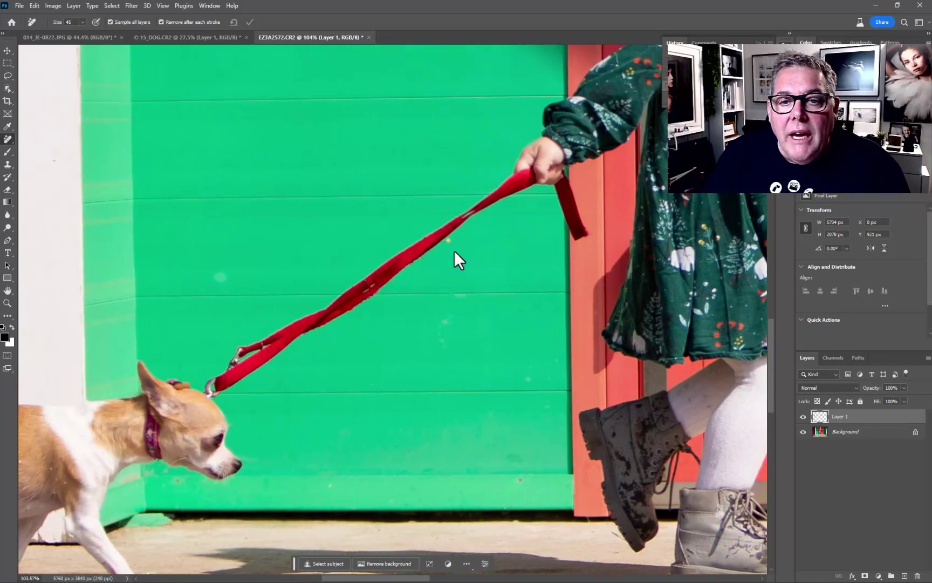
scroll(454, 251, up, 5)
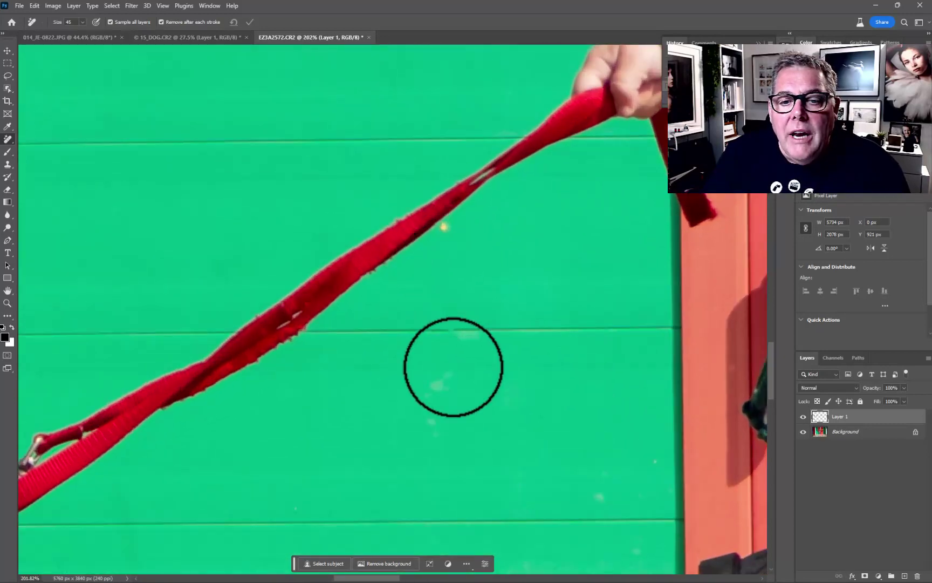
drag(437, 378, 427, 435)
key(bracketleft)
key(bracketleft)
key(bracketleft)
key(bracketleft)
key(bracketleft)
key(bracketleft)
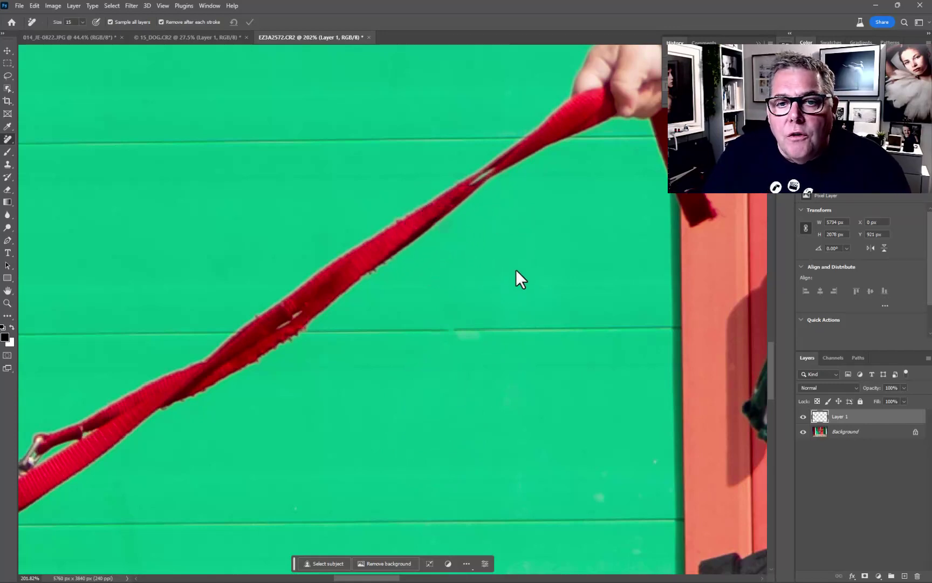
Enlarge the Remove brush to 175 and remove the yellow bracket and its padlock from the green panel left of the doors.
scroll(515, 270, down, 5)
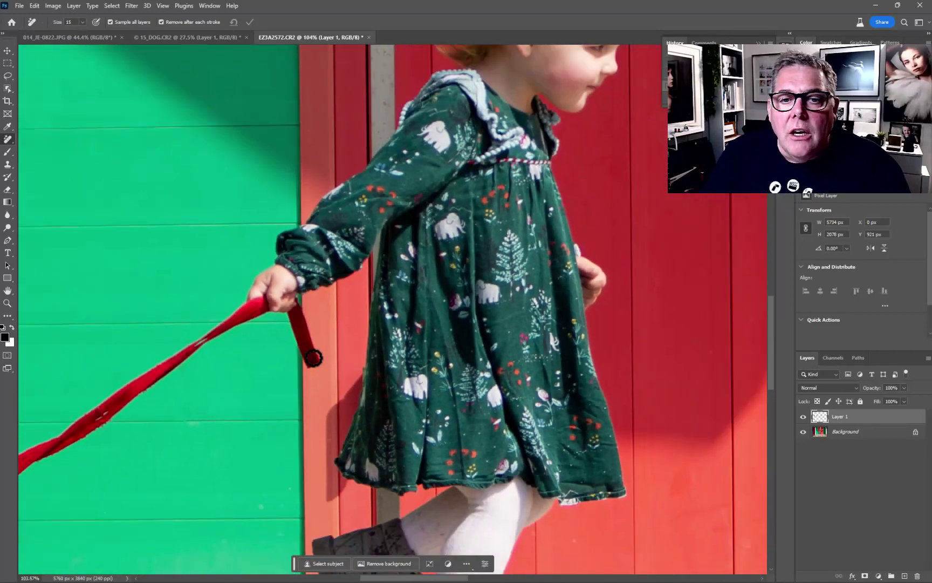
scroll(313, 357, down, 8)
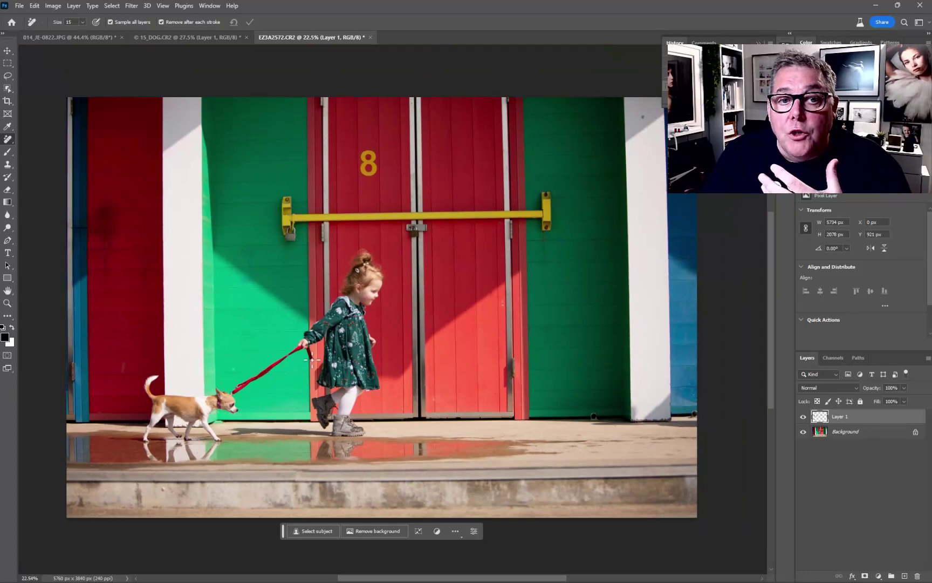
scroll(276, 243, up, 6)
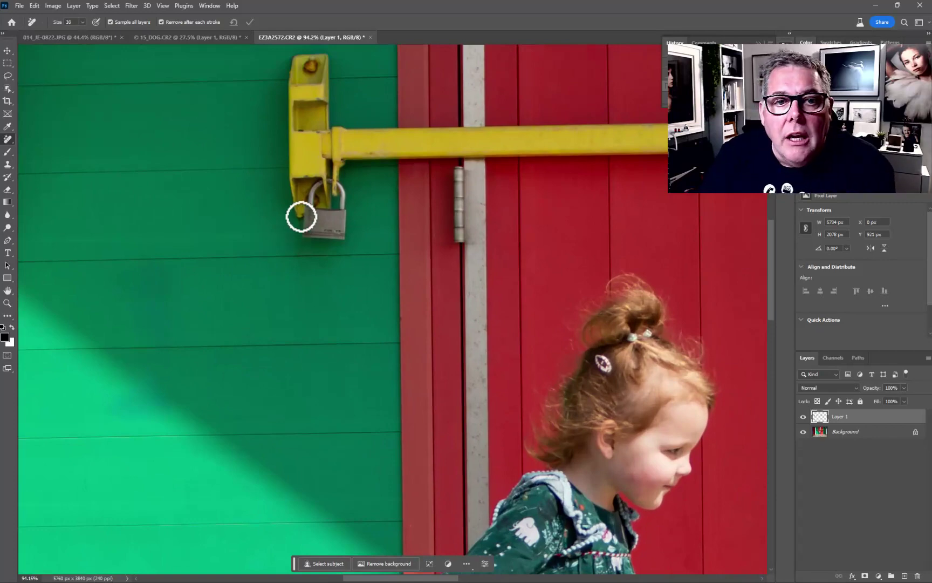
key(bracketright)
key(bracketright)
key(bracketright)
key(bracketright)
key(bracketright)
key(bracketright)
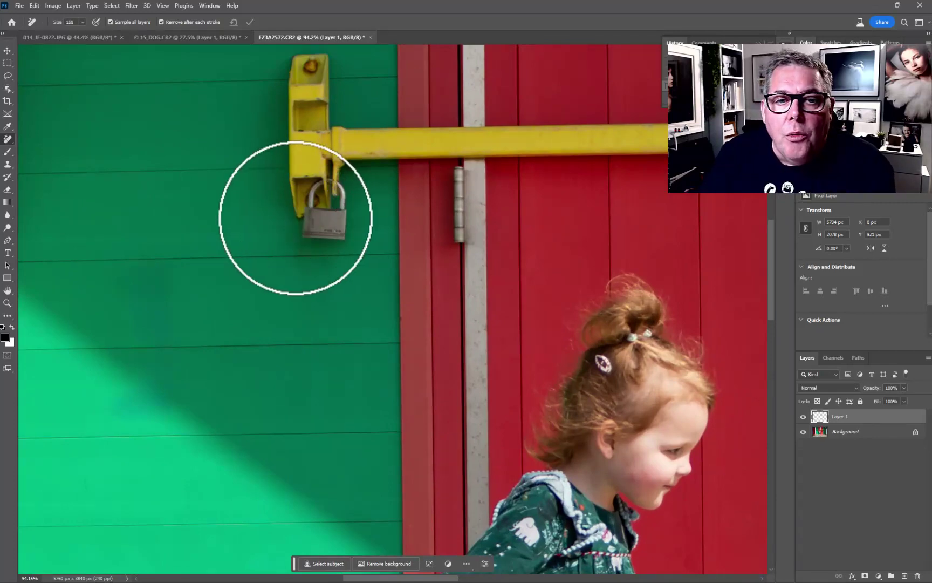
mouse_move(306, 219)
mouse_down()
mouse_move(313, 79)
mouse_move(348, 158)
mouse_move(358, 146)
mouse_move(361, 154)
mouse_move(362, 135)
mouse_move(429, 141)
mouse_move(366, 149)
mouse_up()
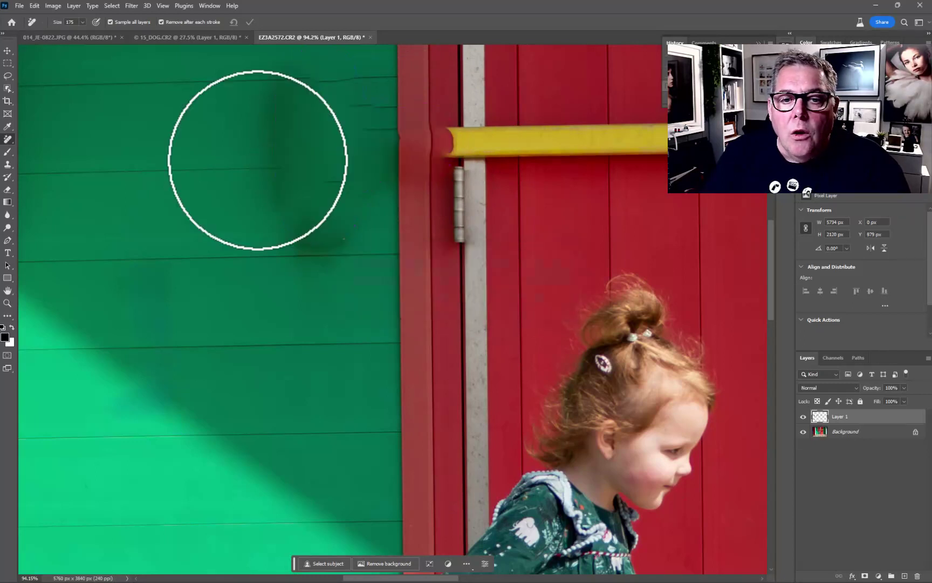
Clean up the dark smudges and stray plank lines where the bracket was on the green panel left of the doors.
mouse_move(286, 167)
mouse_down()
mouse_move(348, 160)
mouse_move(340, 157)
mouse_up()
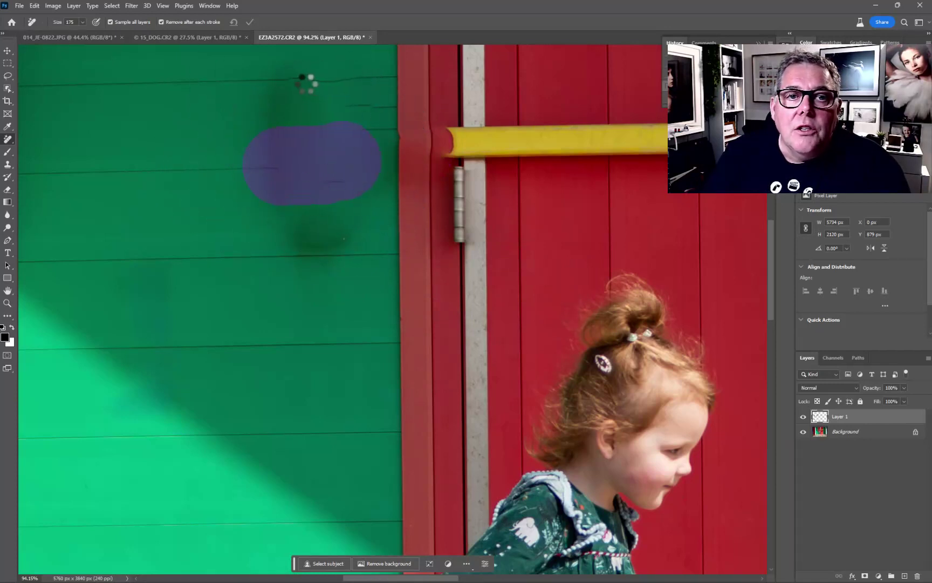
drag(292, 84, 351, 84)
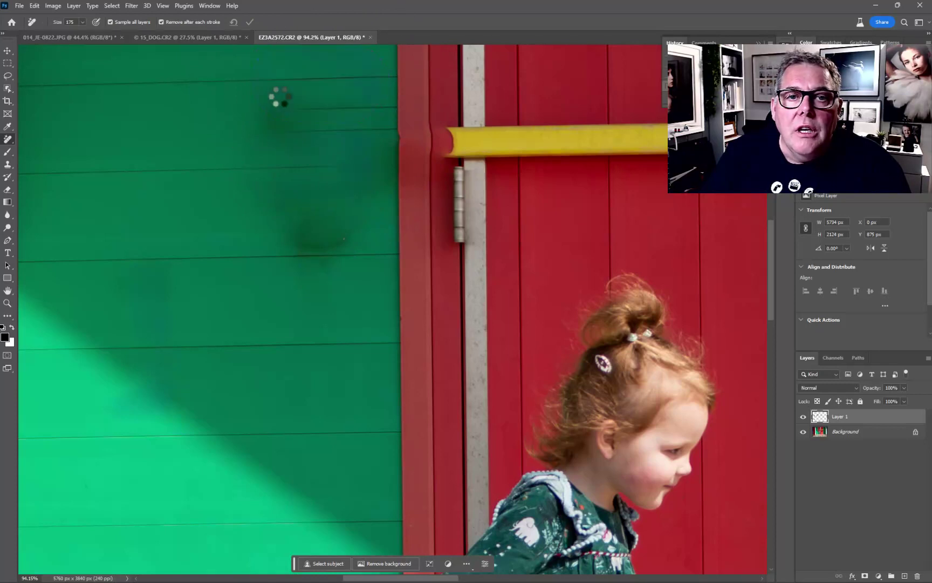
drag(270, 175, 366, 173)
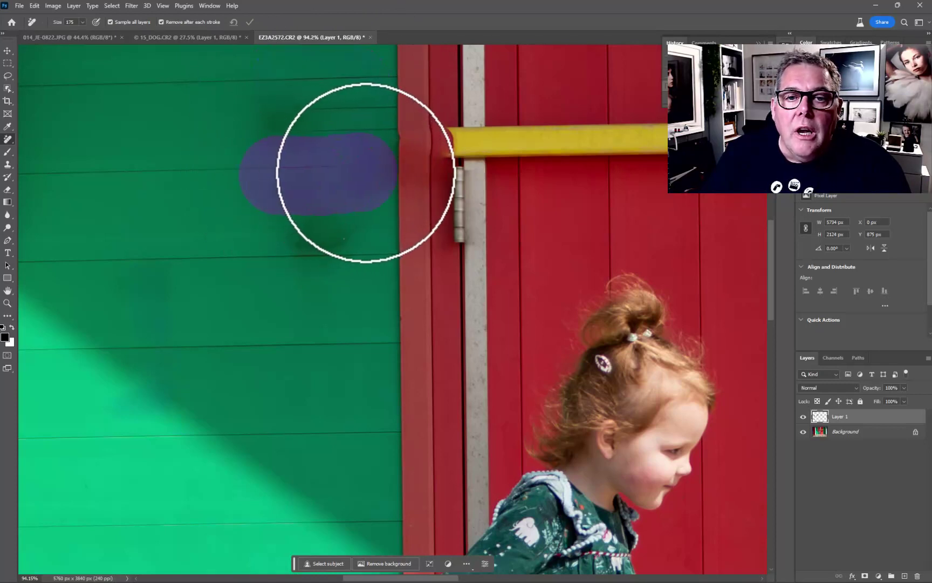
drag(286, 252, 349, 252)
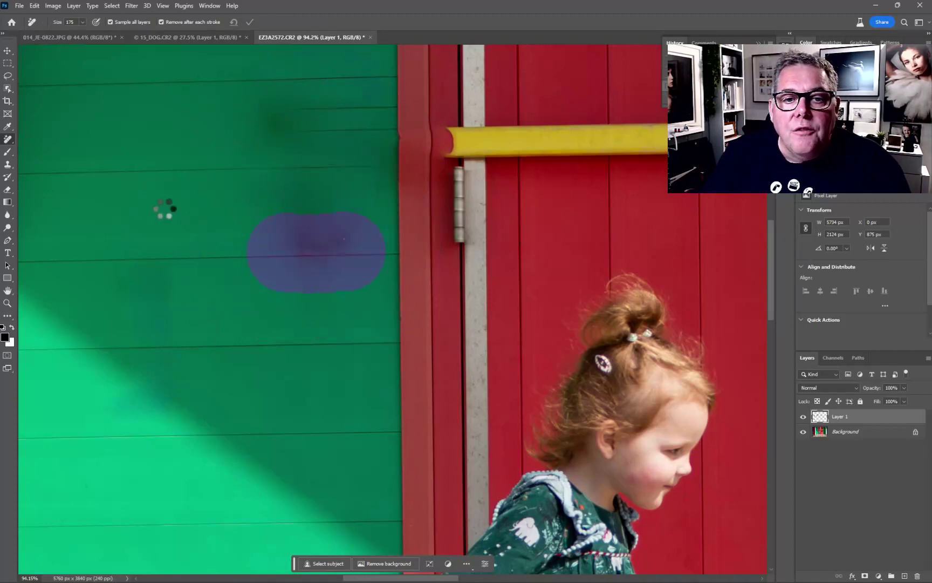
drag(250, 126, 366, 116)
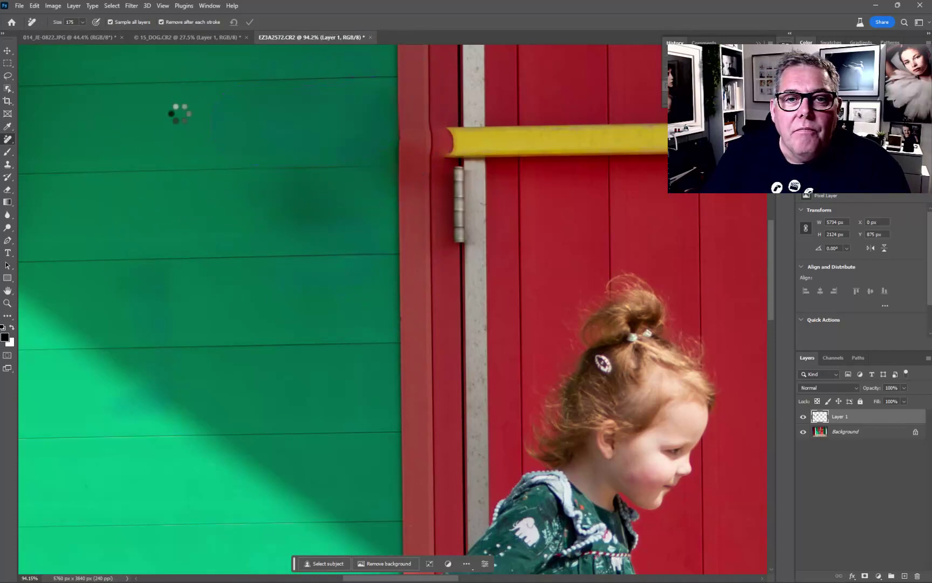
Remove the yellow bar across the red doors and its end bracket on the green panel right of the doors.
mouse_move(354, 335)
mouse_down()
mouse_move(161, 375)
mouse_move(96, 372)
mouse_up()
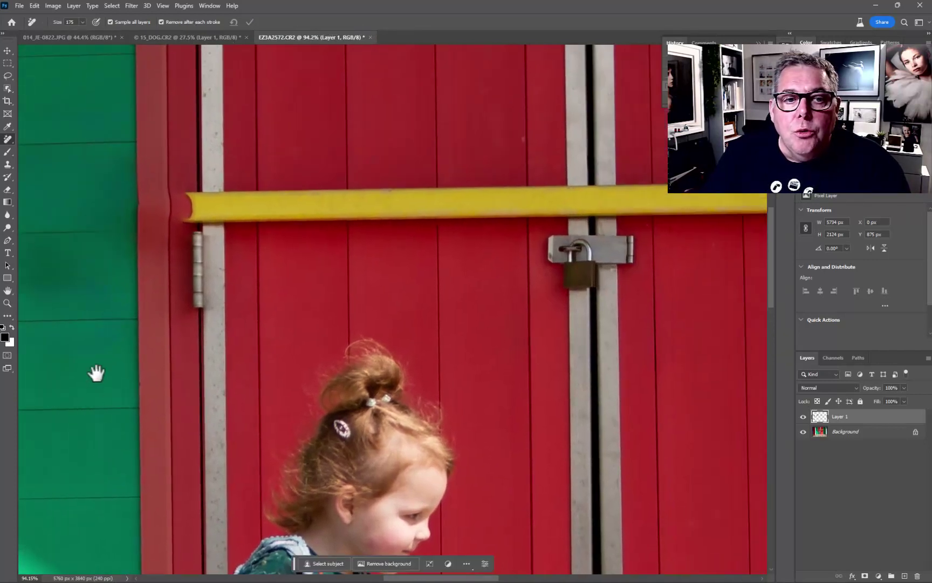
mouse_move(162, 191)
mouse_down()
mouse_move(158, 218)
mouse_move(162, 174)
mouse_up()
drag(157, 210, 735, 206)
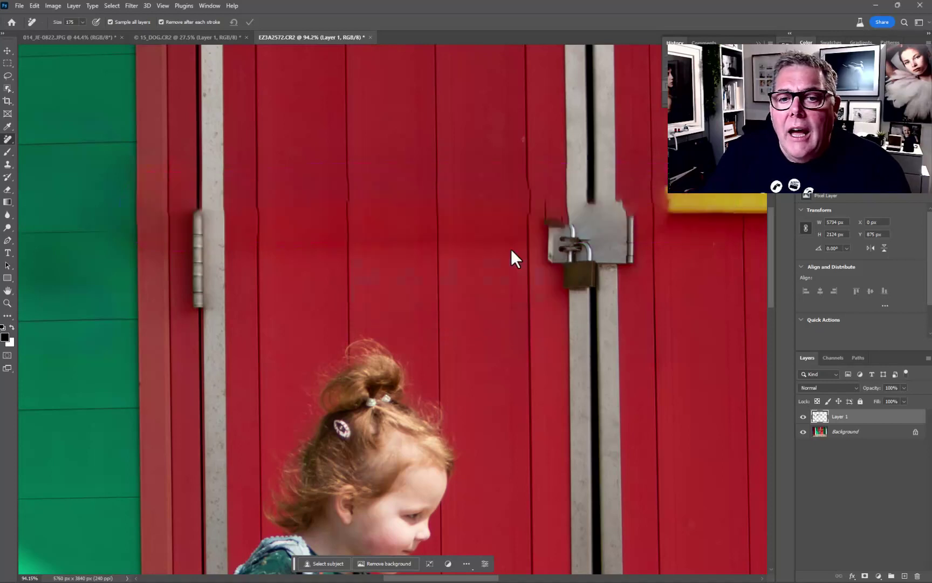
drag(562, 246, 172, 267)
mouse_move(247, 245)
mouse_down()
mouse_move(686, 221)
mouse_move(708, 272)
mouse_move(699, 323)
mouse_up()
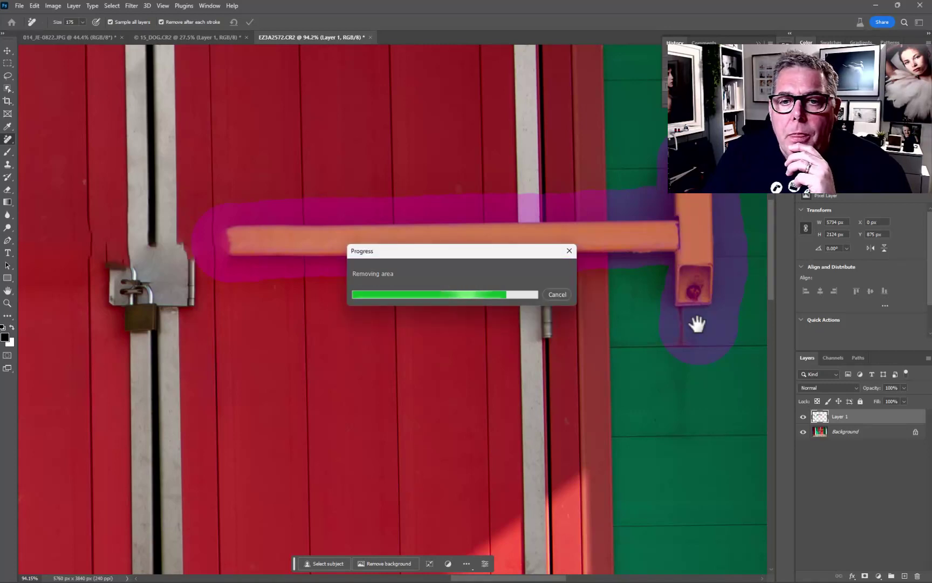
drag(516, 212, 516, 298)
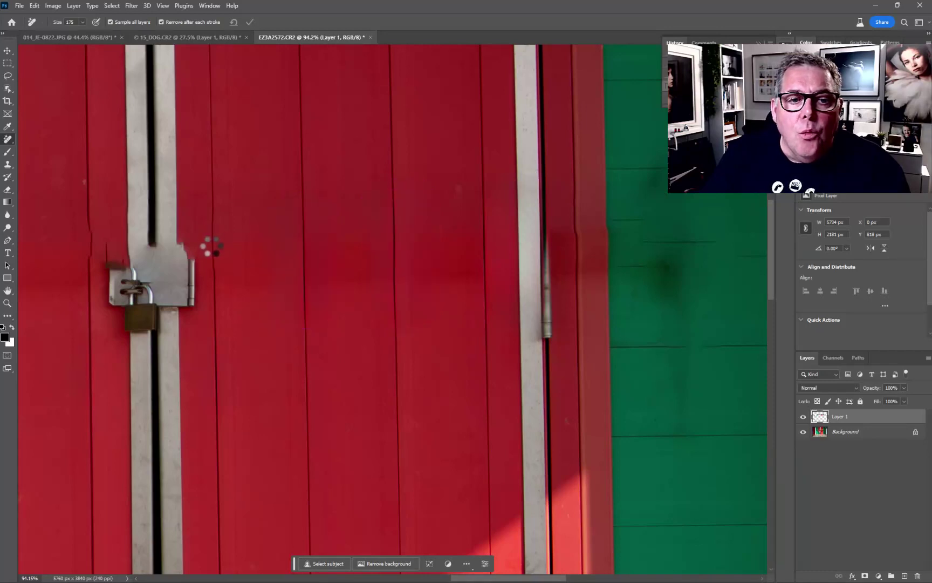
Remove the metal latch and padlock between the two red doors.
drag(212, 246, 213, 306)
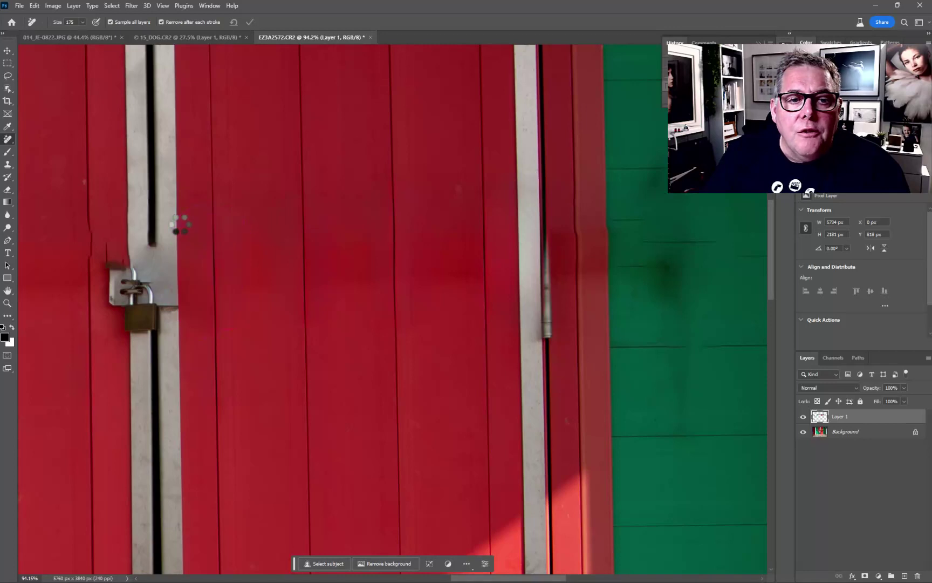
mouse_move(107, 241)
mouse_down()
mouse_move(125, 322)
mouse_move(97, 333)
mouse_move(64, 280)
mouse_up()
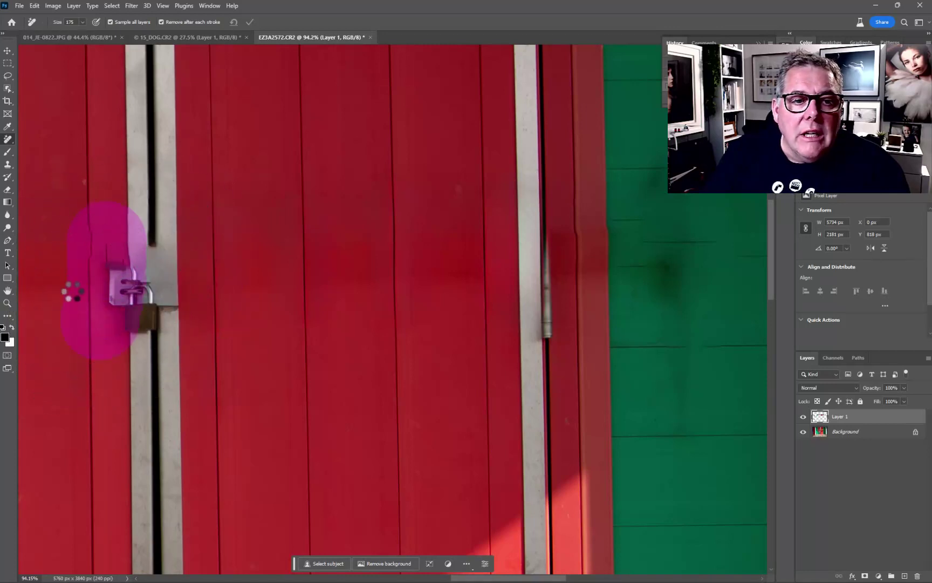
drag(150, 233, 150, 323)
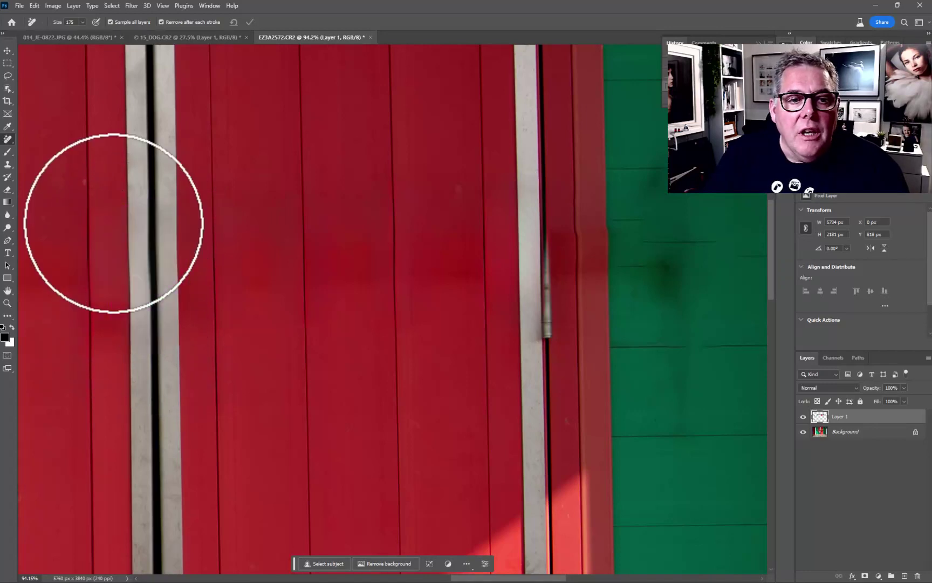
Retouch the distorted plank lines on the red door above the girl where the yellow bar was.
mouse_move(150, 354)
mouse_down()
mouse_move(545, 322)
mouse_move(443, 287)
mouse_up()
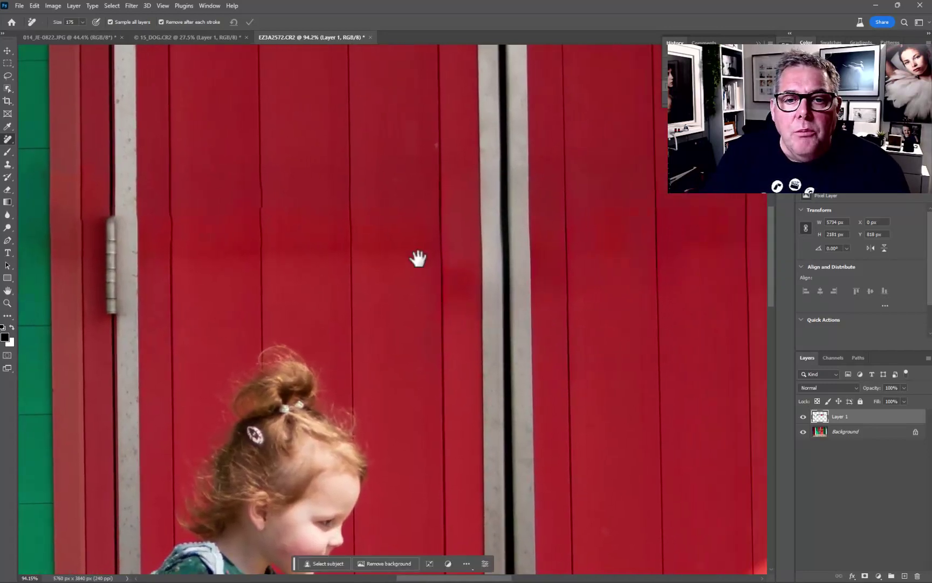
drag(360, 194, 350, 286)
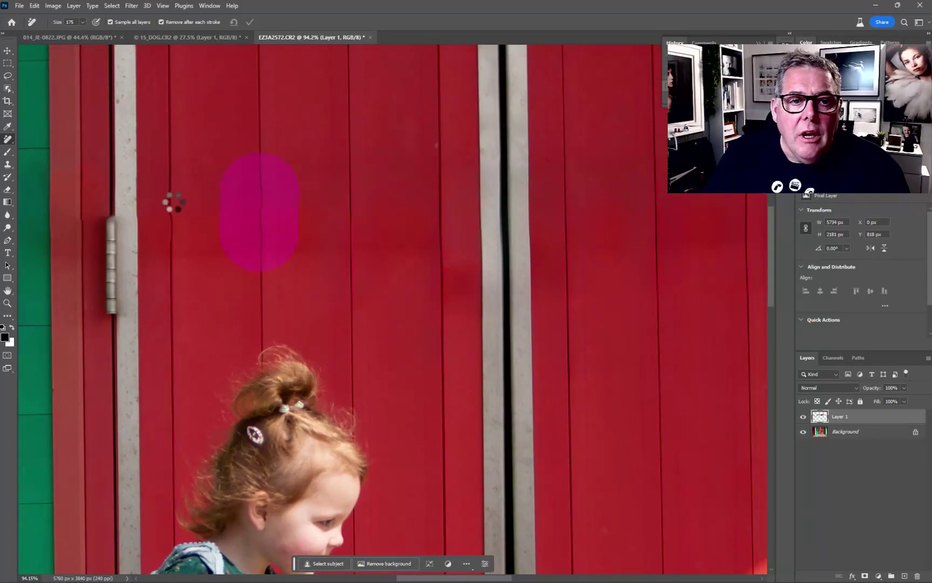
drag(188, 278, 186, 312)
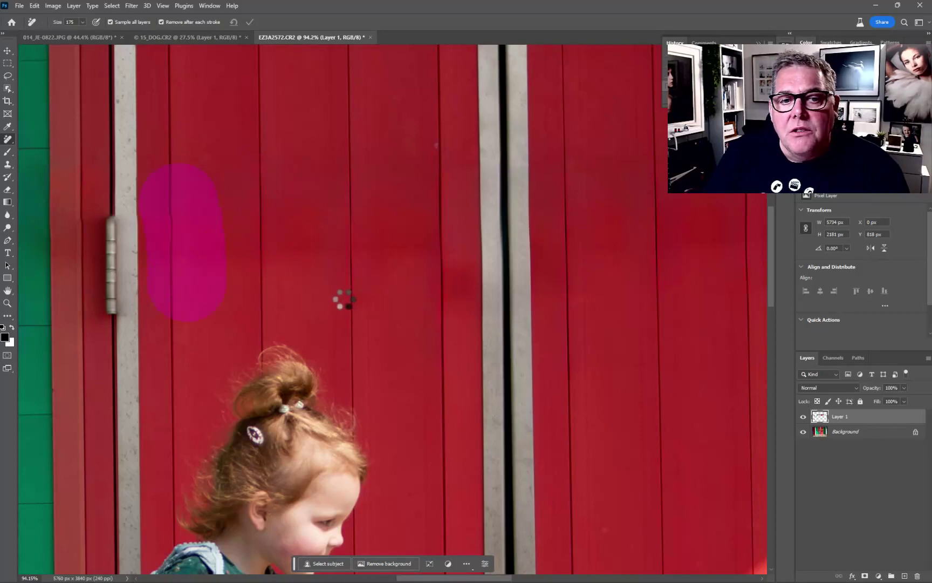
scroll(359, 255, down, 5)
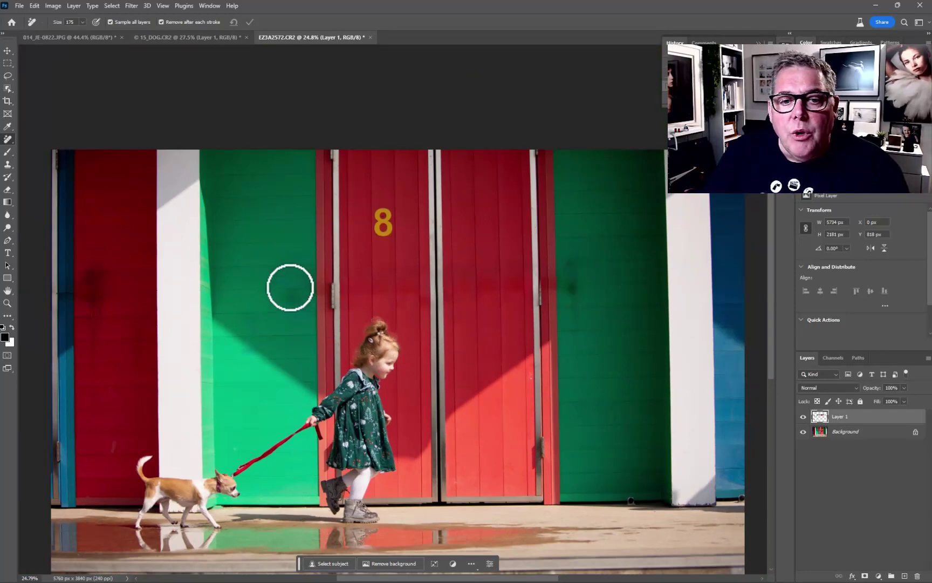
scroll(338, 296, up, 6)
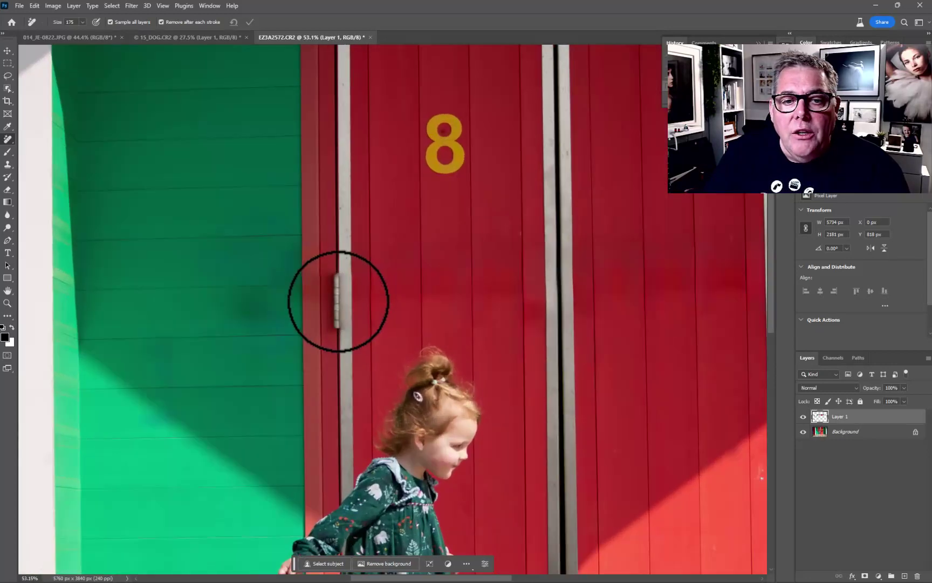
Remove the metal hinge between the red frame and the pale door edge above the girl using a 70 px brush.
key(bracketleft)
key(bracketleft)
key(bracketleft)
key(bracketleft)
key(bracketleft)
key(bracketleft)
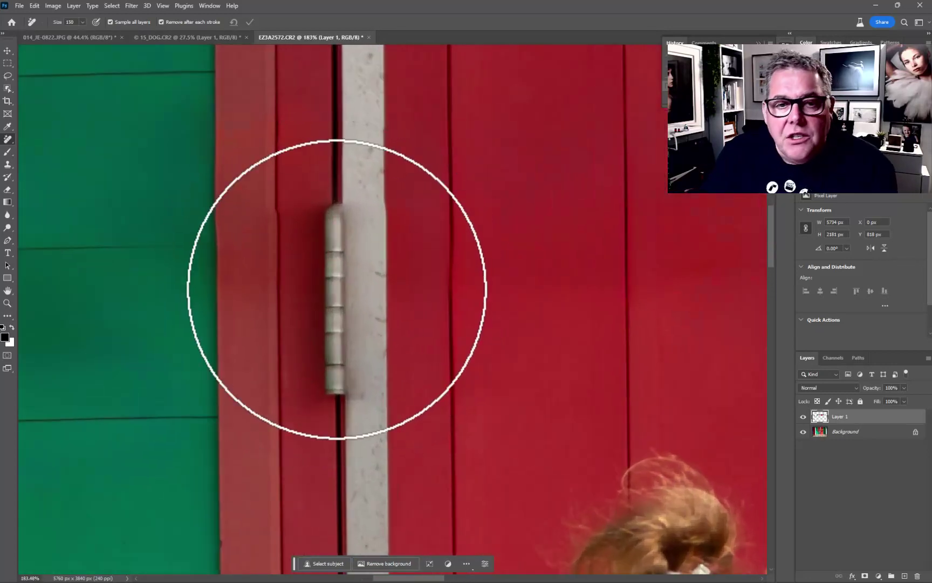
drag(333, 218, 337, 386)
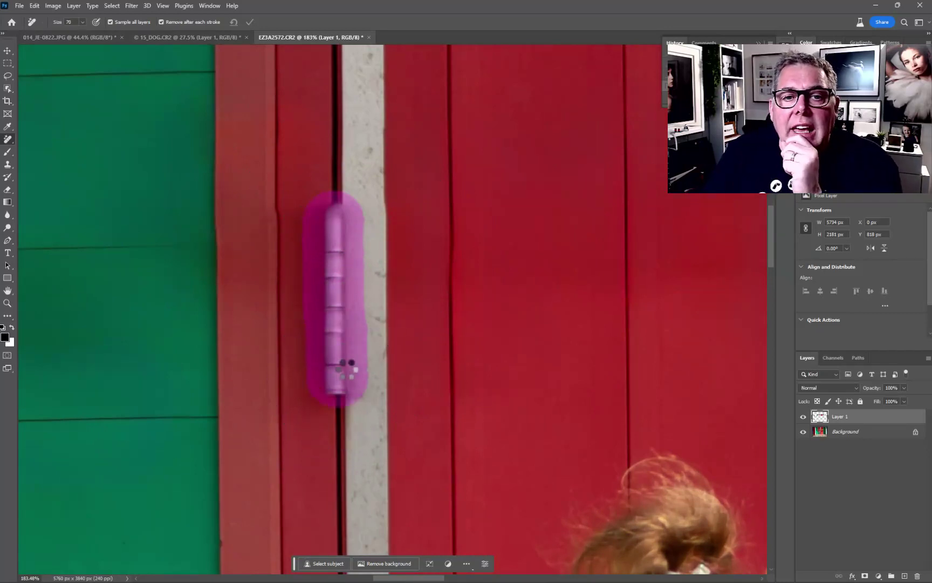
Straighten the distorted lines on the red door frame beside the removed hinge and on the nearby door plank.
mouse_move(277, 225)
mouse_down()
mouse_move(266, 349)
mouse_move(249, 198)
mouse_up()
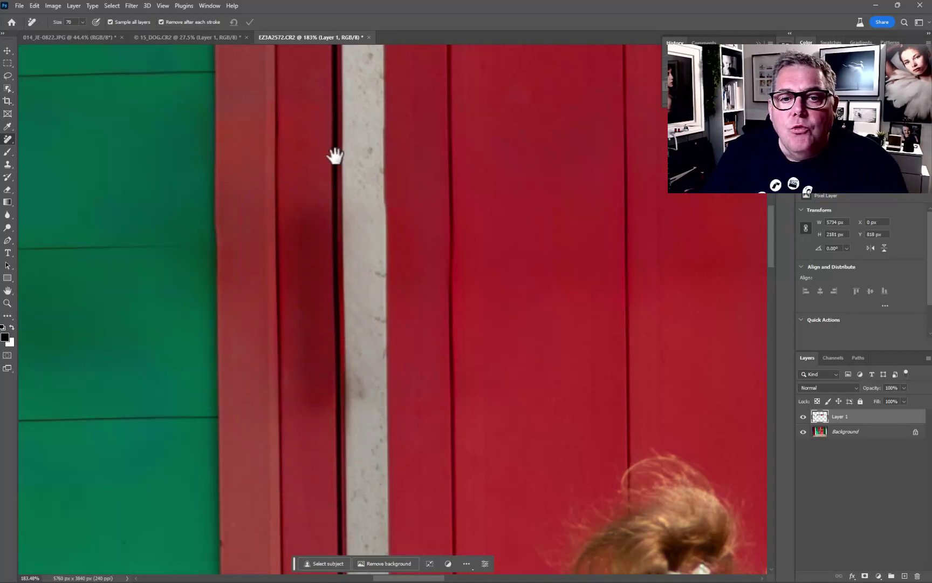
mouse_move(332, 156)
mouse_down()
mouse_move(310, 316)
mouse_move(299, 291)
mouse_move(302, 302)
mouse_up()
drag(413, 415, 413, 286)
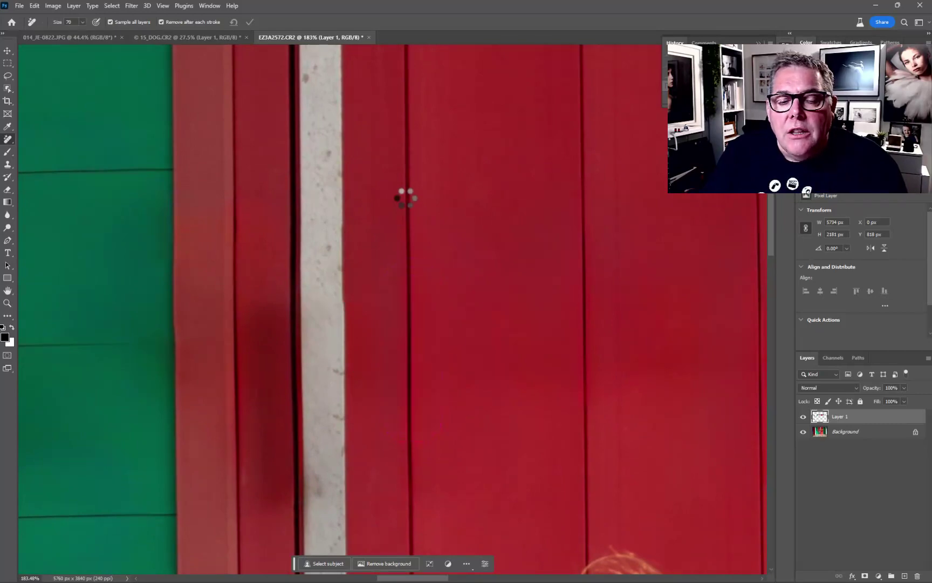
Compare the whole photo before and after the retouching by hiding and showing Layer 1 repeatedly.
scroll(421, 394, down, 5)
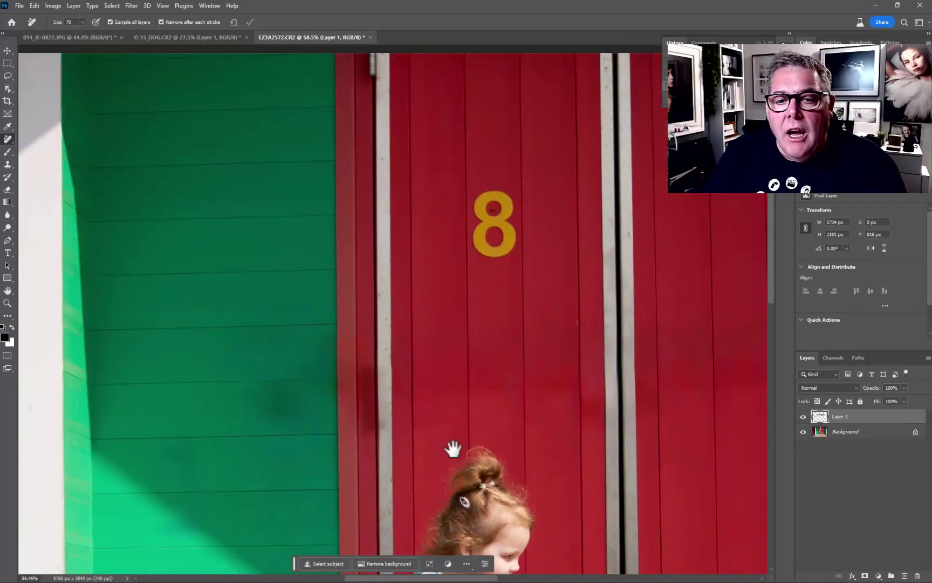
drag(453, 449, 281, 318)
scroll(408, 349, down, 1)
scroll(408, 350, down, 1)
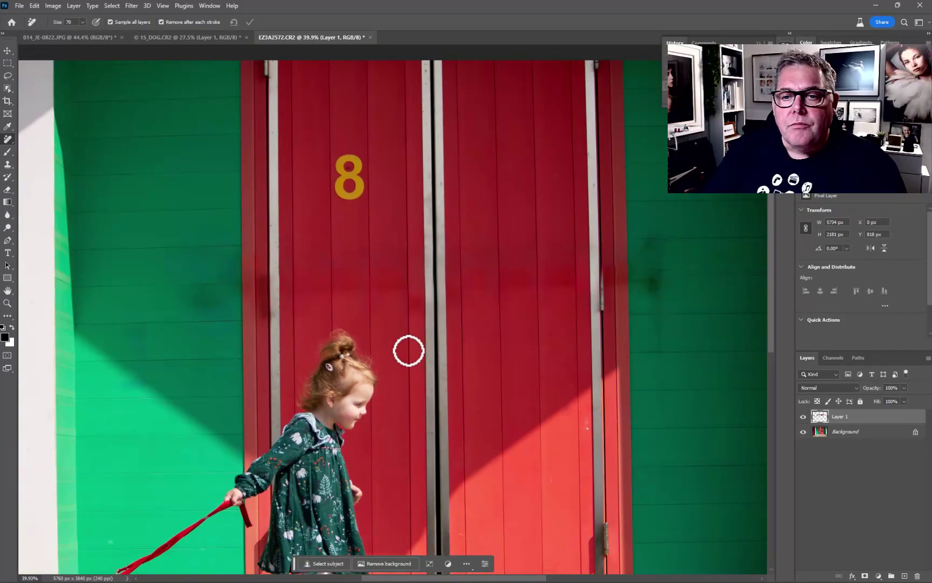
scroll(428, 330, down, 2)
scroll(428, 330, down, 1)
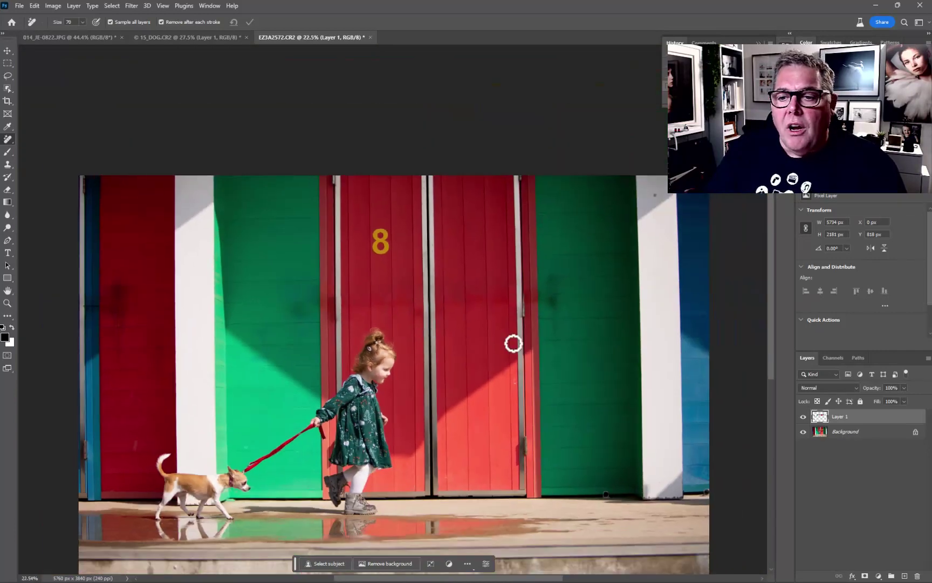
drag(590, 391, 572, 308)
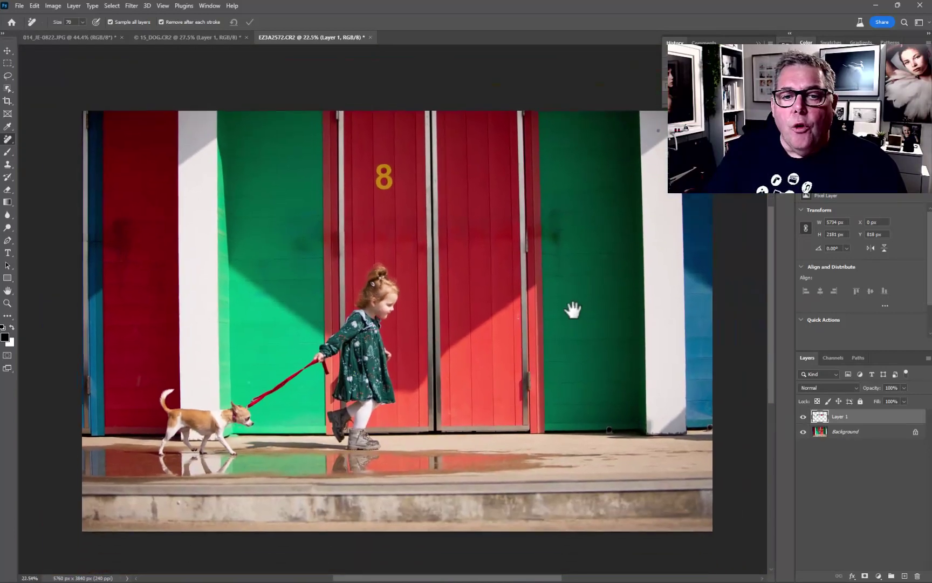
click(803, 417)
click(804, 417)
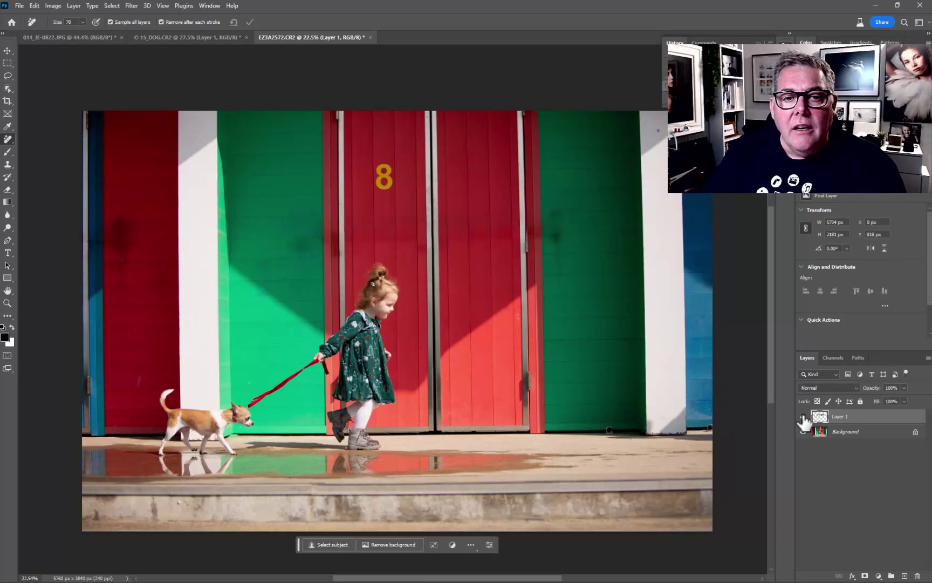
click(804, 417)
click(803, 417)
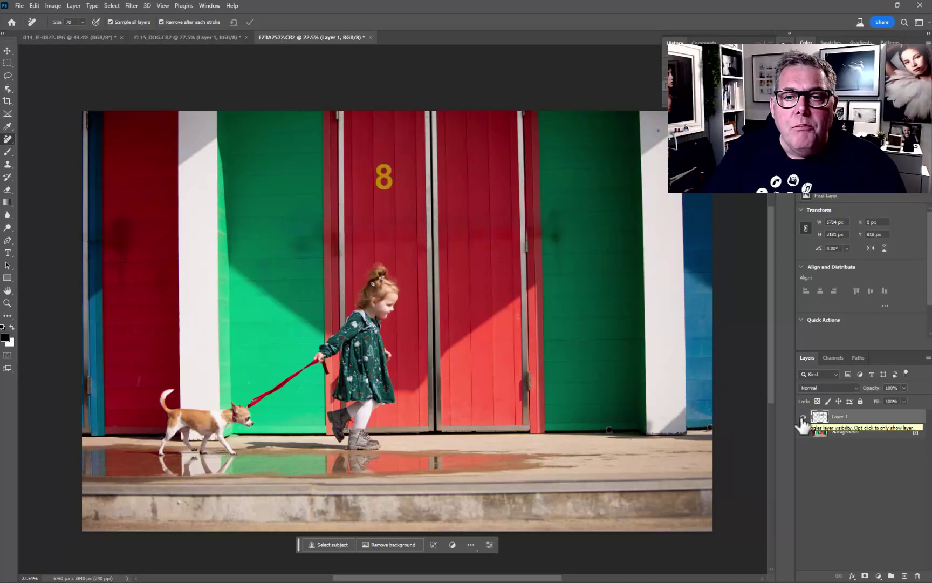
click(804, 417)
click(803, 419)
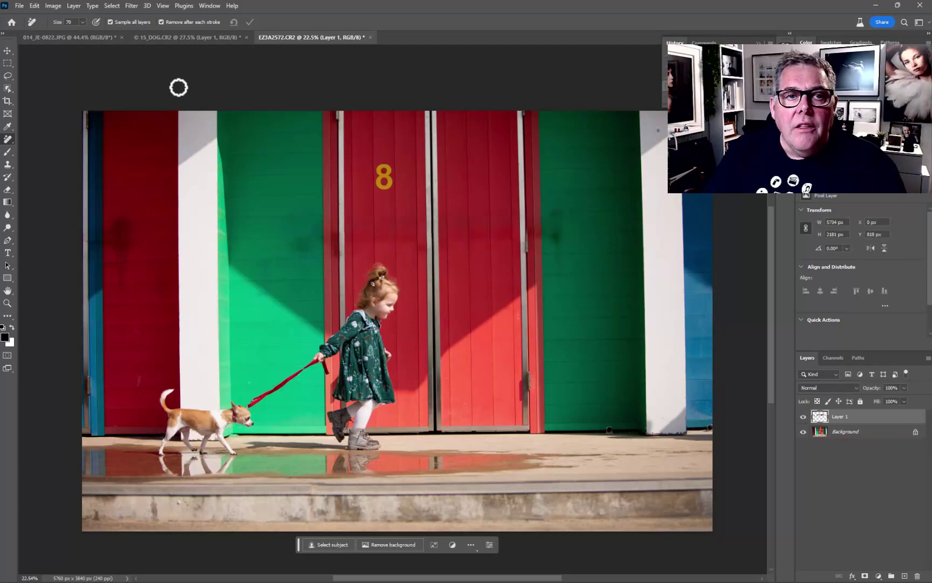
Switch to the 014_JE-0822.JPG document and select the boy automatically with Select Subject.
click(189, 39)
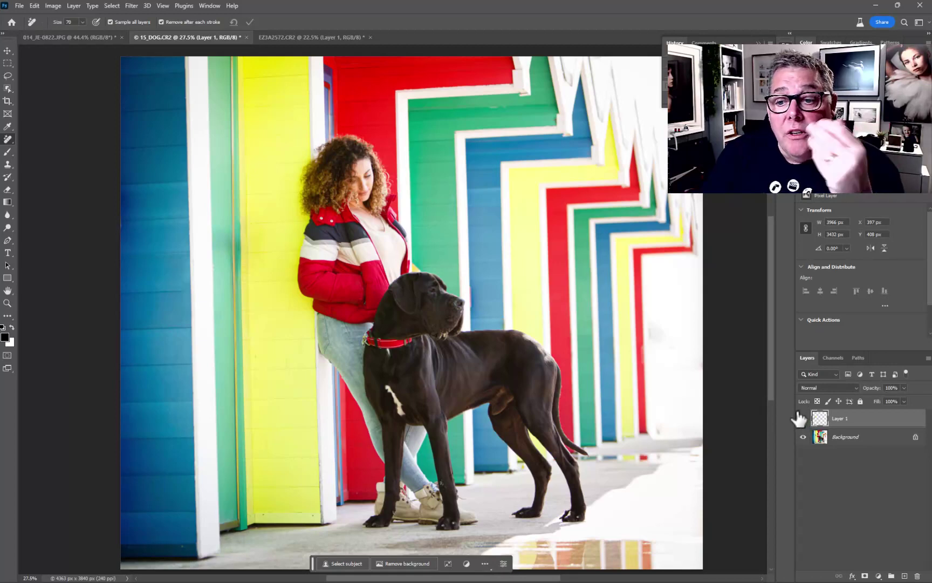
click(53, 38)
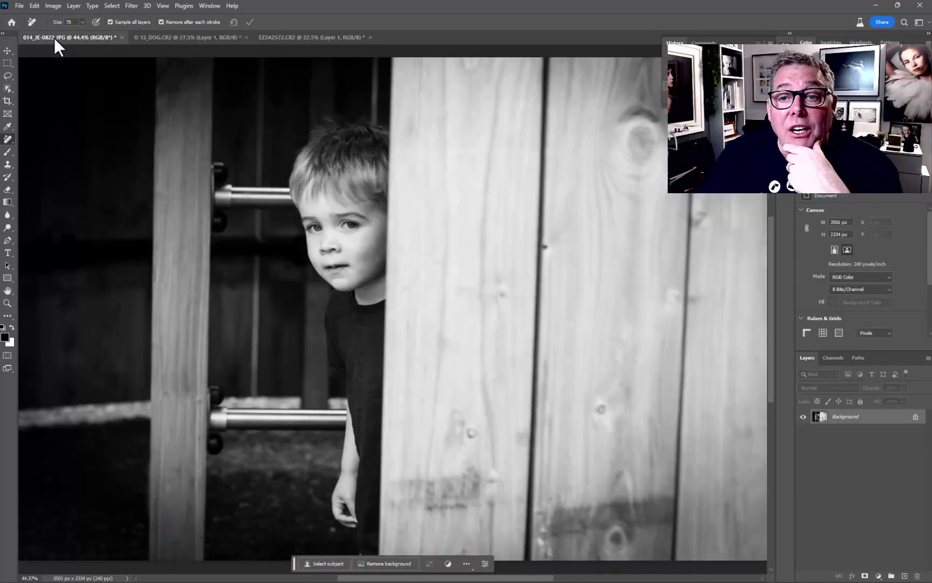
scroll(352, 297, down, 2)
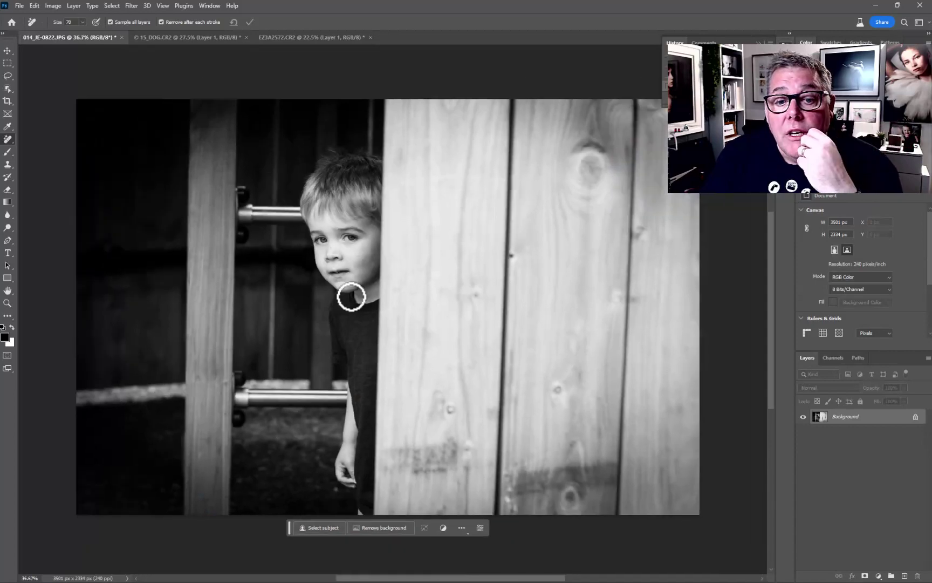
scroll(351, 296, up, 1)
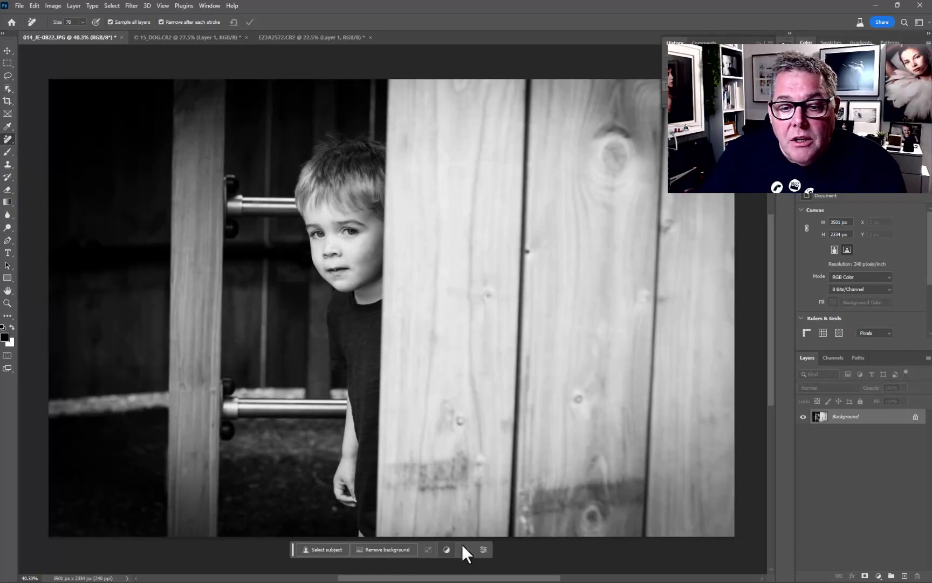
click(324, 548)
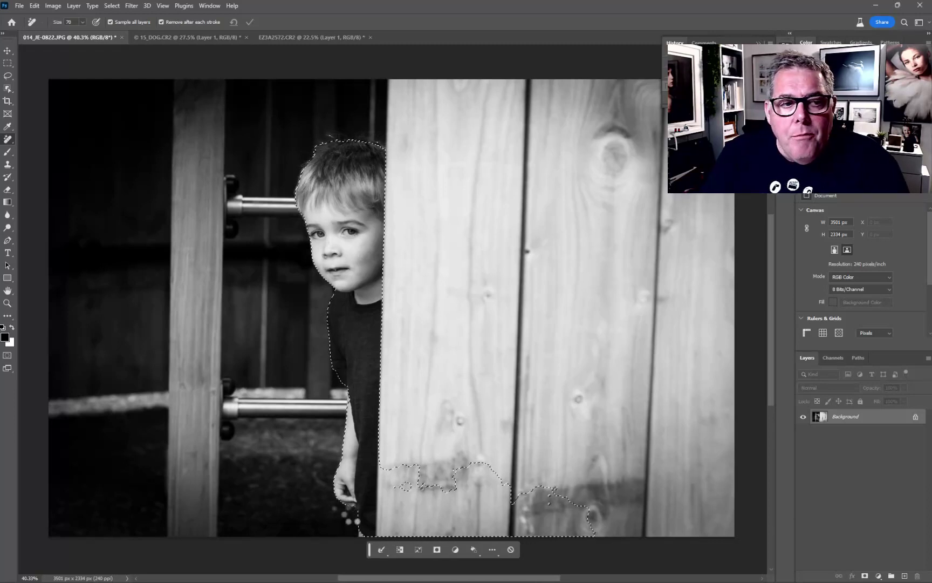
Subtract the stray area on the wooden planks from the boy's selection with the Lasso tool.
click(7, 76)
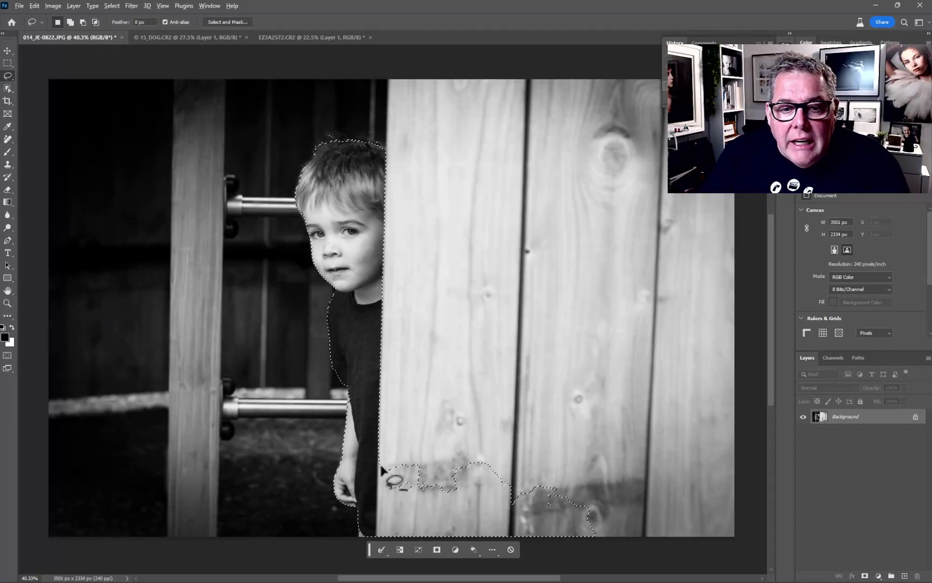
mouse_move(380, 473)
mouse_down()
mouse_move(382, 549)
mouse_move(601, 550)
mouse_move(640, 510)
mouse_move(517, 430)
mouse_move(438, 422)
mouse_move(380, 452)
mouse_move(385, 493)
mouse_up()
scroll(384, 492, up, 5)
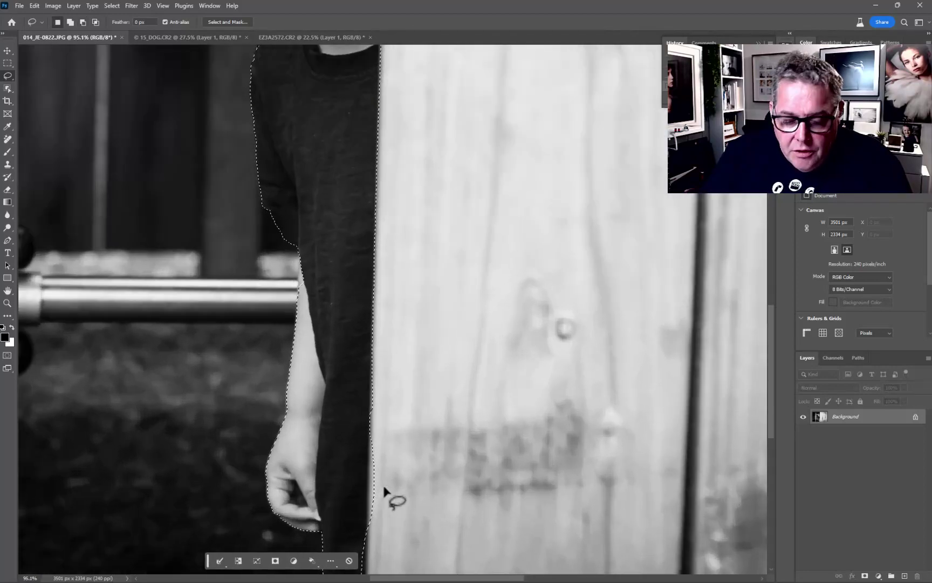
key(shift)
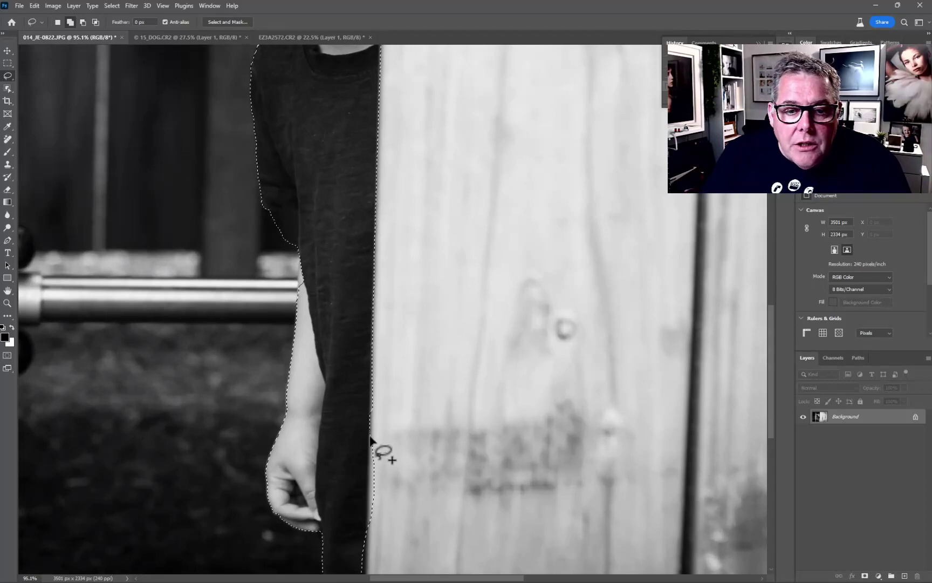
mouse_move(370, 479)
mouse_down()
mouse_move(371, 527)
mouse_move(382, 490)
mouse_move(377, 400)
mouse_up()
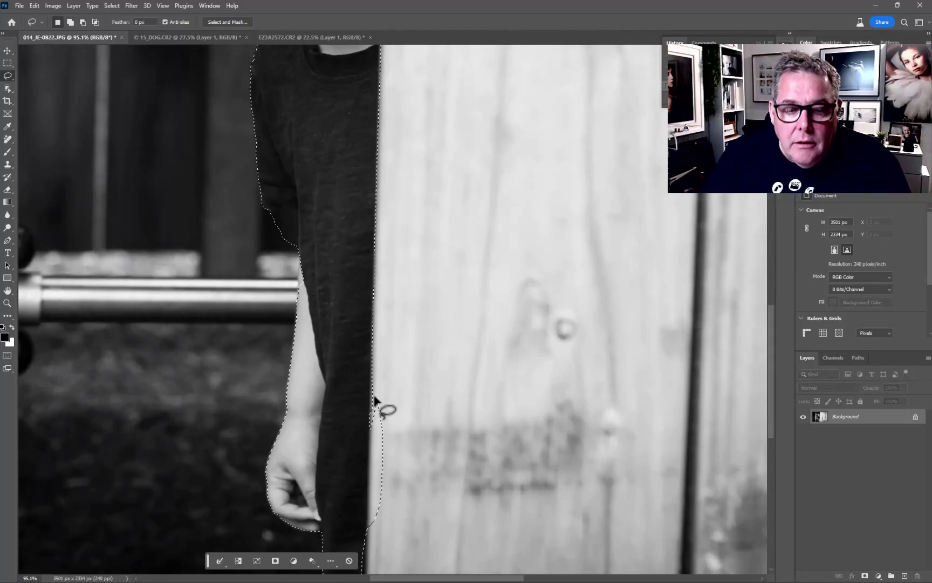
key(ctrl+z)
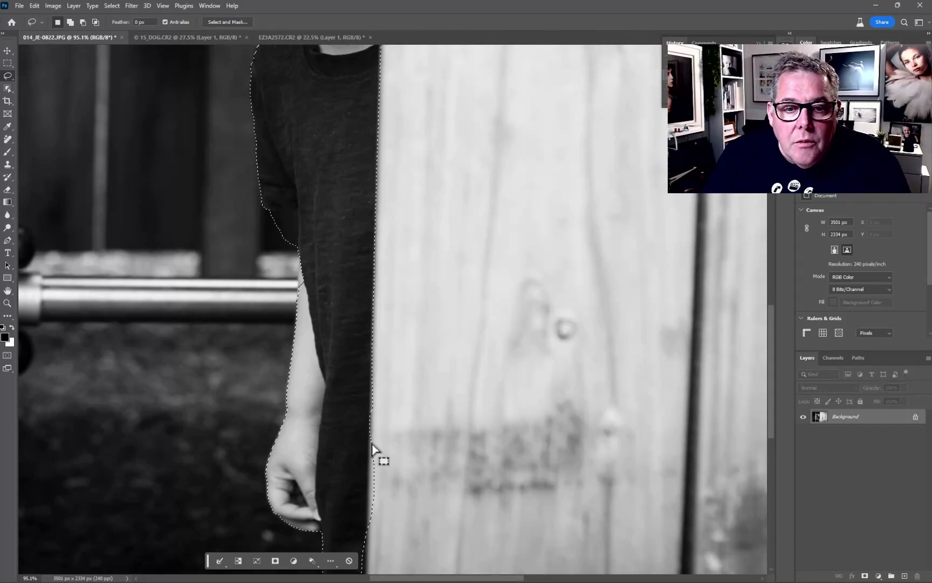
Trim the small bulge along the plank edge beside the boy's lower body from the selection with the Lasso tool.
key(alt)
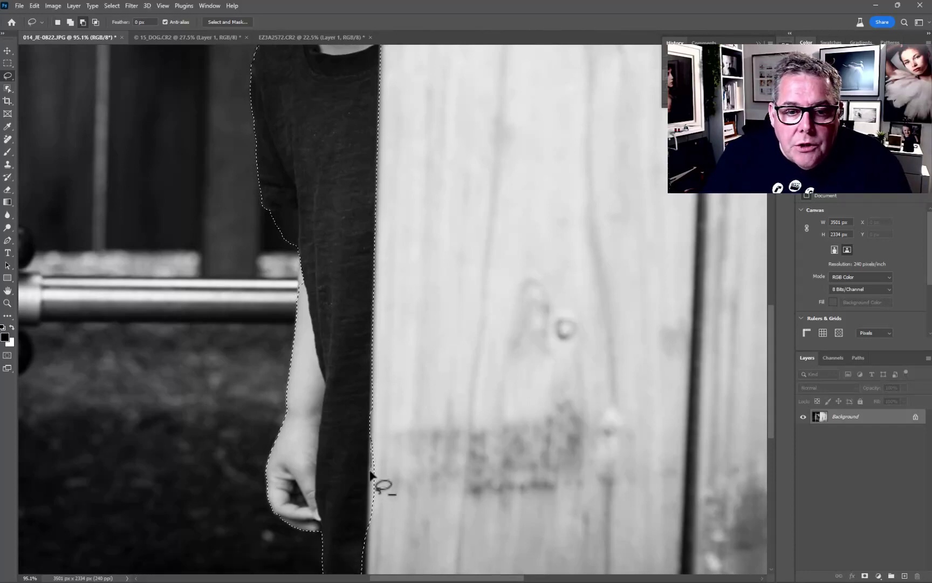
mouse_move(370, 522)
mouse_down()
mouse_move(376, 526)
mouse_move(381, 447)
mouse_move(372, 440)
mouse_move(369, 513)
mouse_up()
scroll(425, 414, down, 5)
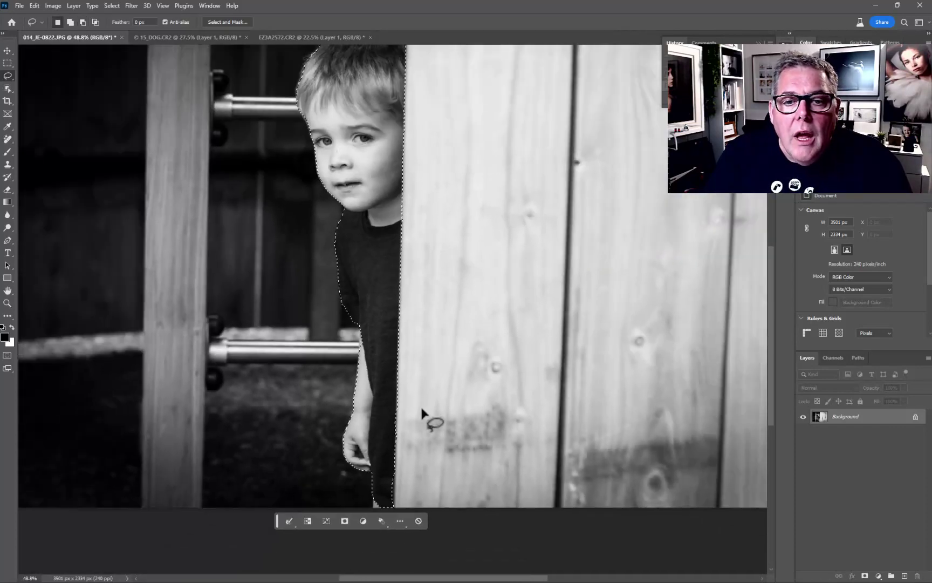
Add a new empty layer above the Background and set the Remove Tool's brush size to 400.
click(905, 576)
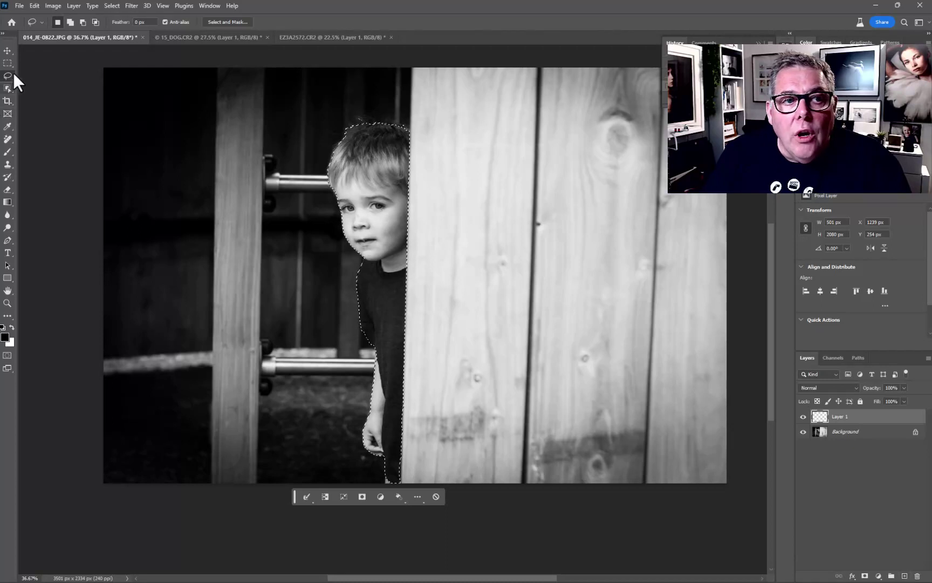
click(7, 140)
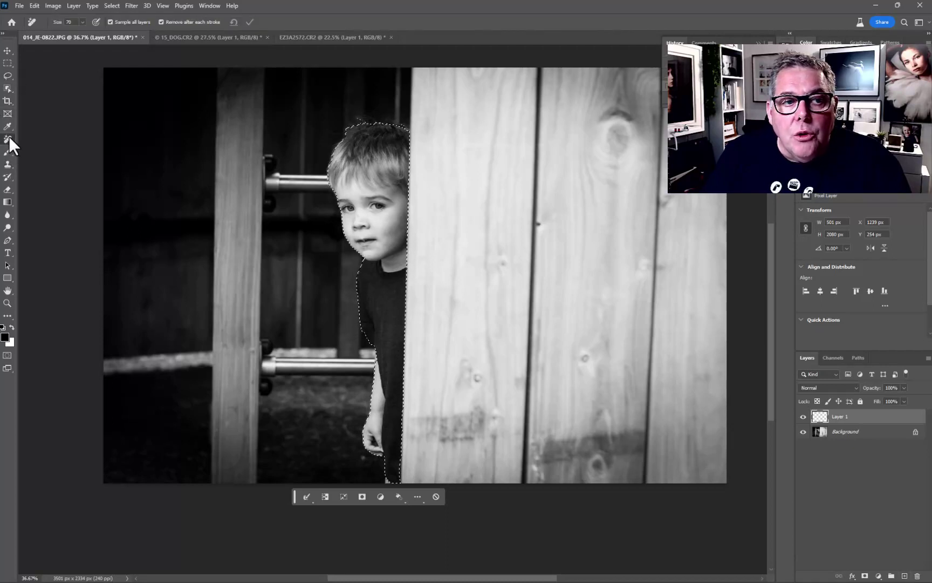
key(bracketright)
key(bracketright)
key(bracketright)
key(bracketright)
key(bracketright)
key(bracketright)
key(bracketright)
key(bracketright)
key(bracketright)
key(bracketright)
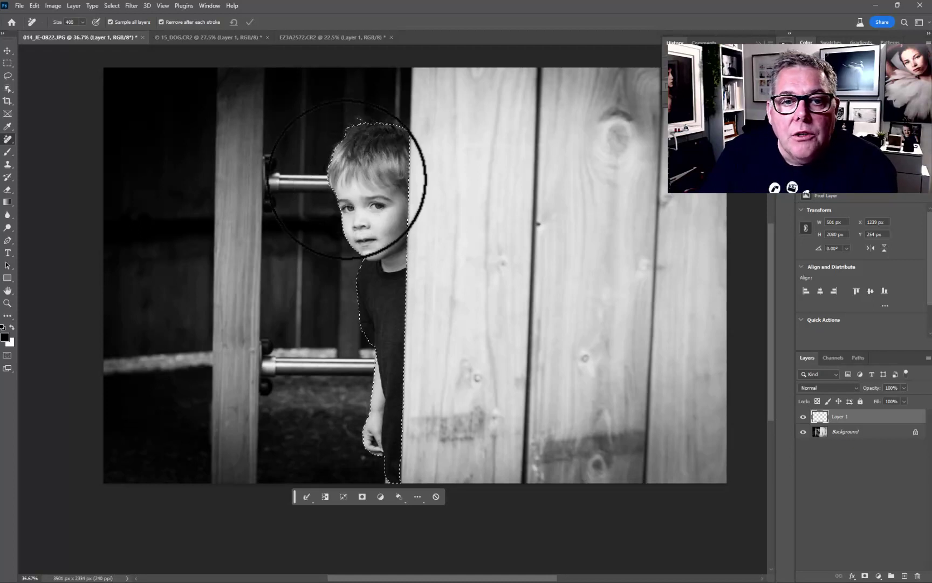
Remove the selected boy from the photo, undoing the first attempt and repainting over him, and clear the selection.
mouse_move(346, 178)
mouse_down()
mouse_move(391, 146)
mouse_move(395, 492)
mouse_move(391, 163)
mouse_move(378, 153)
mouse_move(354, 203)
mouse_up()
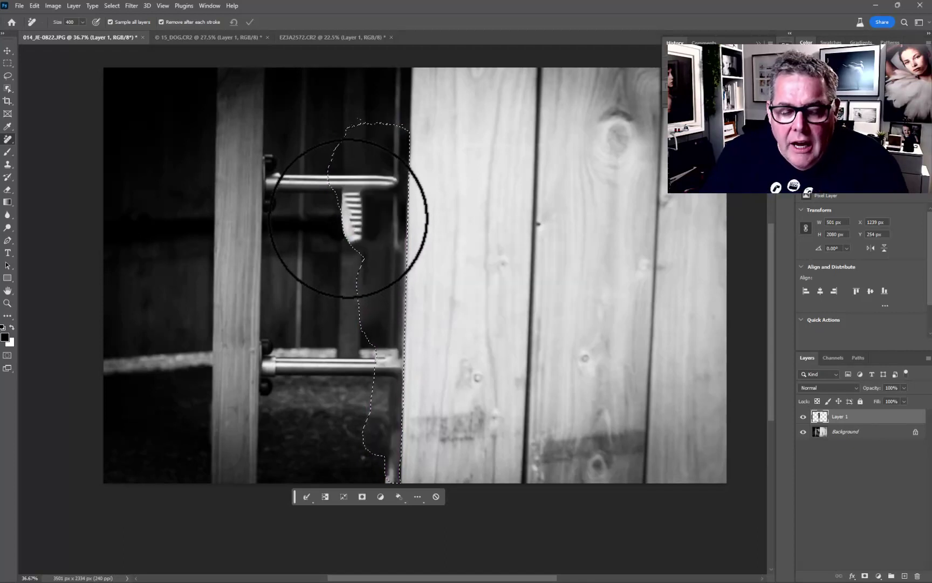
key(ctrl+z)
mouse_move(370, 219)
mouse_down()
mouse_move(351, 169)
mouse_move(351, 185)
mouse_move(384, 148)
mouse_move(385, 286)
mouse_move(373, 227)
mouse_move(374, 301)
mouse_move(395, 420)
mouse_move(391, 485)
mouse_move(381, 265)
mouse_move(380, 492)
mouse_move(374, 145)
mouse_move(356, 173)
mouse_move(364, 208)
mouse_up()
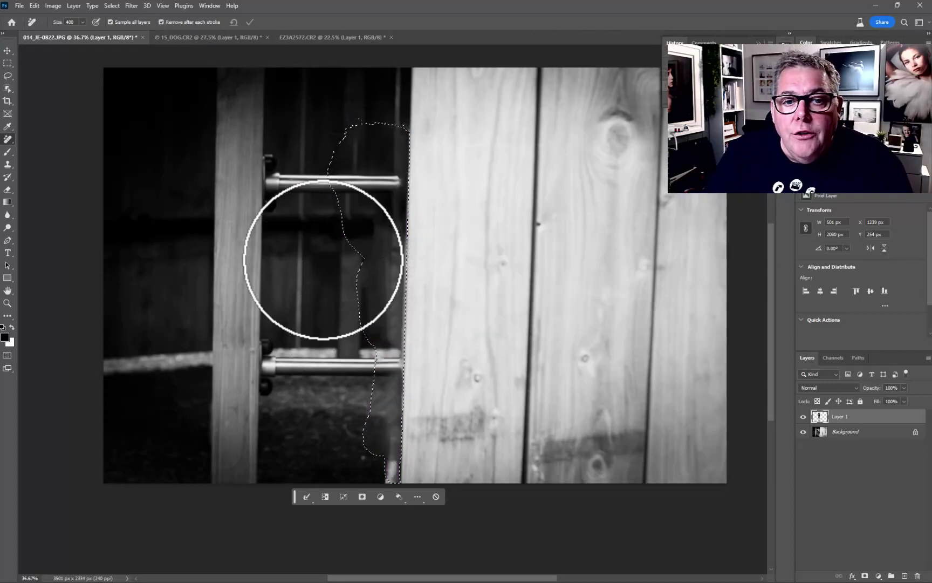
key(ctrl+d)
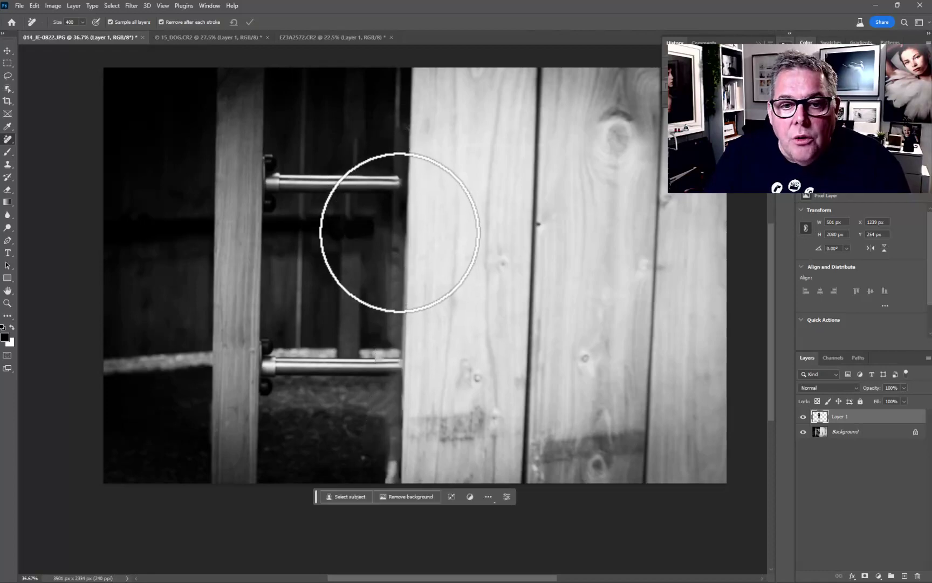
Remove the leftover light patch and artifacts in the dark ground beside the plank's lower edge using a 150 px brush.
scroll(378, 469, up, 3)
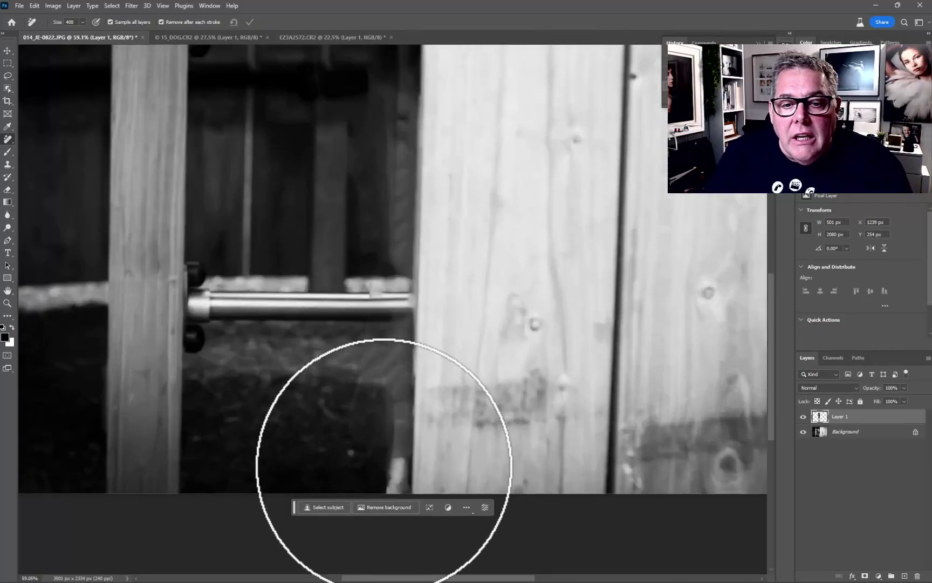
key(bracketleft)
key(bracketleft)
key(bracketleft)
key(bracketleft)
key(bracketleft)
mouse_move(385, 454)
mouse_down()
mouse_move(385, 520)
mouse_move(389, 496)
mouse_up()
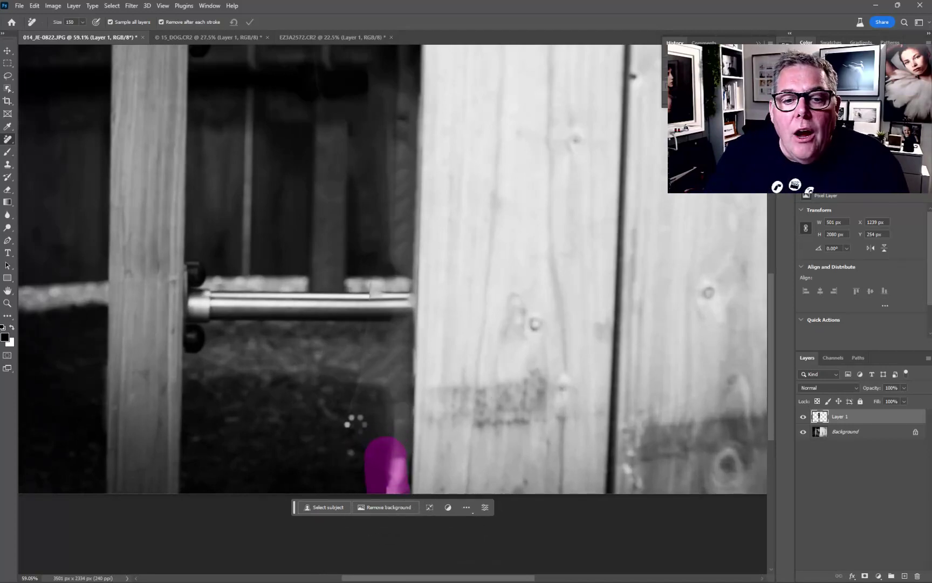
drag(354, 444, 371, 352)
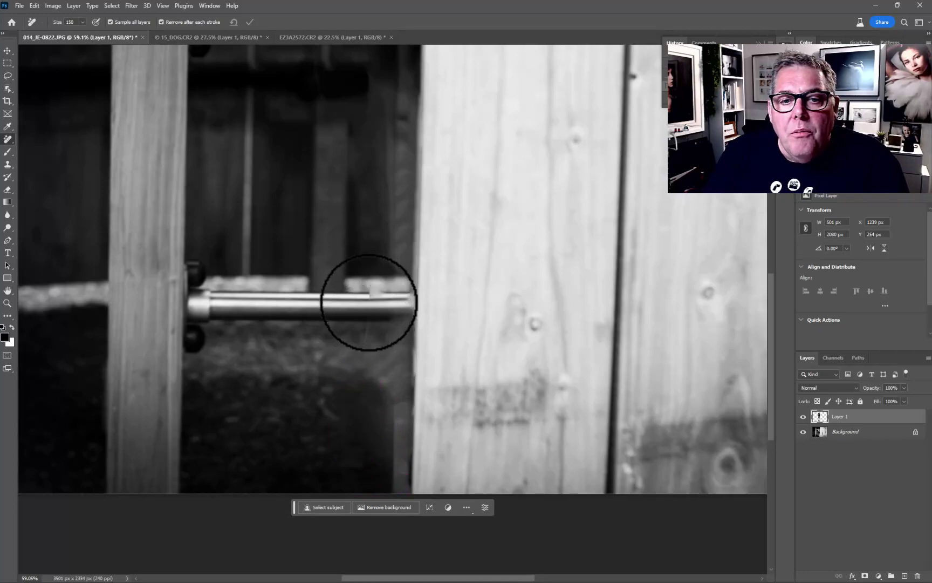
Retouch the uneven rebuilt ends of the lower and upper metal bars where they meet the wooden plank.
drag(369, 300, 376, 302)
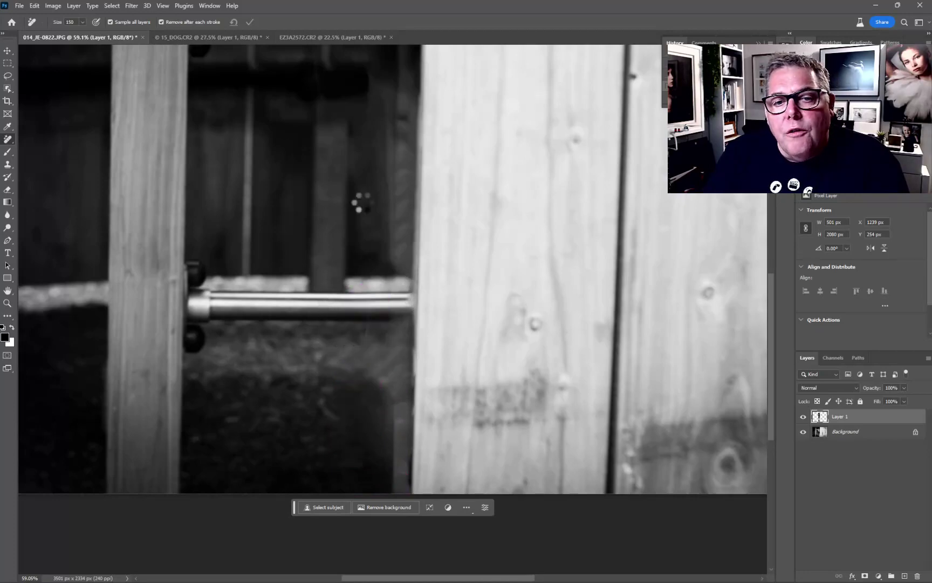
drag(368, 191, 354, 318)
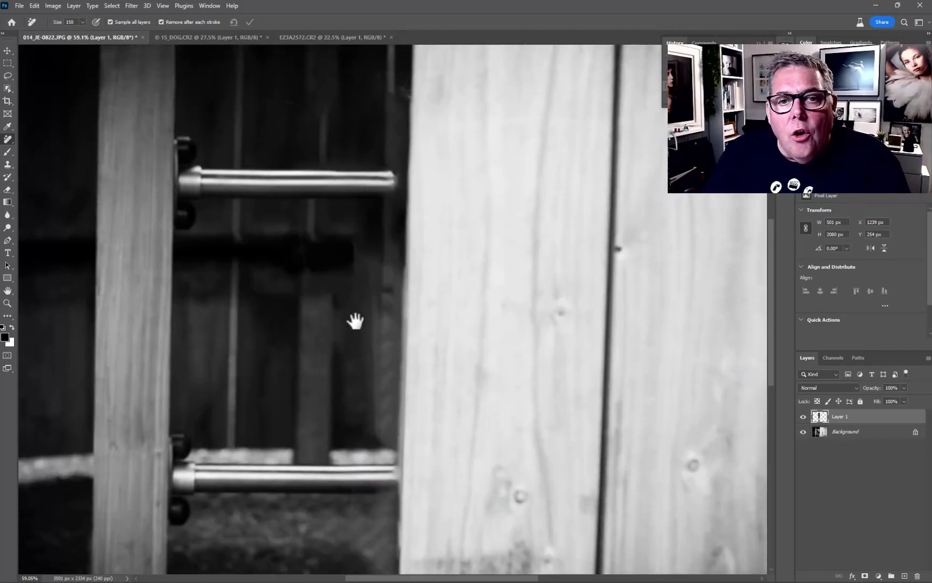
click(392, 182)
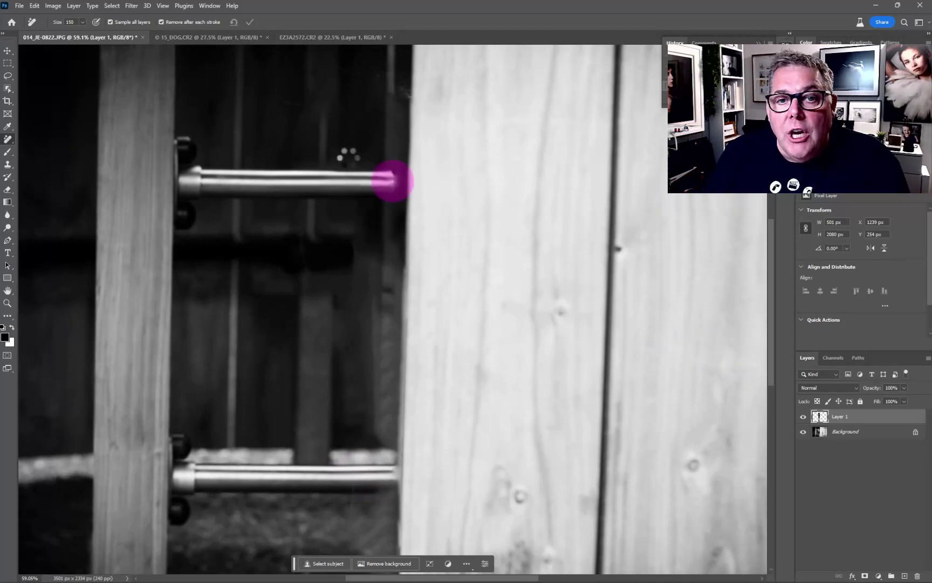
In the 15_DOG photo, delete the existing retouching layer and add a new empty layer above the Background.
scroll(327, 262, down, 5)
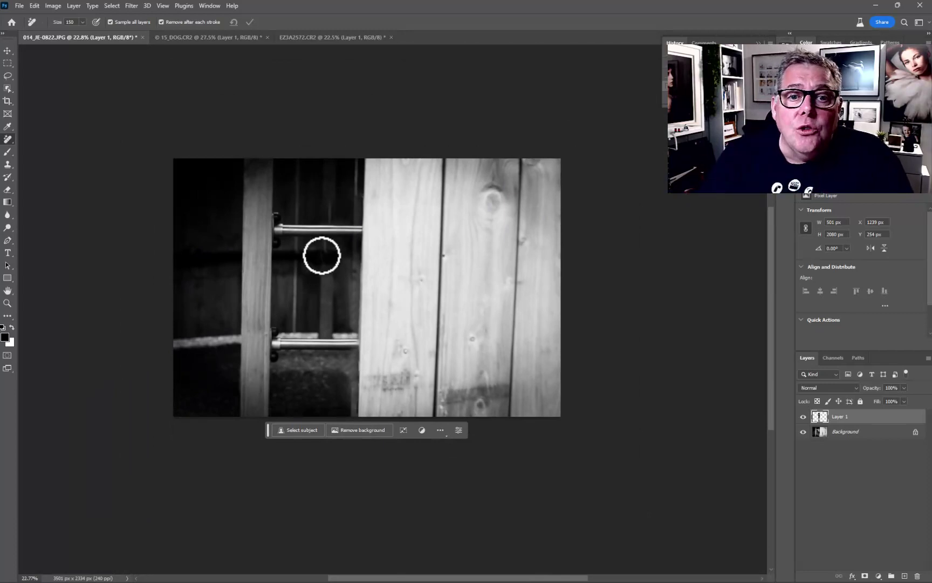
click(224, 37)
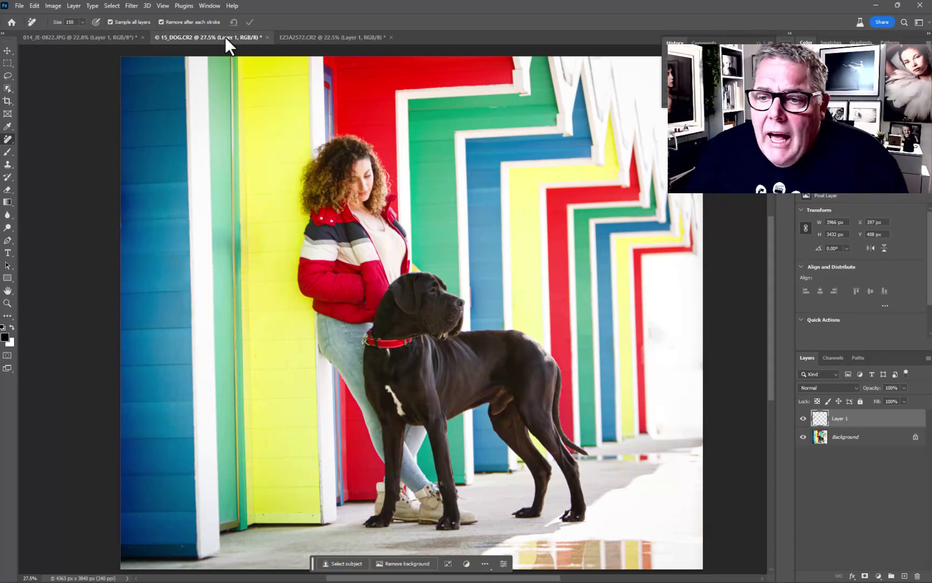
drag(870, 422, 918, 575)
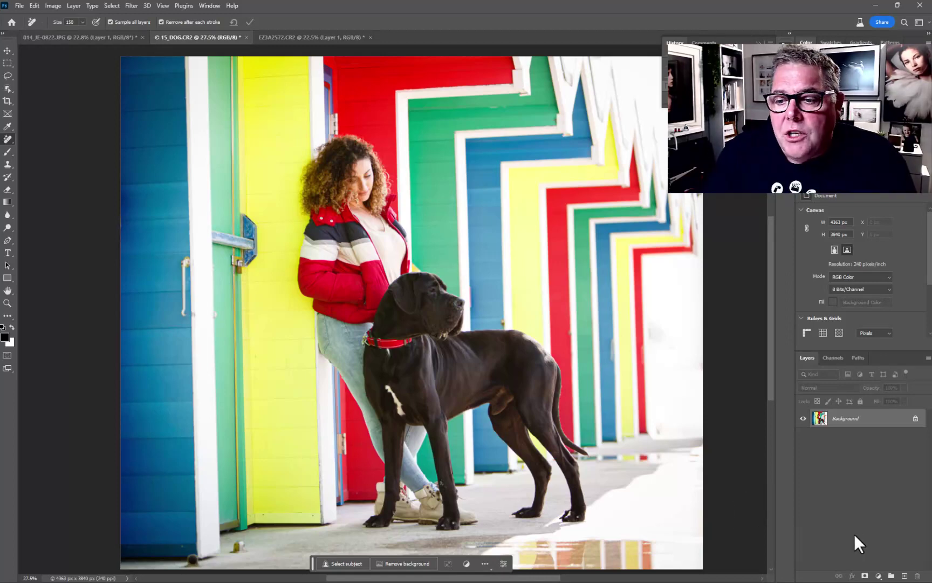
click(906, 576)
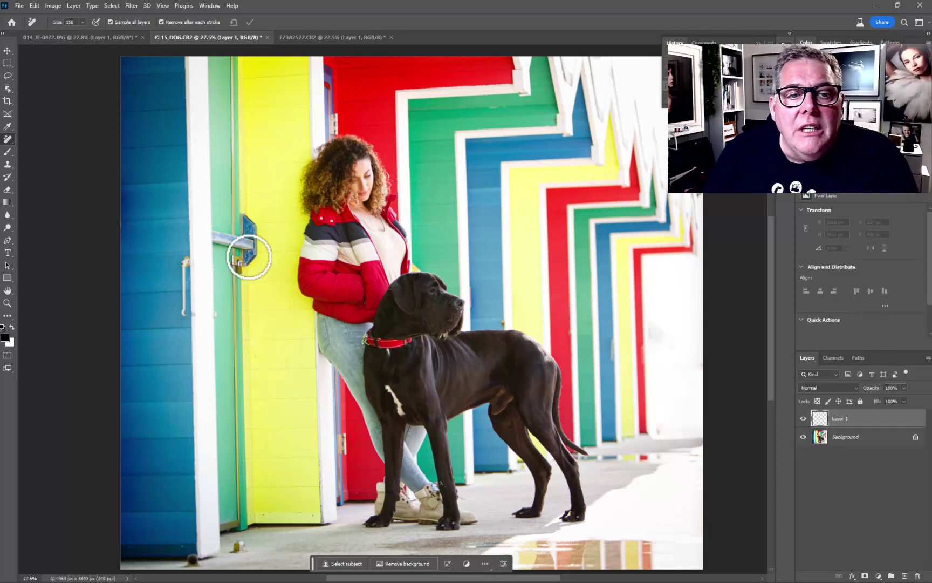
Remove the blue door's handle, the small fitting on the white post's edge, and the blue latch bar with its padlock using a 150 px brush.
scroll(181, 319, up, 3)
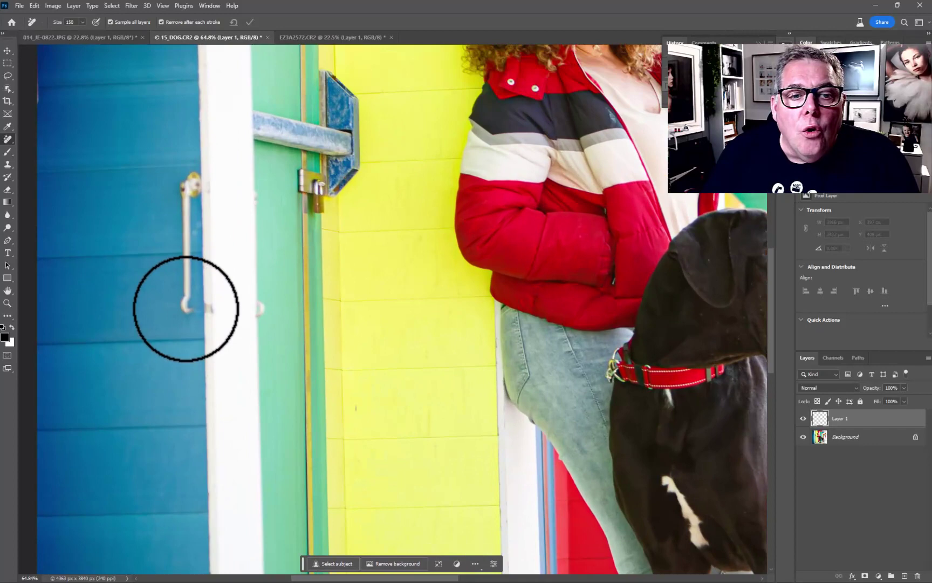
drag(185, 308, 181, 179)
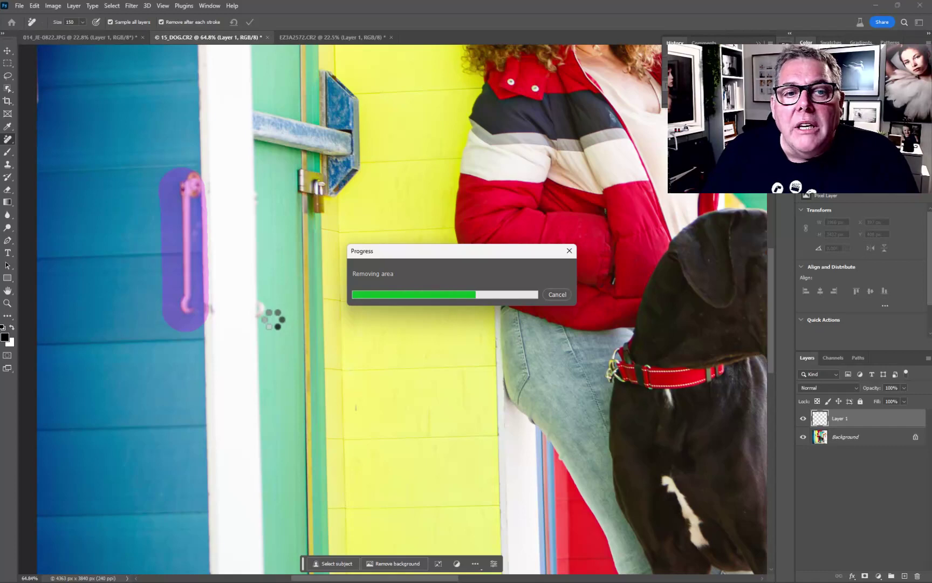
click(259, 315)
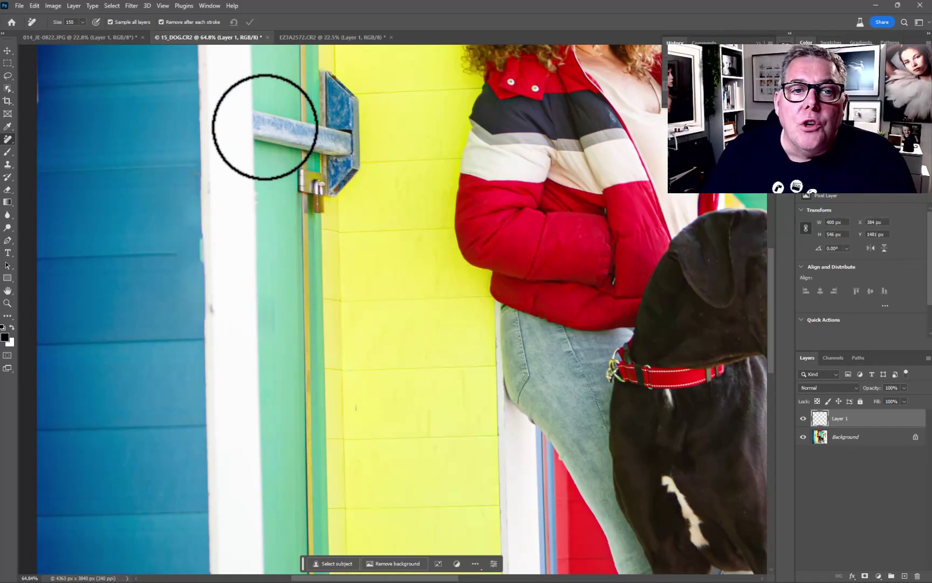
click(262, 125)
mouse_move(283, 127)
mouse_down()
mouse_move(328, 133)
mouse_move(335, 89)
mouse_move(336, 187)
mouse_move(307, 176)
mouse_move(328, 196)
mouse_move(344, 142)
mouse_move(332, 85)
mouse_up()
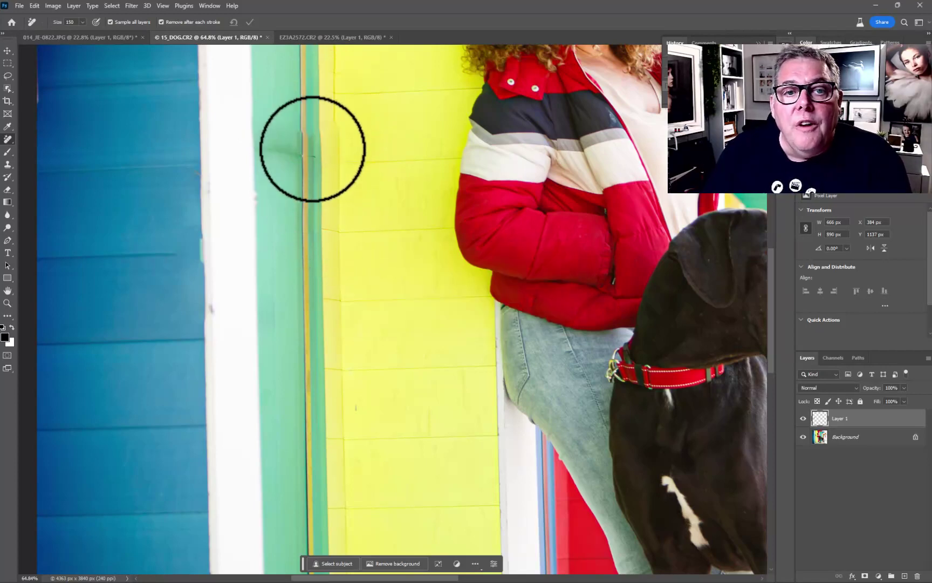
Clean up the leftover traces around the removed latch and door handle with the Remove Tool at 100 px.
key(bracketleft)
key(bracketleft)
drag(299, 126, 298, 165)
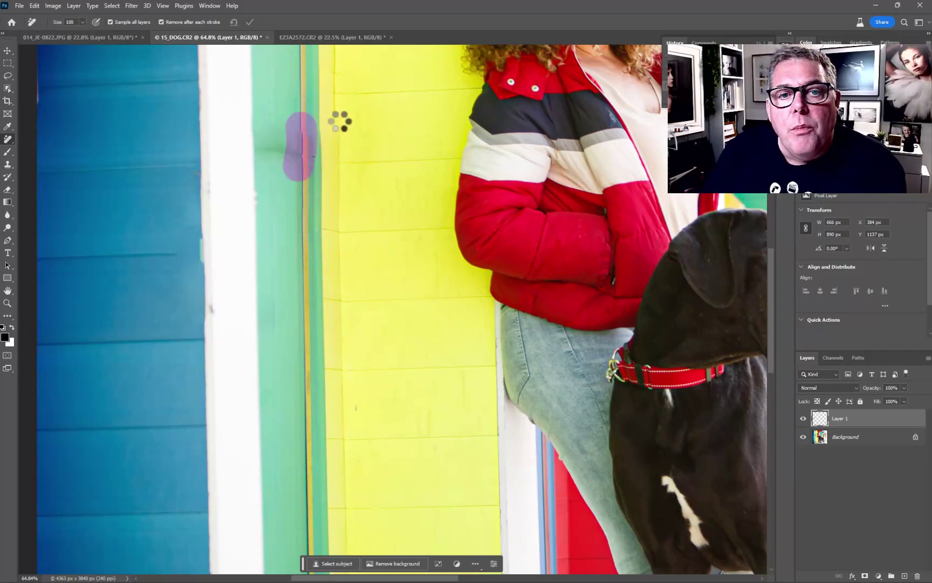
drag(338, 122, 335, 223)
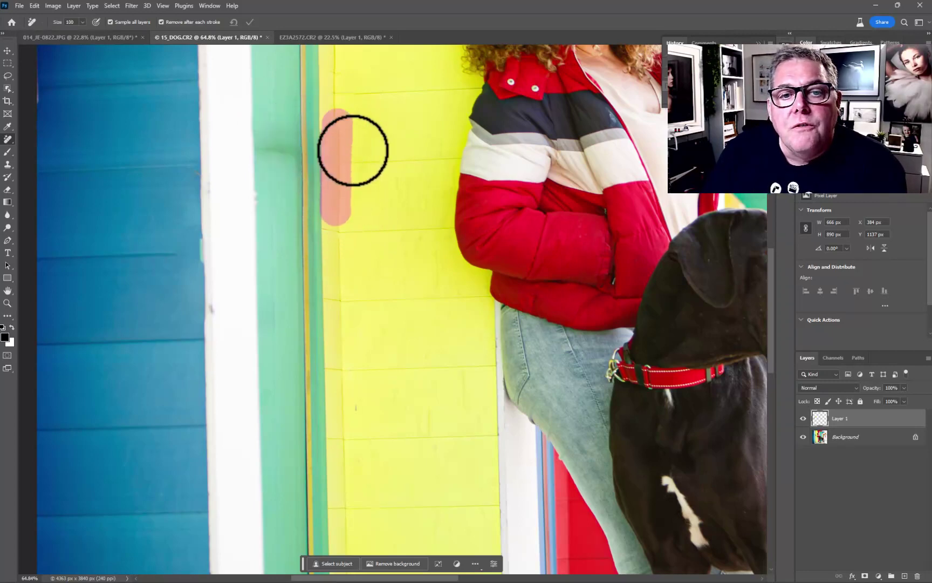
drag(325, 132, 322, 178)
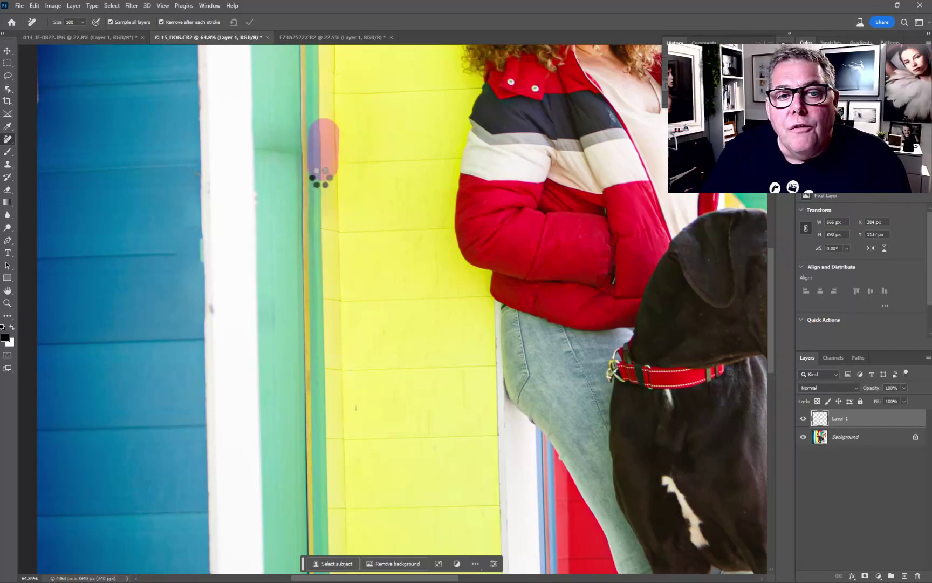
drag(210, 316, 210, 305)
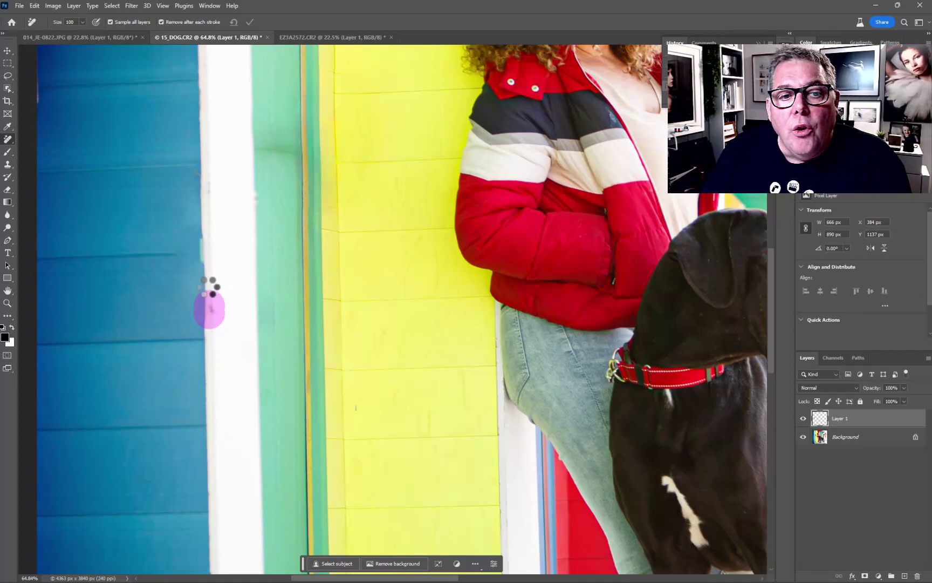
mouse_move(200, 241)
mouse_down()
mouse_move(201, 258)
mouse_move(190, 253)
mouse_up()
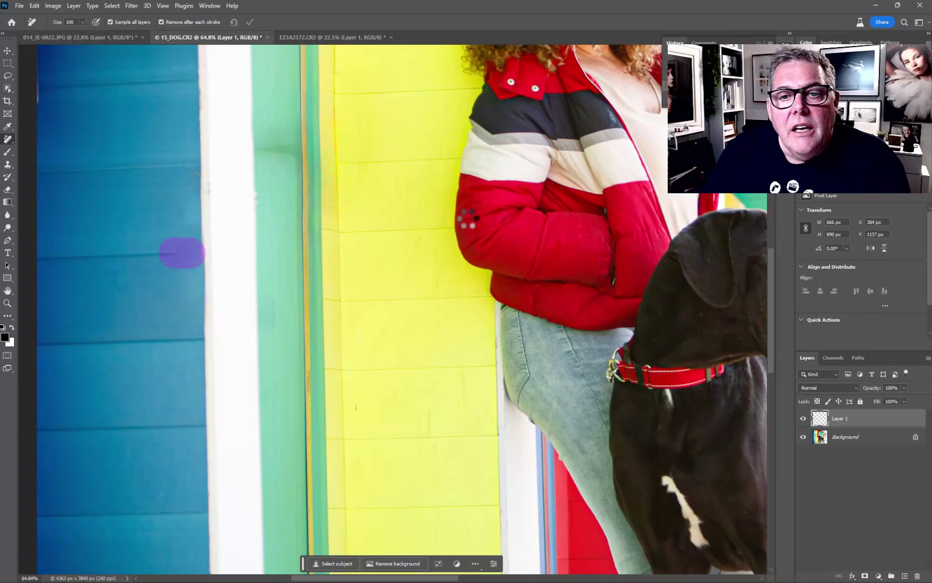
Remove the small fittings and marks from the coloured doors behind the dog, reducing the brush to 70 px for the finer ones.
key(h)
drag(578, 178, 124, 277)
click(487, 379)
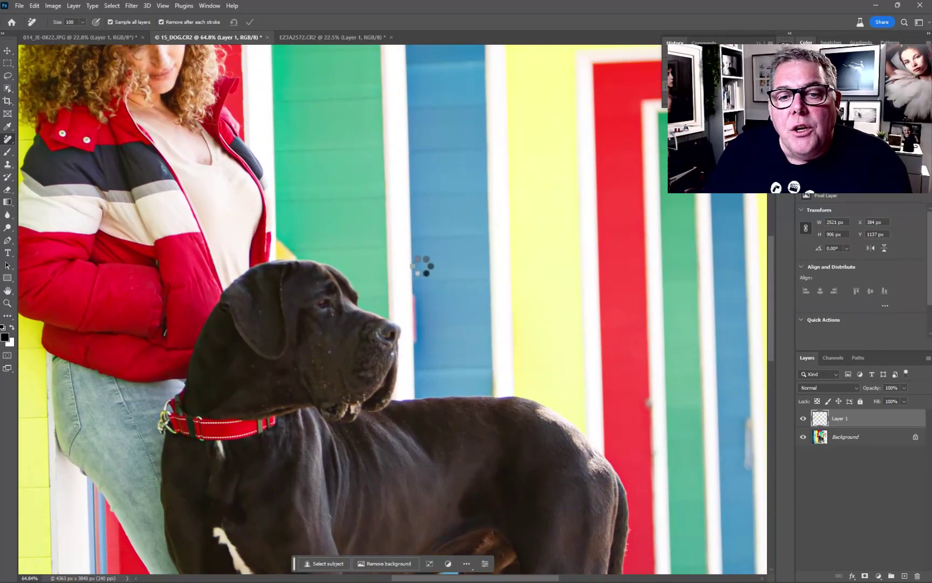
drag(420, 335, 421, 303)
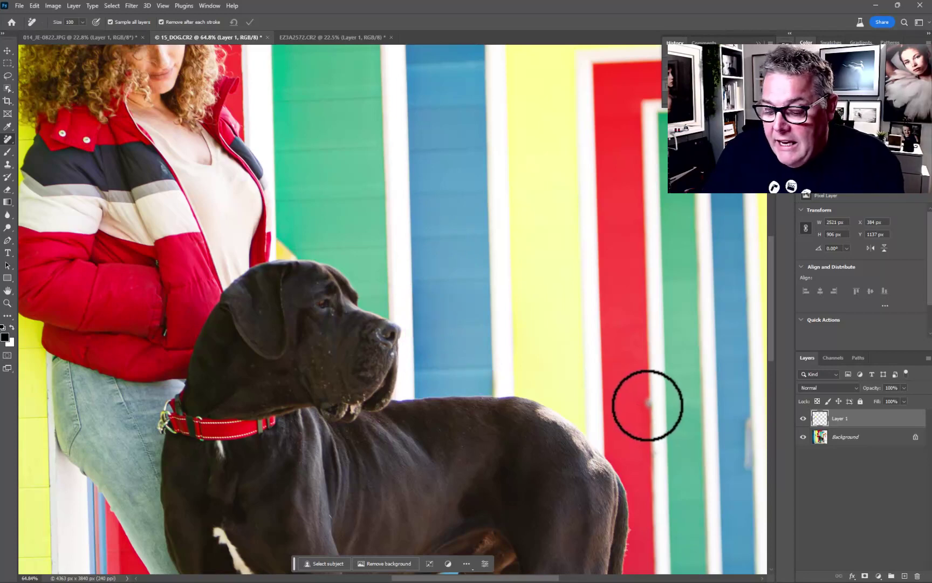
key(bracketleft)
key(bracketleft)
click(647, 404)
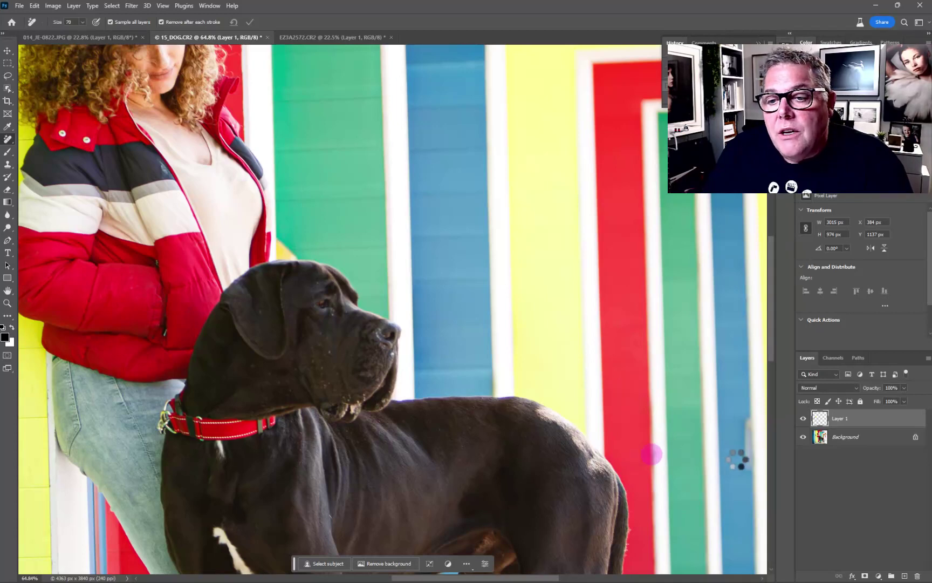
mouse_move(750, 467)
mouse_down()
mouse_move(751, 423)
mouse_move(749, 463)
mouse_up()
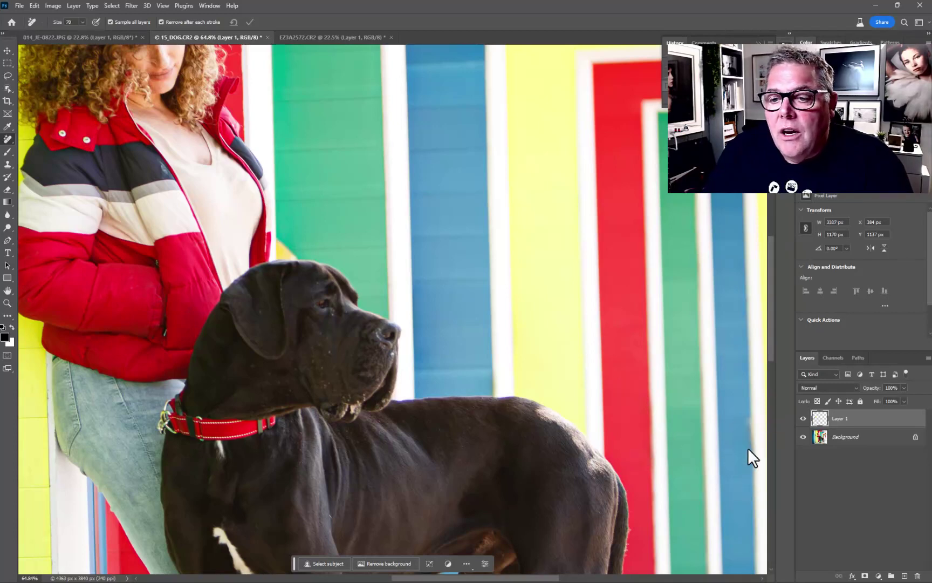
Remove the dark marks at the photo's right edge and on the white wall beside the last red door.
drag(728, 291, 448, 409)
mouse_move(576, 141)
mouse_down()
mouse_move(566, 165)
mouse_move(572, 131)
mouse_move(561, 128)
mouse_up()
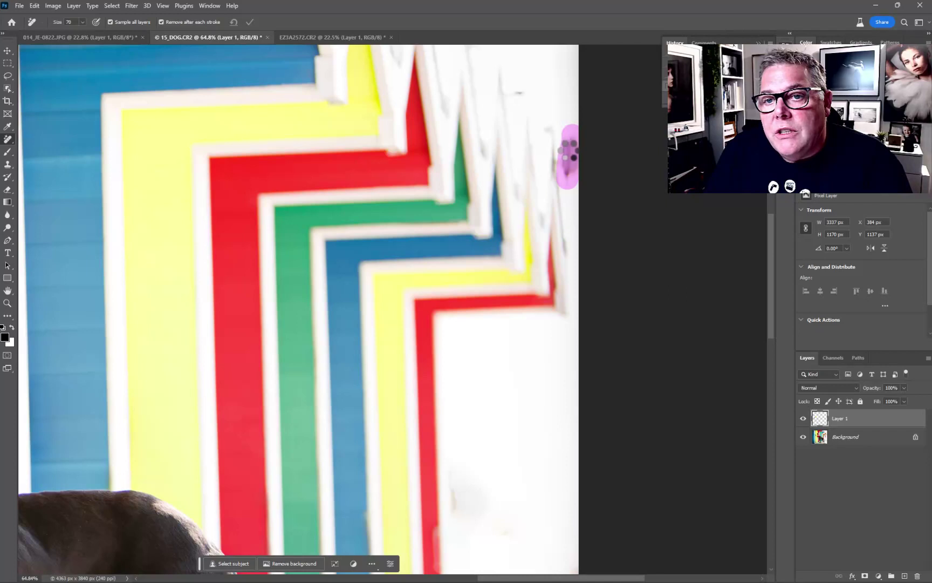
mouse_move(476, 457)
mouse_down()
mouse_move(475, 312)
mouse_move(469, 353)
mouse_up()
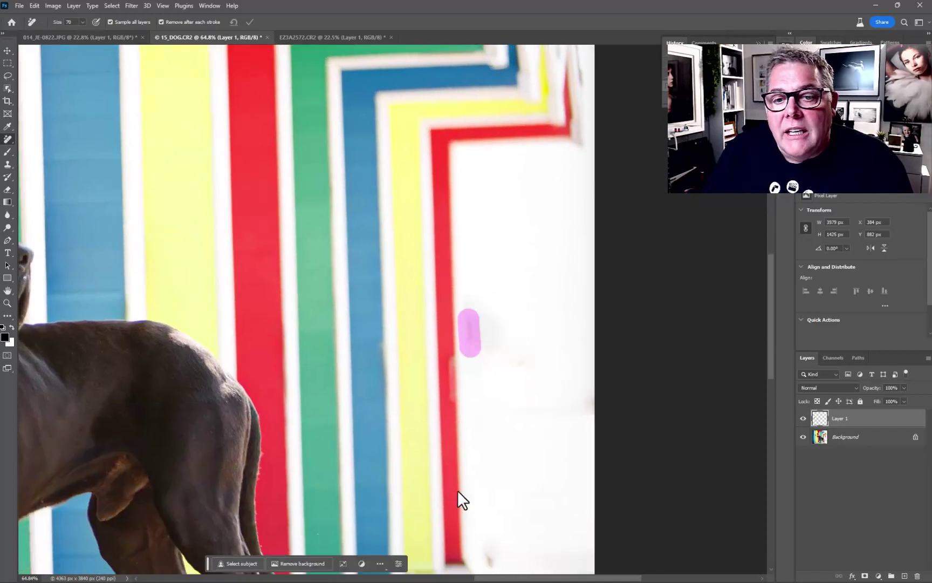
drag(462, 503, 480, 295)
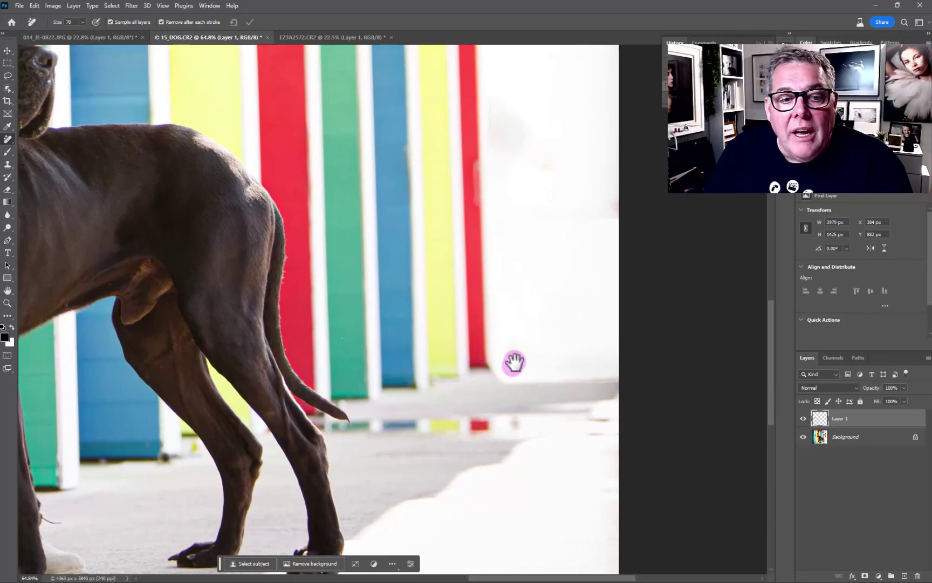
Remove the yellow block from the pavement and the dark object at the foot of the white post beside the blue door.
drag(375, 424, 658, 313)
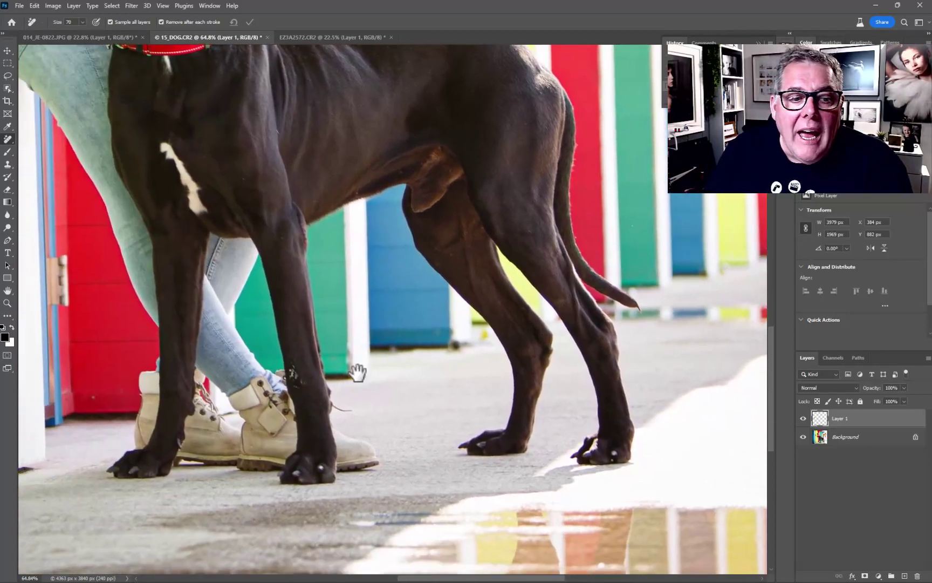
drag(358, 373, 435, 354)
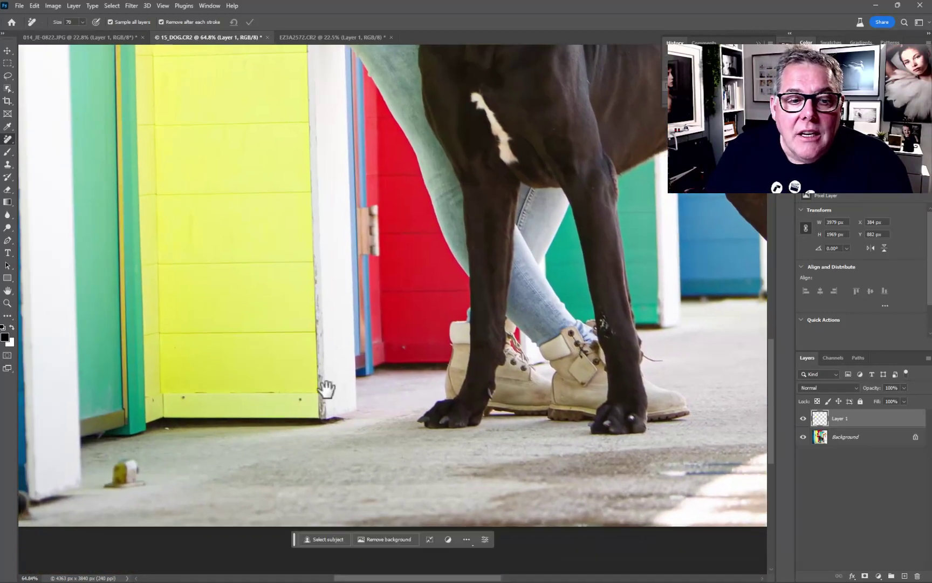
mouse_move(125, 474)
mouse_down()
mouse_move(111, 485)
mouse_move(170, 485)
mouse_move(418, 438)
mouse_up()
mouse_move(225, 491)
mouse_down()
mouse_move(201, 476)
mouse_move(208, 458)
mouse_move(230, 467)
mouse_up()
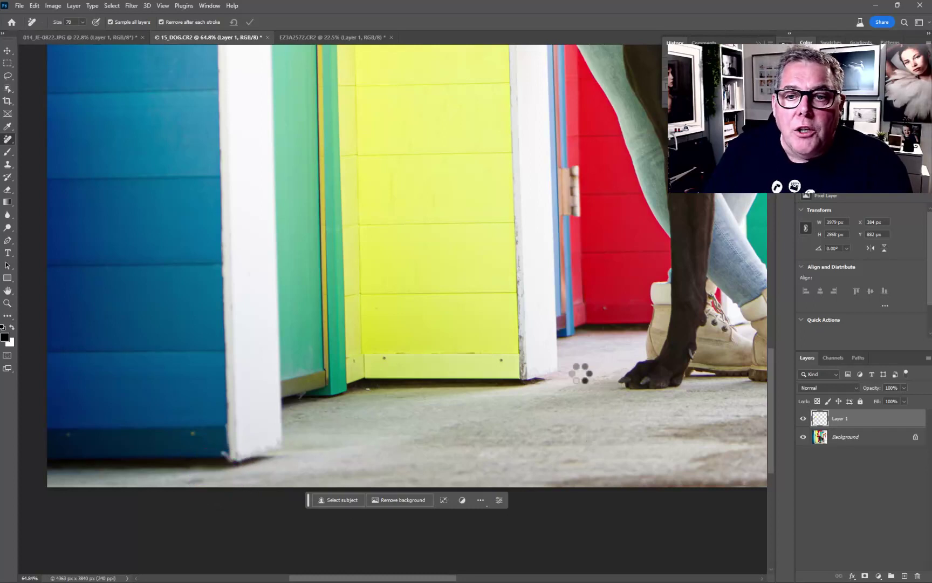
Remove the red door's lower hinge and the upper hinge above the woman's hair.
mouse_move(578, 183)
mouse_down()
mouse_move(574, 170)
mouse_move(577, 212)
mouse_move(565, 165)
mouse_up()
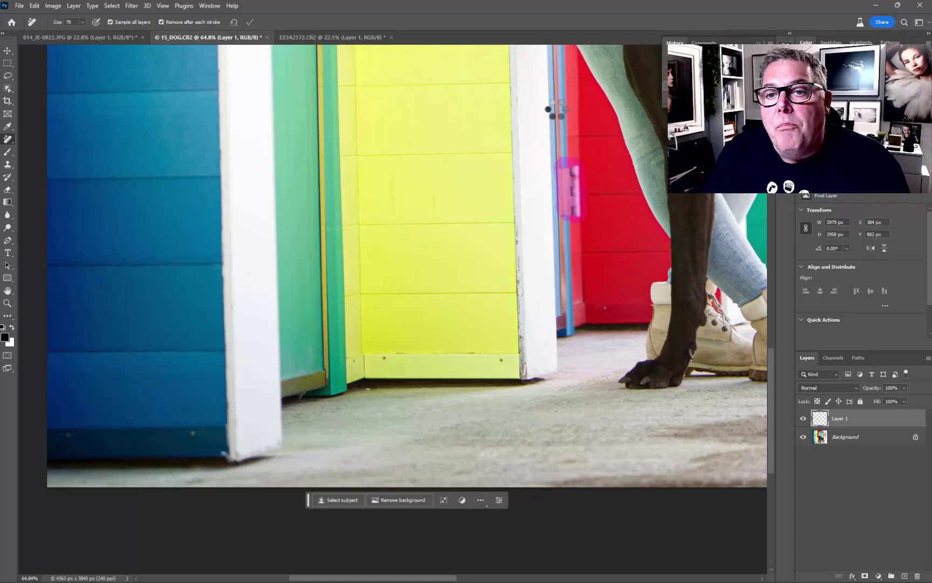
drag(458, 242, 327, 495)
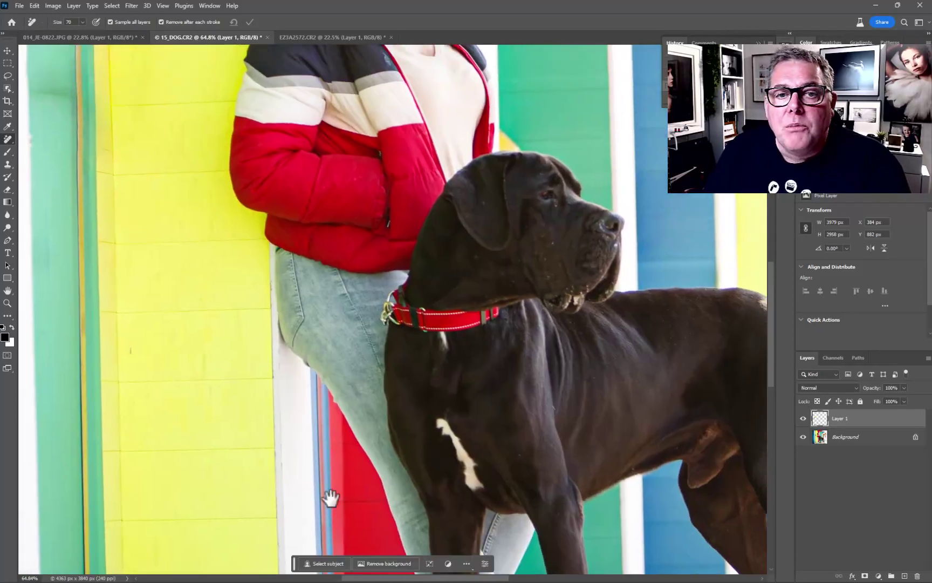
drag(399, 291, 189, 556)
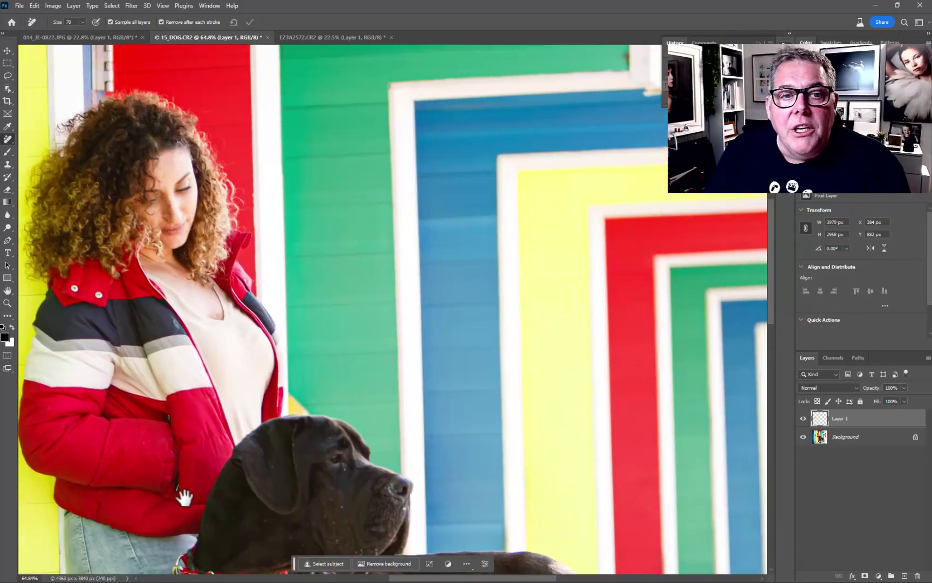
mouse_move(204, 379)
mouse_down()
mouse_move(413, 544)
mouse_move(431, 573)
mouse_up()
mouse_move(326, 249)
mouse_down()
mouse_move(317, 215)
mouse_move(303, 259)
mouse_up()
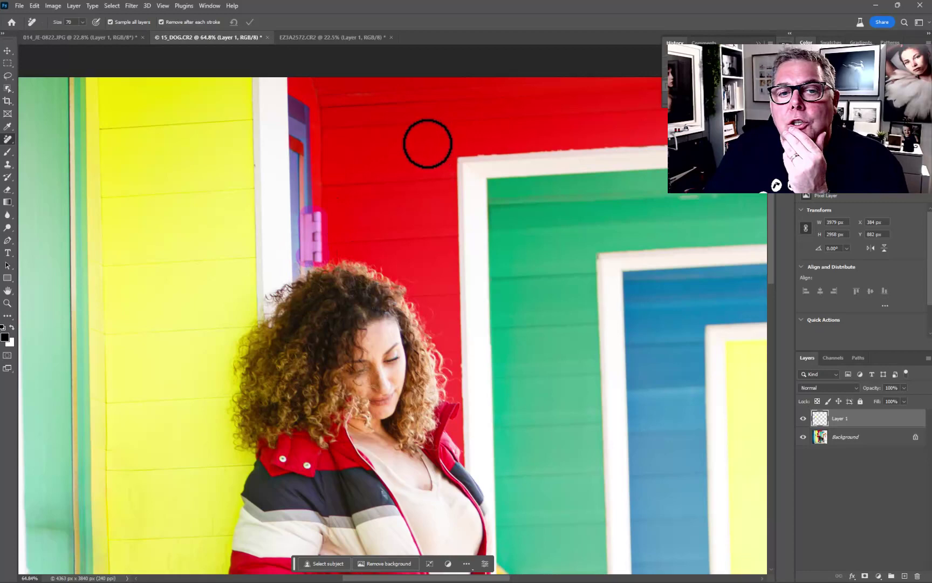
Remove the small marks near the top of the green panel and check the whole retouched photo.
click(694, 186)
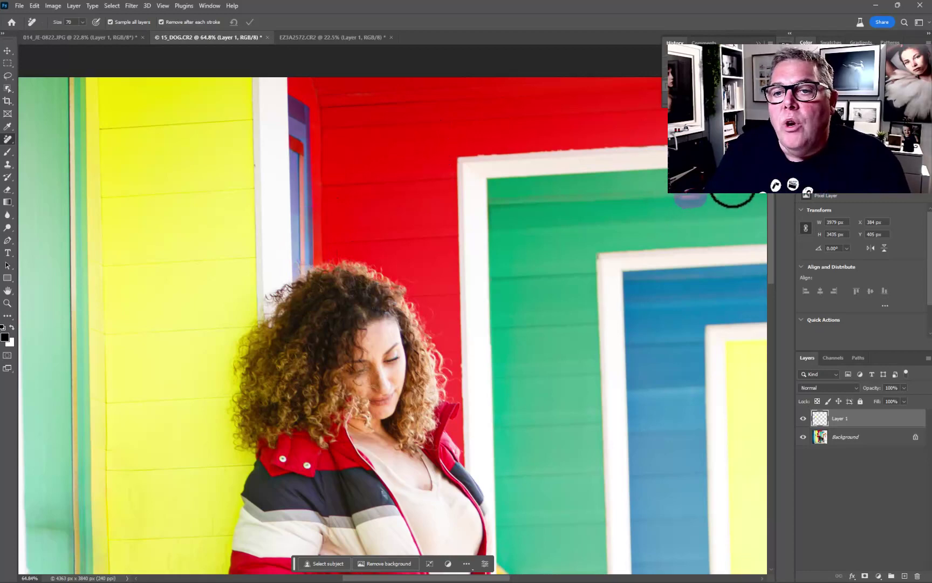
drag(651, 189, 635, 187)
scroll(616, 170, down, 2)
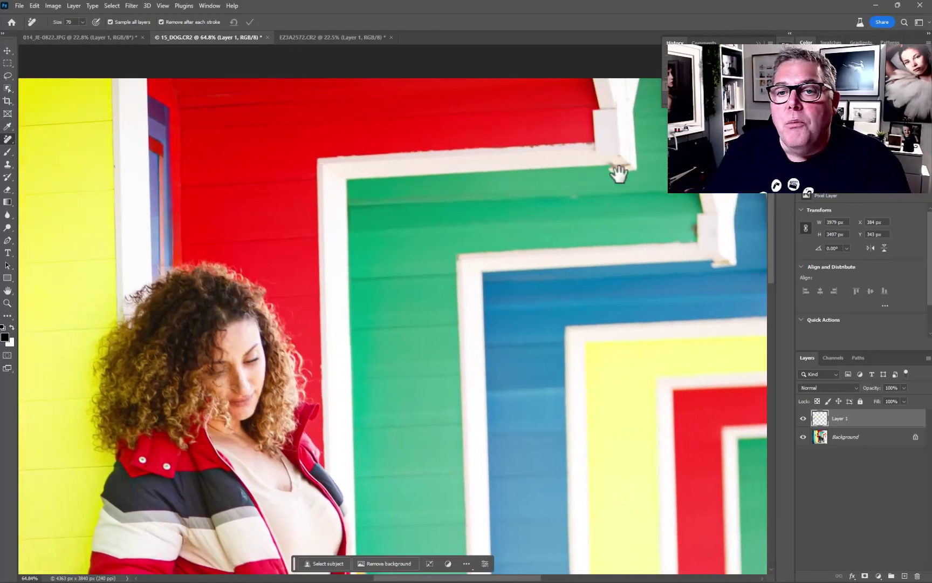
scroll(563, 235, down, 2)
scroll(563, 234, down, 2)
drag(547, 316, 500, 233)
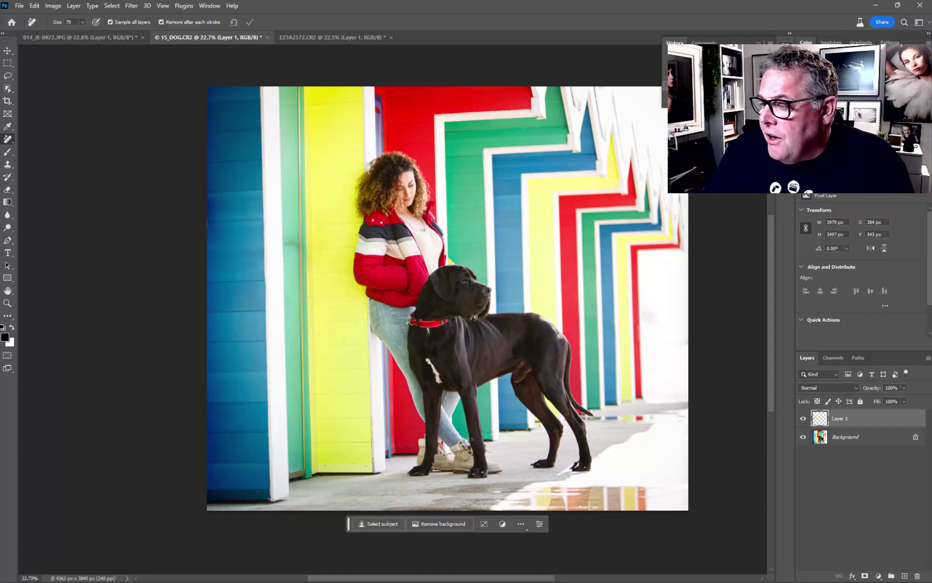
Switch to Adobe Bridge, filter the folder to five-star images labelled Review, and open EZ3A2516.CR2 in Camera Raw.
key(alt+Tab)
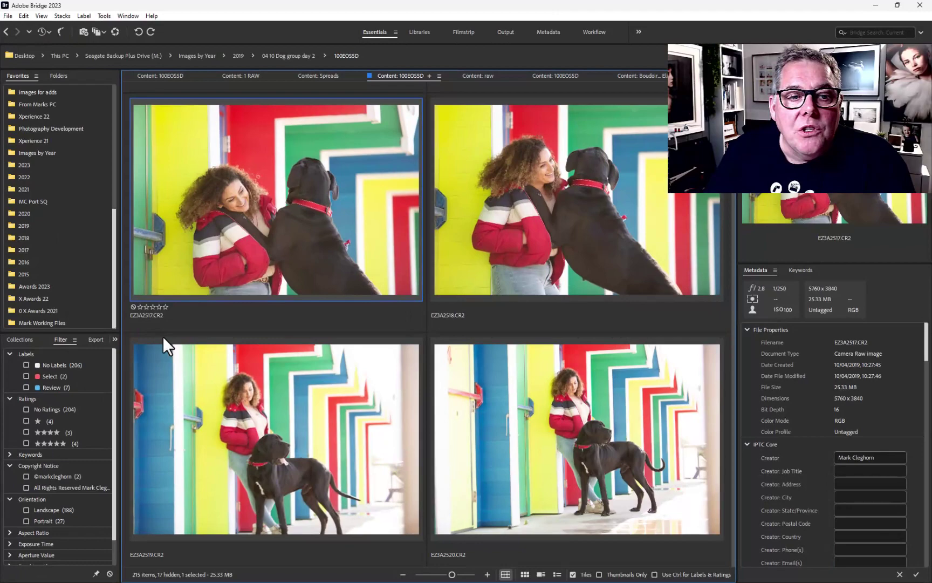
click(49, 387)
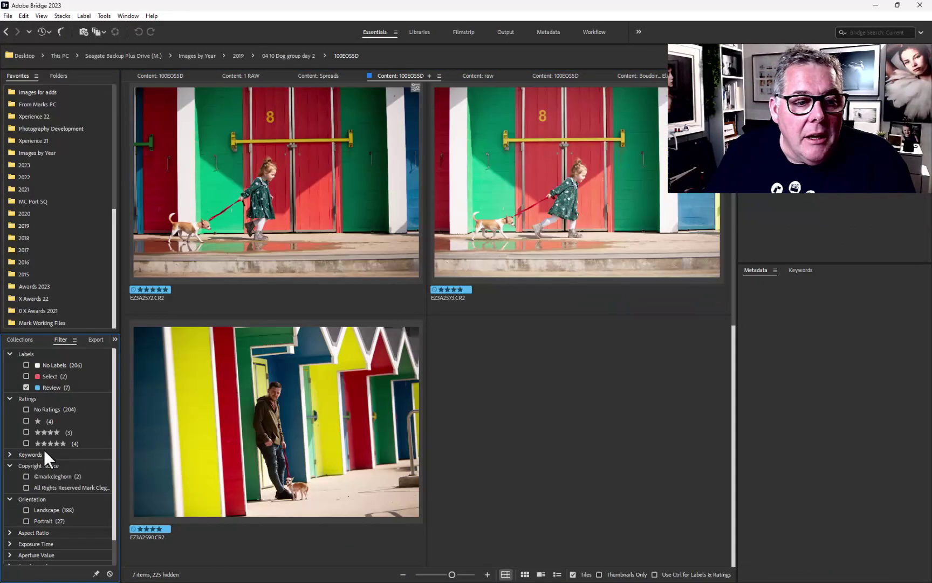
click(42, 441)
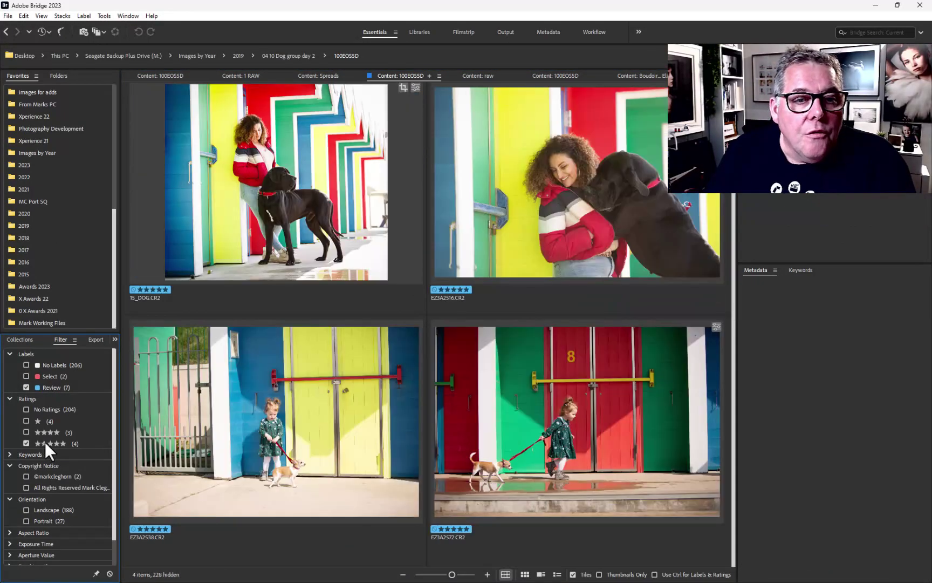
click(595, 130)
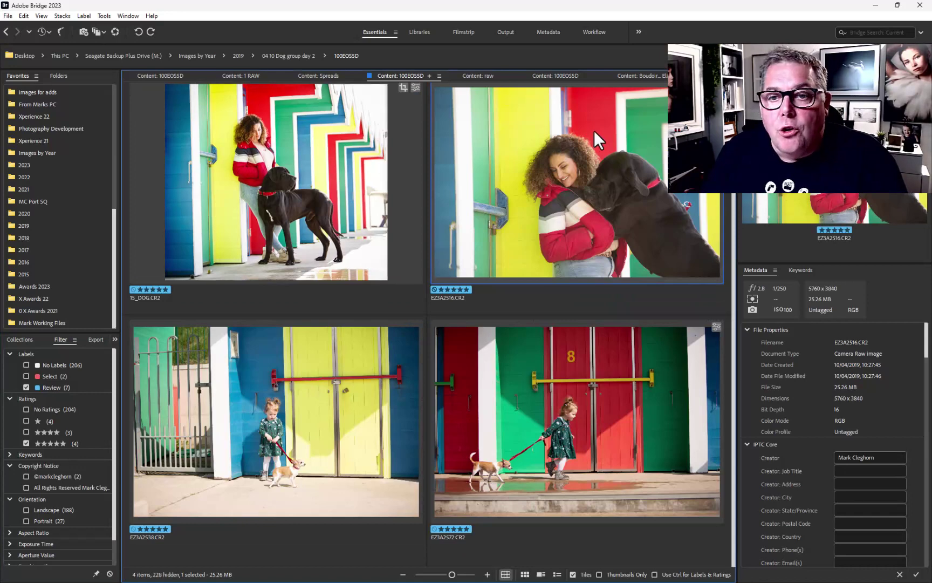
key(space)
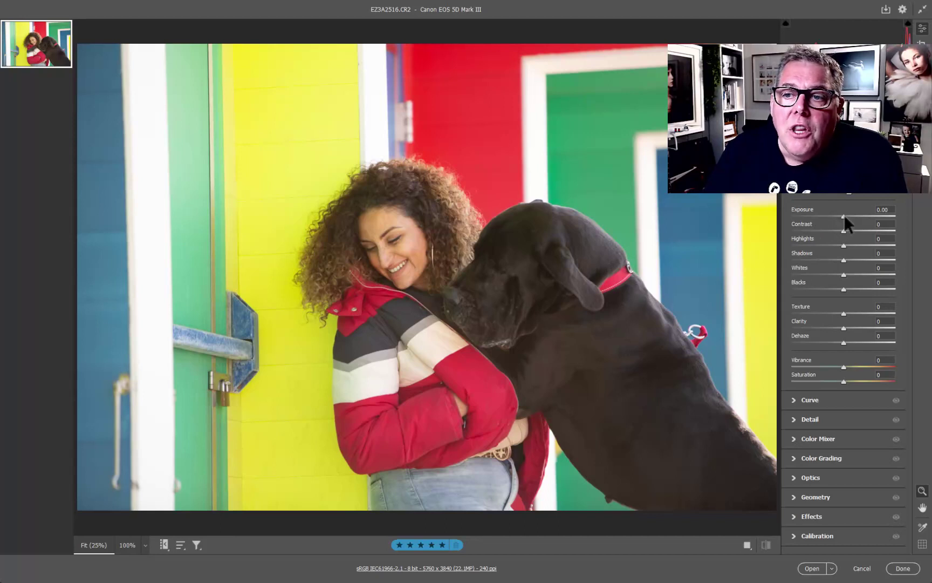
Set the whole photo's Contrast to +18, Blacks to -23, Texture to +19 and Exposure to +0.20.
drag(845, 230, 853, 229)
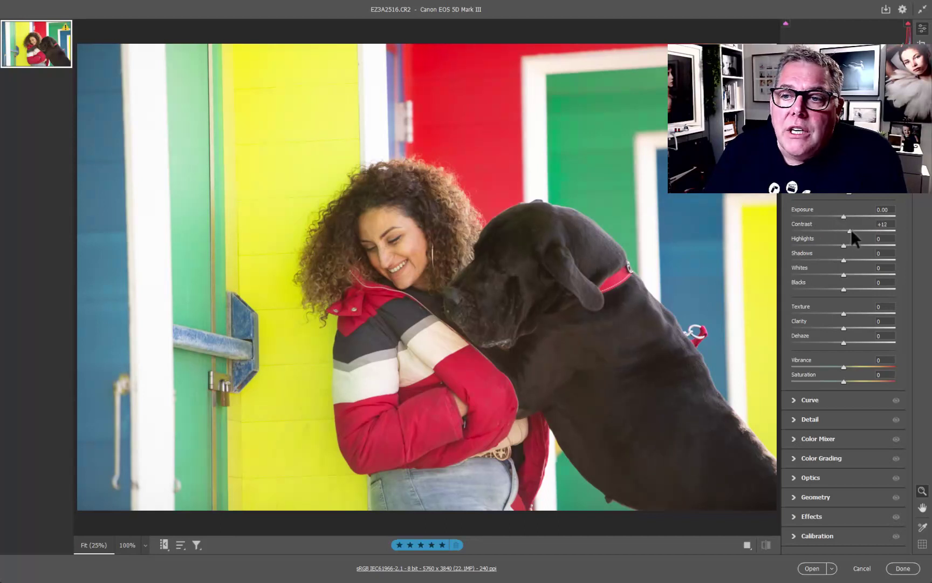
click(832, 289)
click(851, 313)
drag(850, 313, 853, 312)
drag(844, 216, 846, 216)
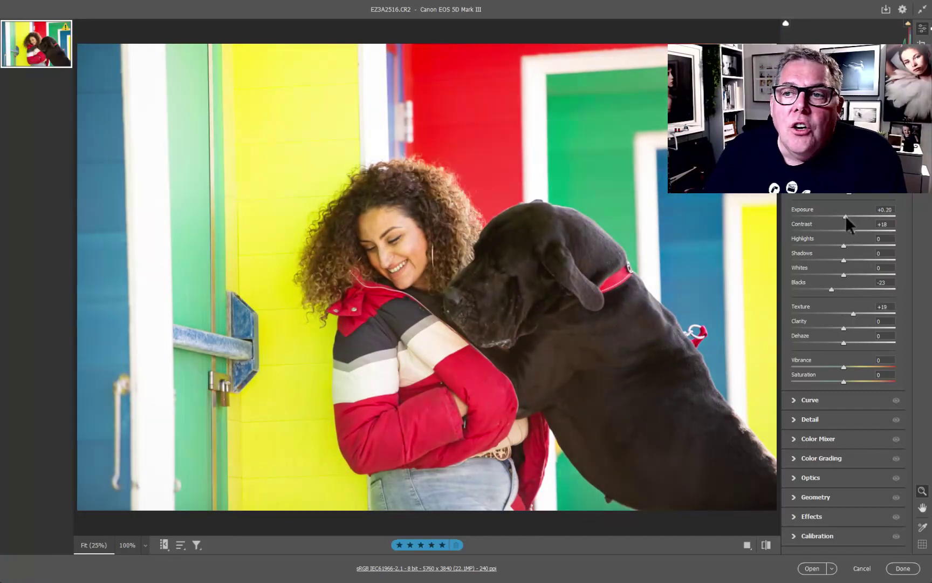
Create a people mask covering the woman's facial skin and set its Texture to -59.
key(m)
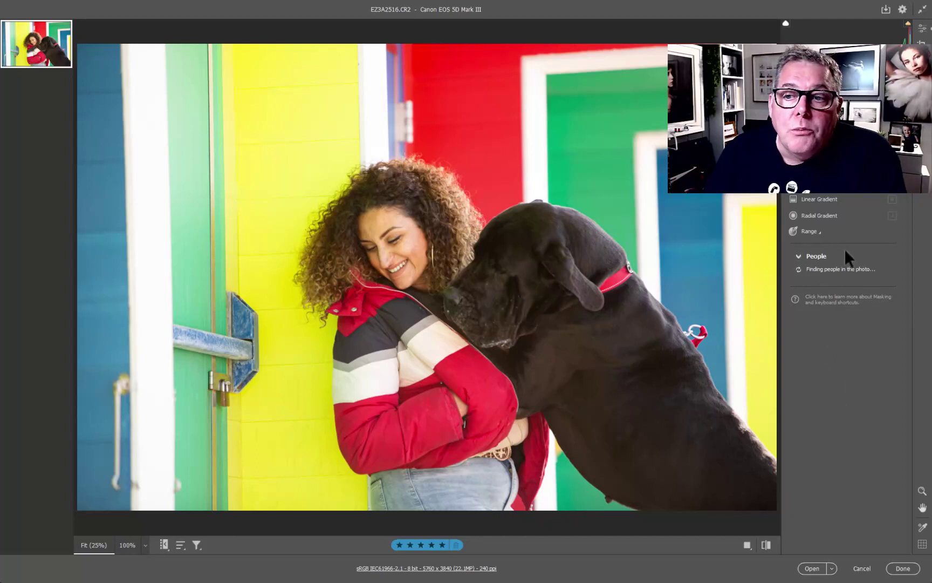
click(833, 280)
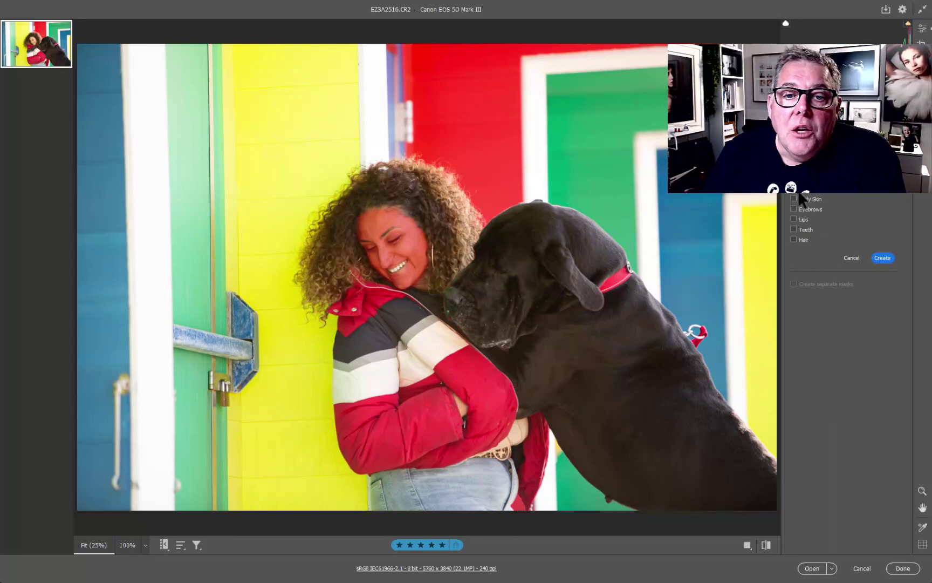
click(881, 258)
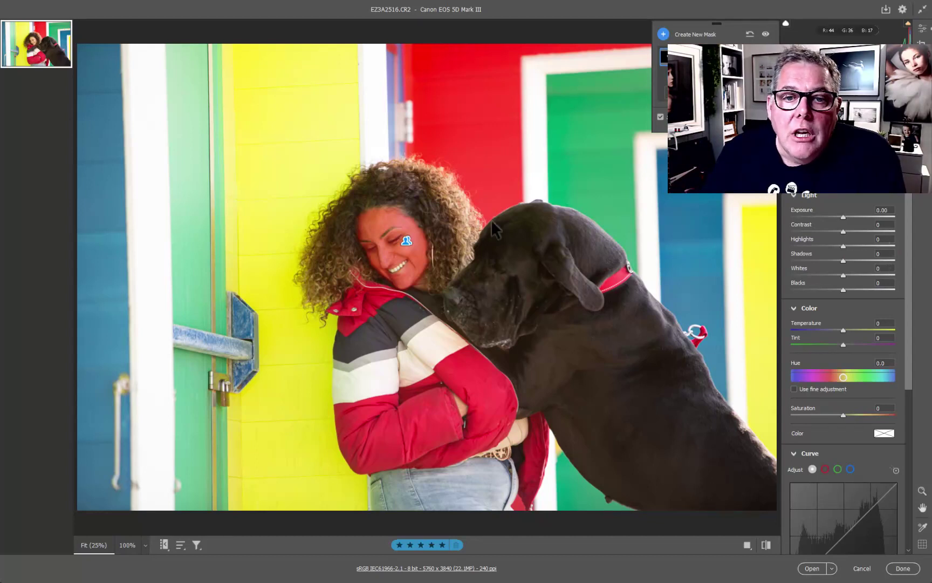
drag(843, 215, 844, 215)
scroll(821, 345, down, 5)
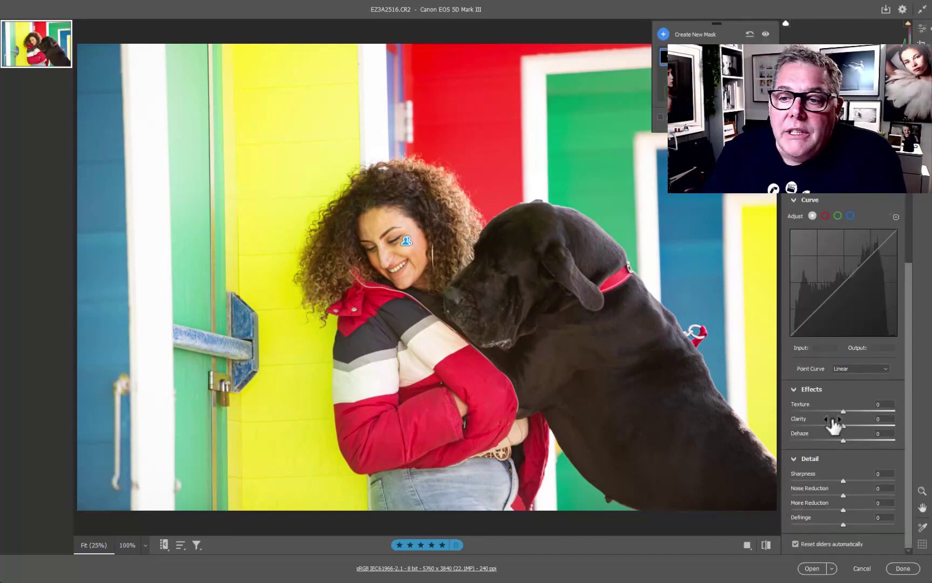
drag(839, 412, 821, 411)
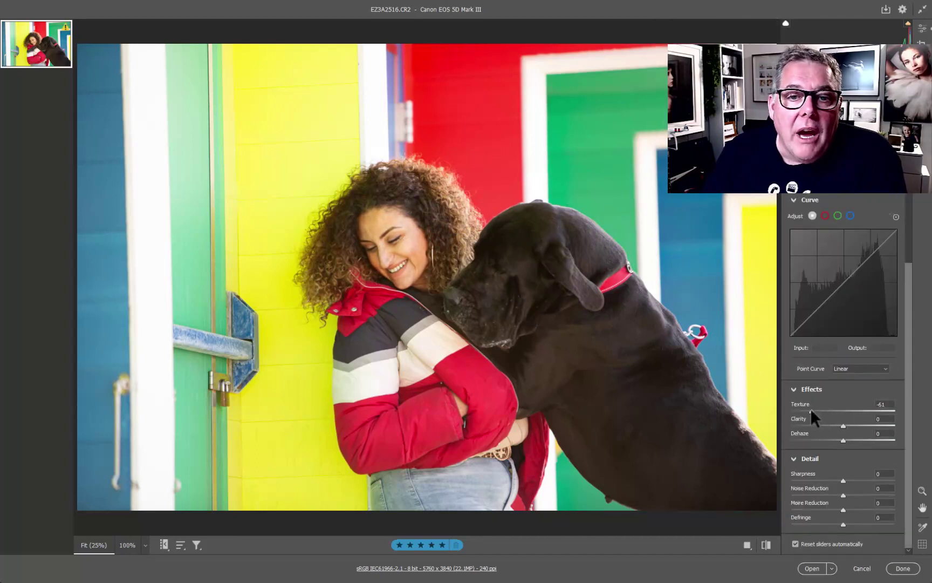
drag(811, 407, 814, 407)
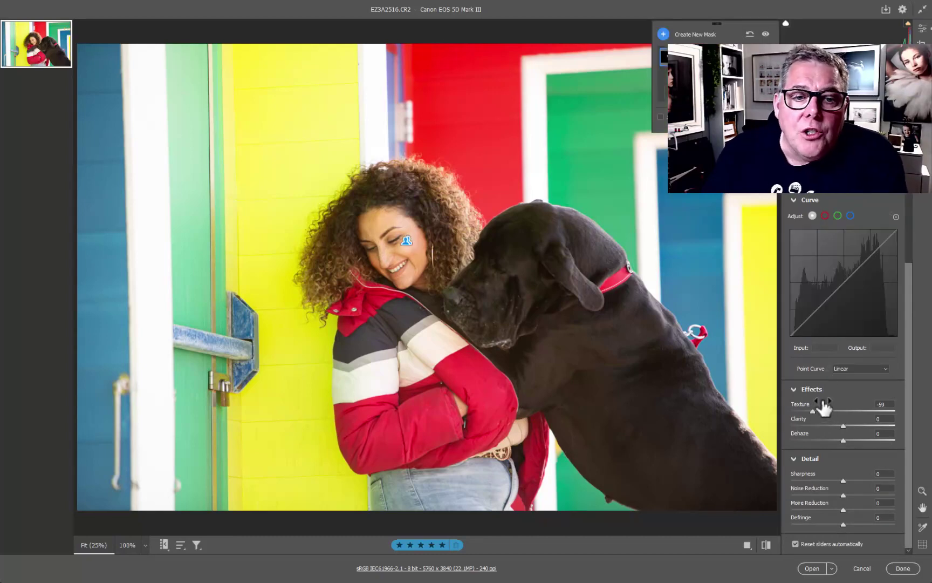
Open the developed EZ3A2516.CR2 in Photoshop and add an empty layer above the background for retouching.
click(811, 568)
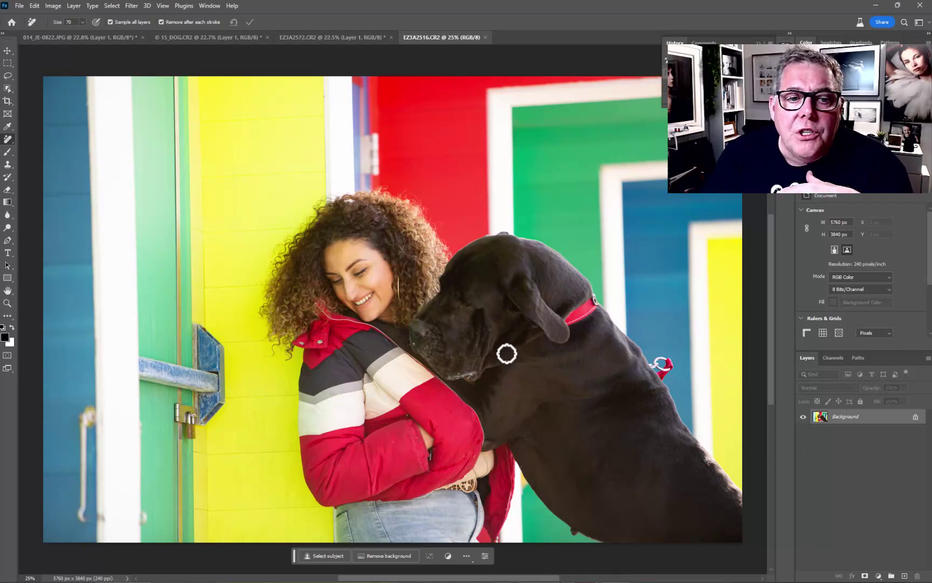
scroll(429, 311, down, 1)
mouse_move(485, 366)
mouse_down()
mouse_move(473, 315)
mouse_move(482, 351)
mouse_up()
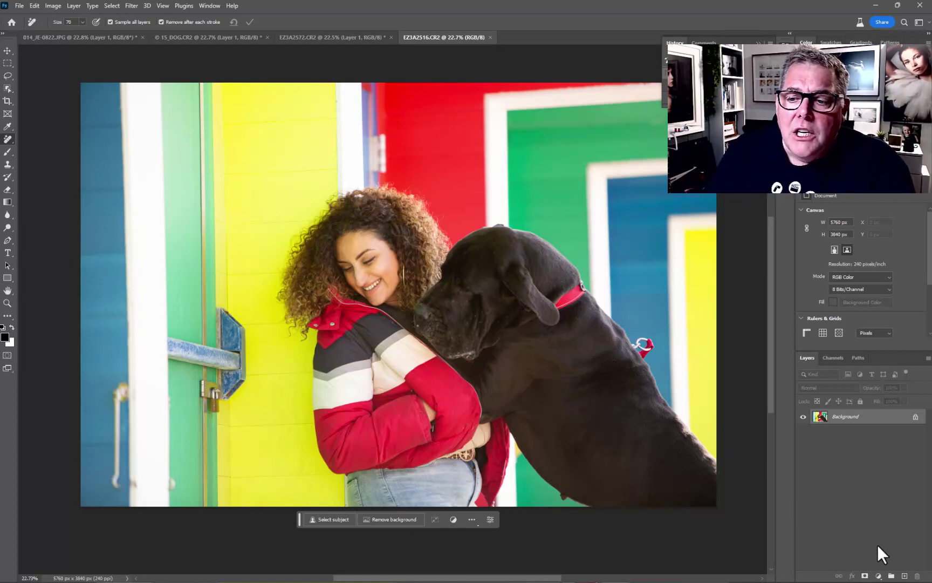
click(906, 576)
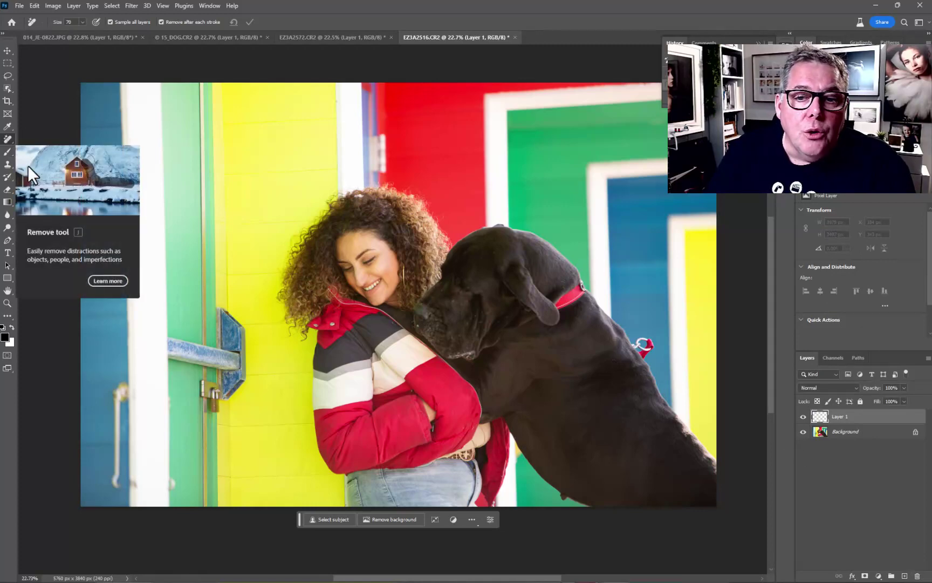
Remove the metal ring and red lead behind the dog's back with the Remove Tool.
scroll(647, 347, up, 3)
scroll(651, 350, up, 3)
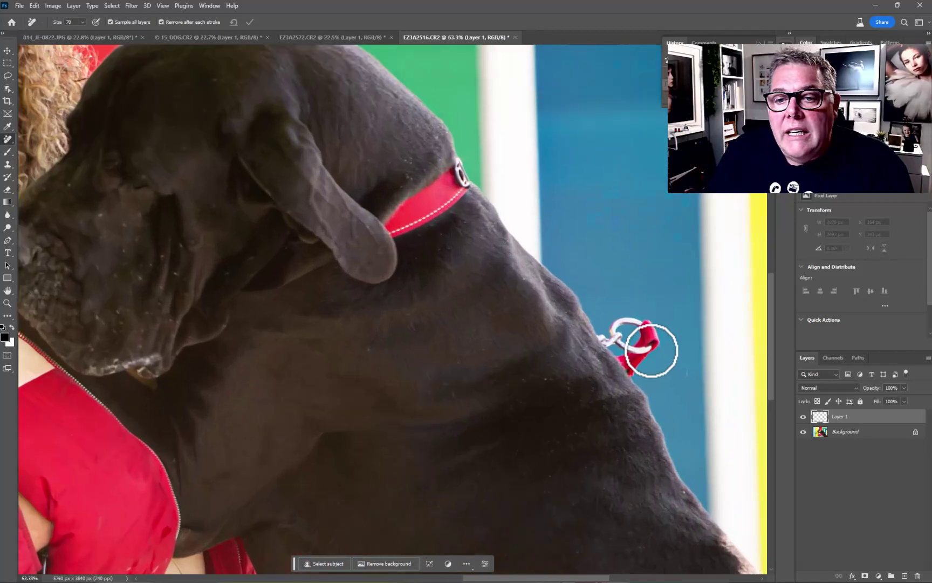
mouse_move(625, 354)
mouse_down()
mouse_move(649, 321)
mouse_move(625, 315)
mouse_move(605, 333)
mouse_move(596, 327)
mouse_move(629, 368)
mouse_move(650, 334)
mouse_up()
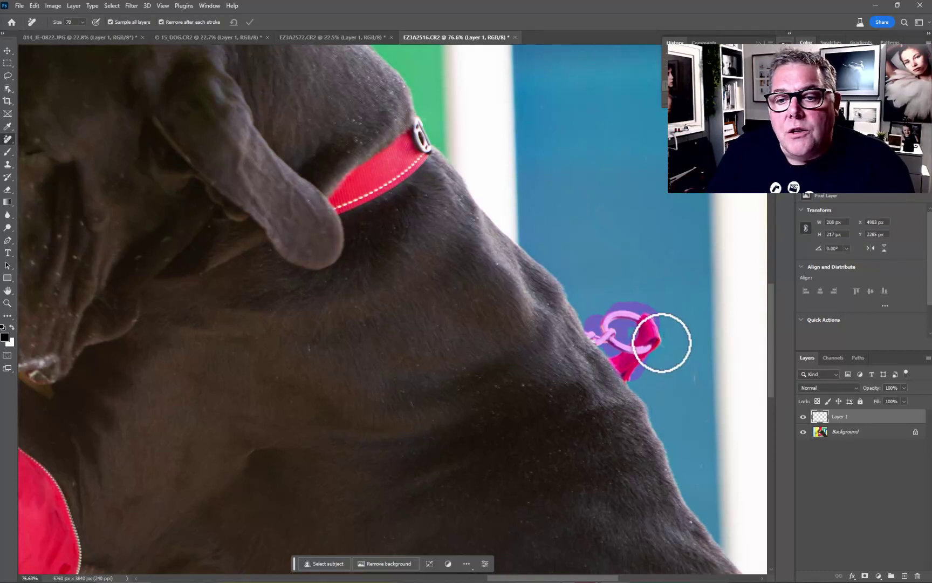
mouse_move(657, 343)
mouse_down()
mouse_move(648, 343)
mouse_move(651, 337)
mouse_up()
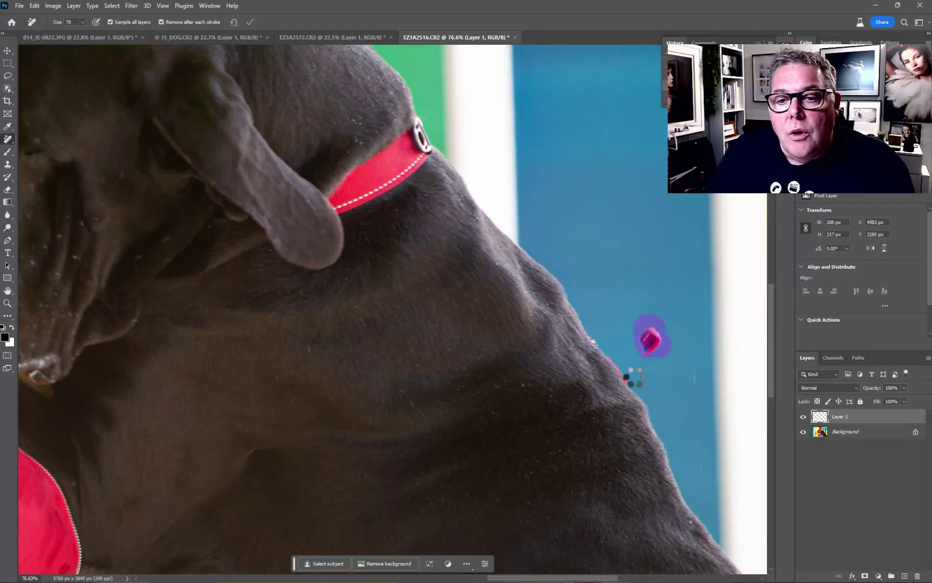
drag(629, 376, 615, 351)
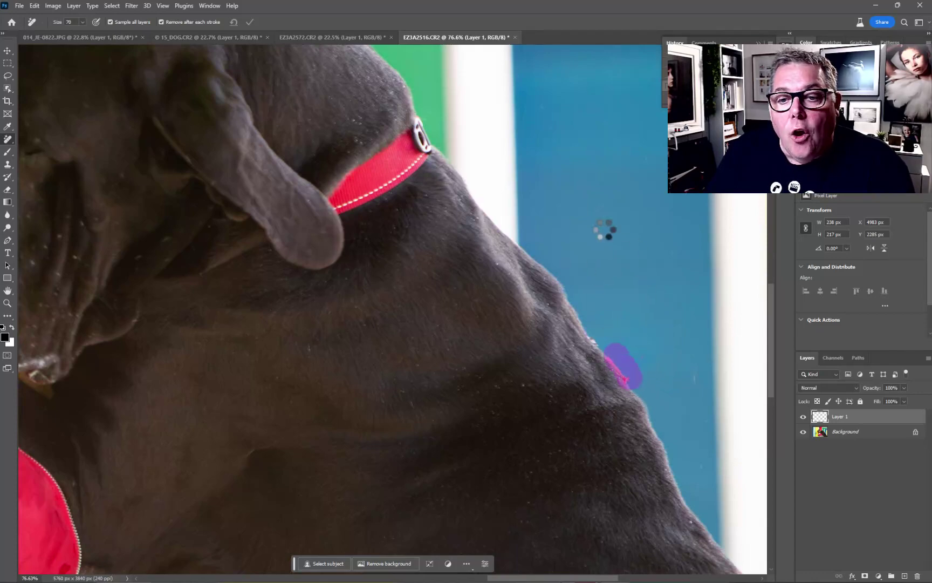
drag(616, 406, 658, 447)
Enlarge the Remove Tool brush to 150 and remove the hinge beside the red door above the woman's hair.
drag(302, 150, 777, 356)
drag(244, 232, 812, 204)
drag(228, 412, 318, 171)
scroll(294, 437, down, 6)
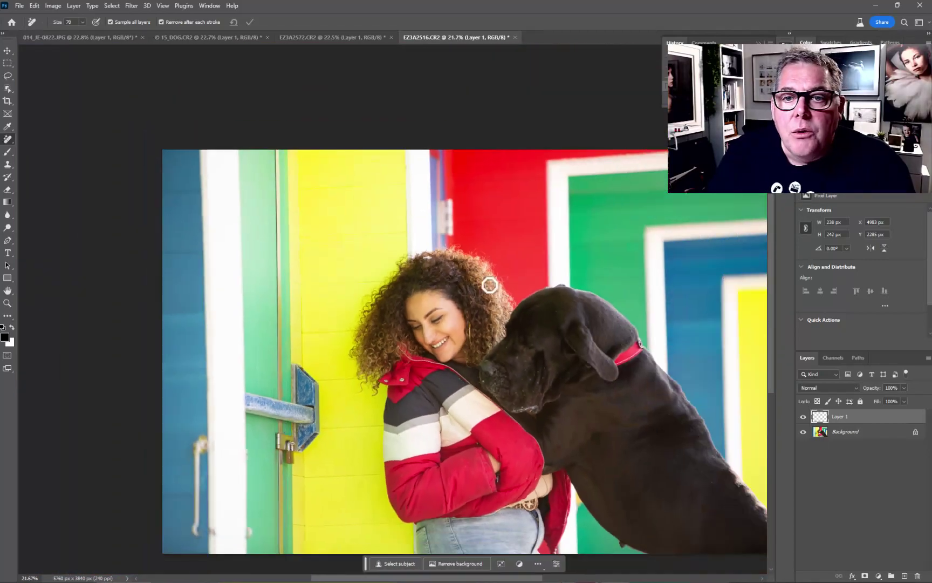
scroll(473, 256, up, 7)
mouse_move(453, 219)
mouse_down()
mouse_move(447, 275)
mouse_move(439, 265)
mouse_move(433, 274)
mouse_move(423, 149)
mouse_move(411, 272)
mouse_move(416, 136)
mouse_up()
key(bracketright)
key(bracketright)
key(bracketright)
key(bracketright)
key(bracketright)
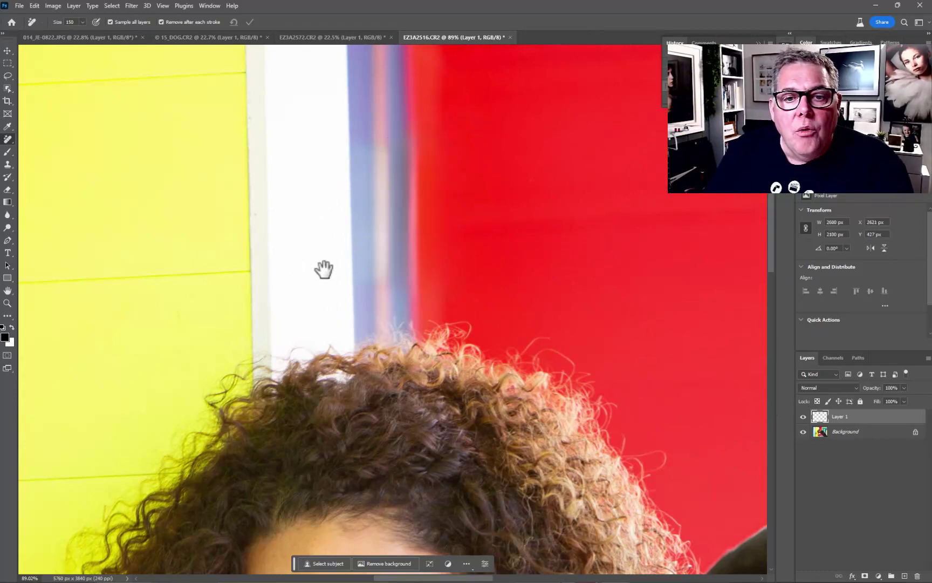
Remove the long handle from the blue door and the mark on the adjoining edge of the white post.
drag(322, 264, 650, 66)
drag(241, 418, 412, 92)
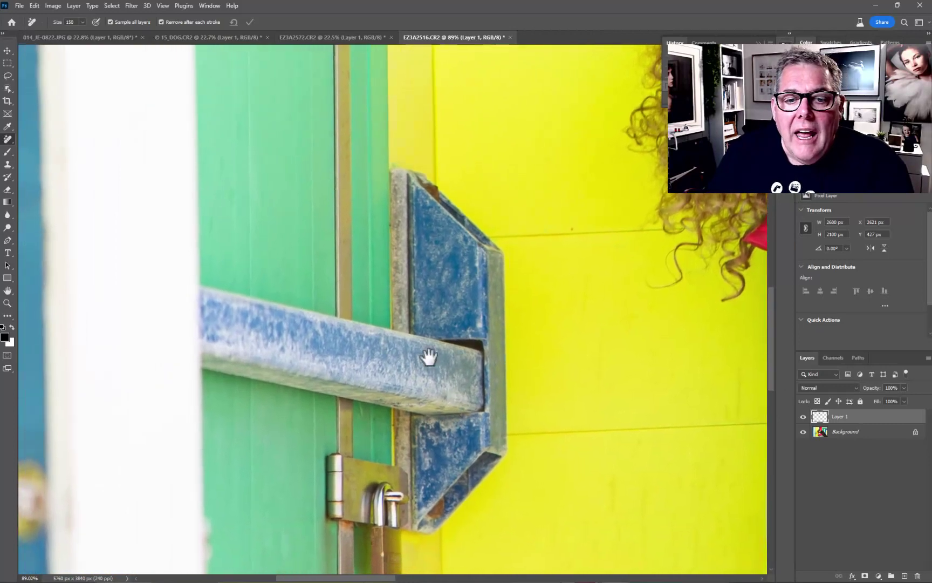
drag(437, 381, 570, 286)
drag(186, 466, 393, 441)
drag(371, 518, 370, 311)
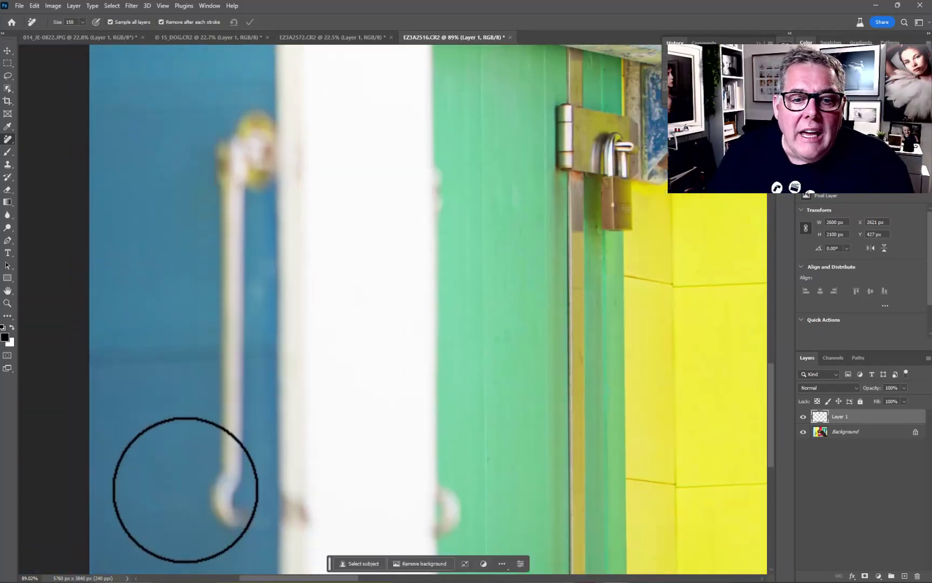
mouse_move(225, 521)
mouse_down()
mouse_move(245, 413)
mouse_move(247, 121)
mouse_move(254, 177)
mouse_move(242, 372)
mouse_up()
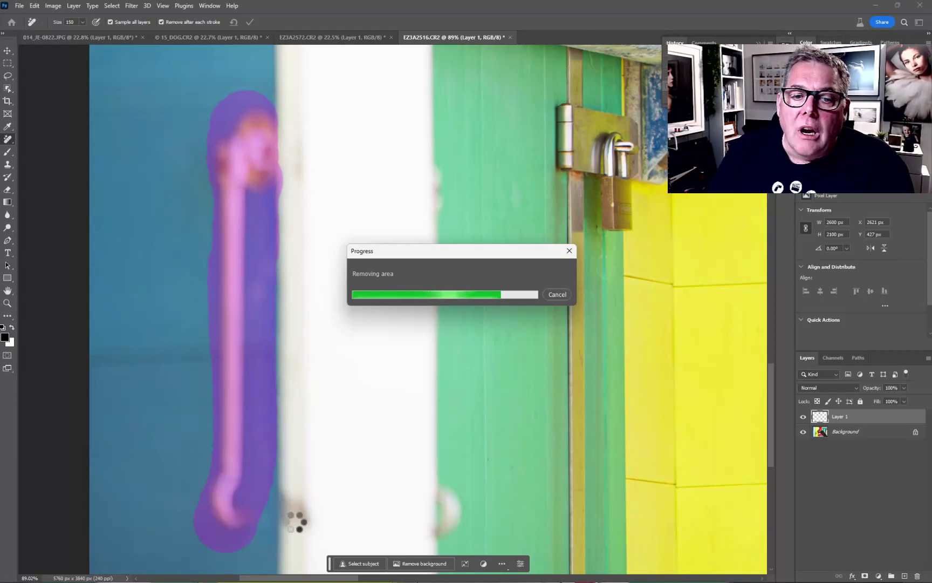
drag(297, 516, 296, 503)
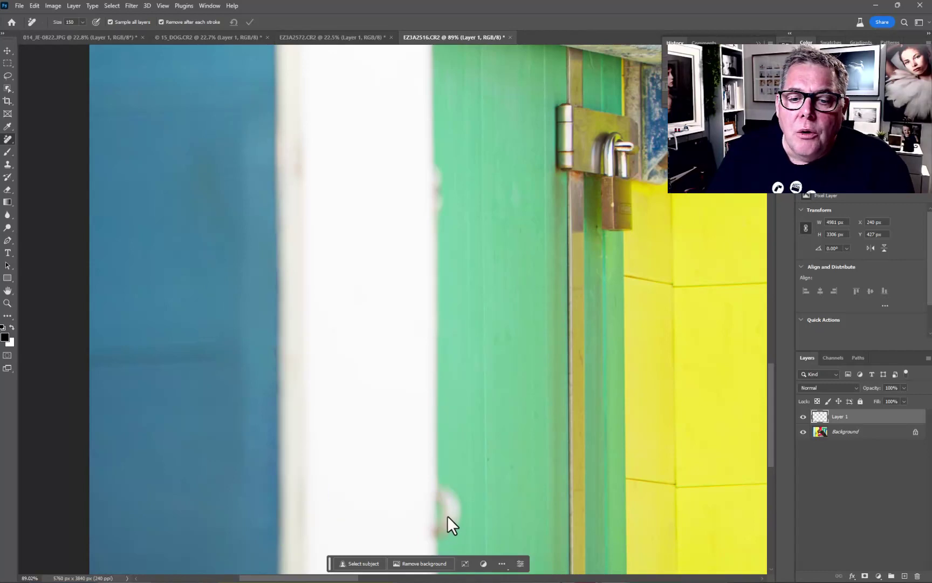
Remove the two marks where the white post meets the green door.
drag(447, 513, 443, 491)
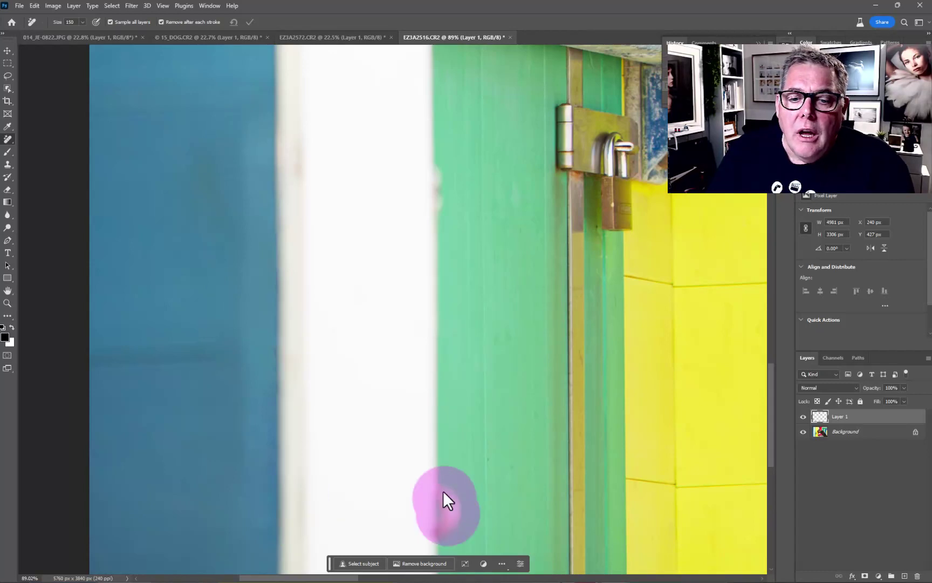
click(432, 197)
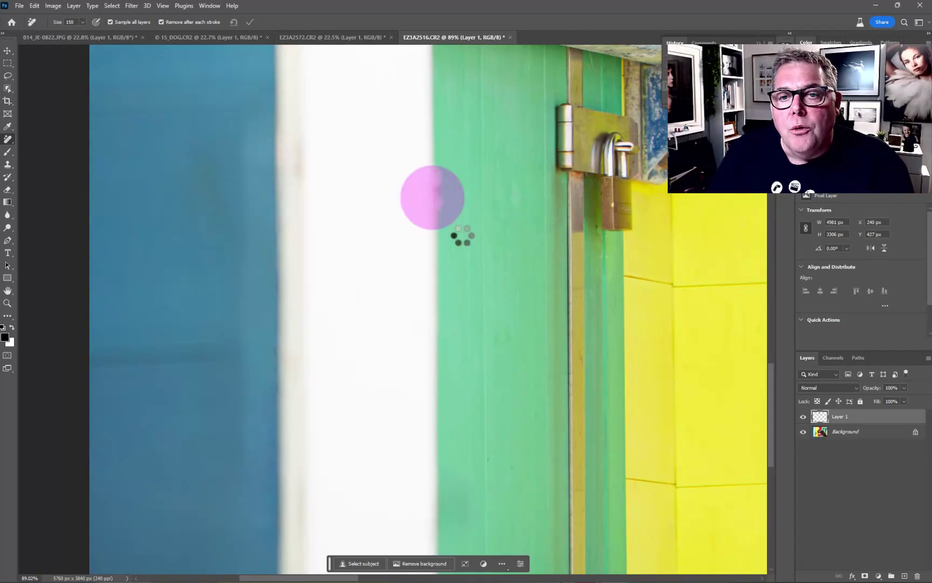
key(ctrl+minus)
key(ctrl+minus)
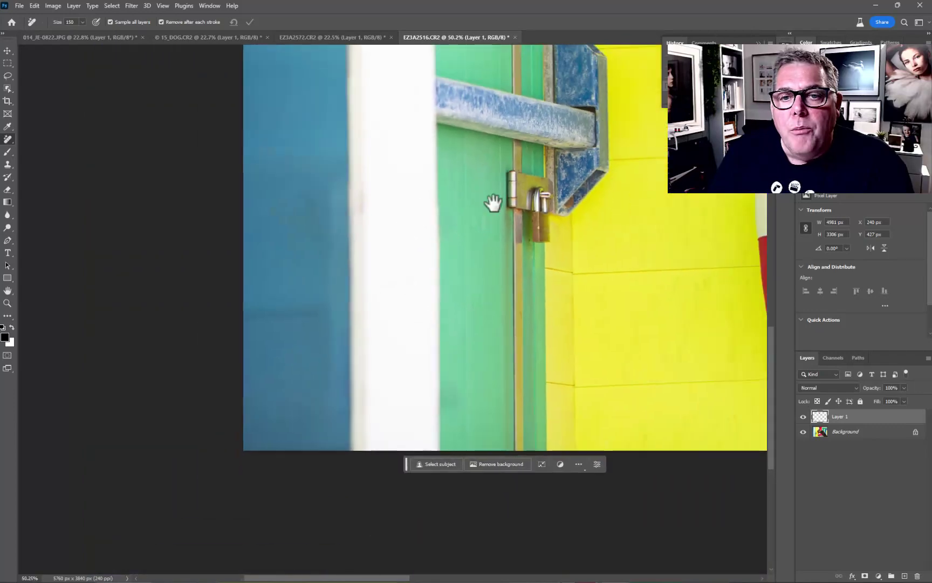
Remove the blue bar latch and padlock, including their leftover fragments along the edge between the green and yellow panels.
drag(493, 202, 345, 403)
mouse_move(291, 289)
mouse_down()
mouse_move(277, 312)
mouse_move(395, 324)
mouse_move(411, 303)
mouse_move(414, 225)
mouse_move(405, 215)
mouse_move(448, 332)
mouse_move(423, 402)
mouse_move(410, 337)
mouse_move(366, 389)
mouse_move(368, 376)
mouse_move(391, 430)
mouse_move(374, 443)
mouse_move(397, 333)
mouse_up()
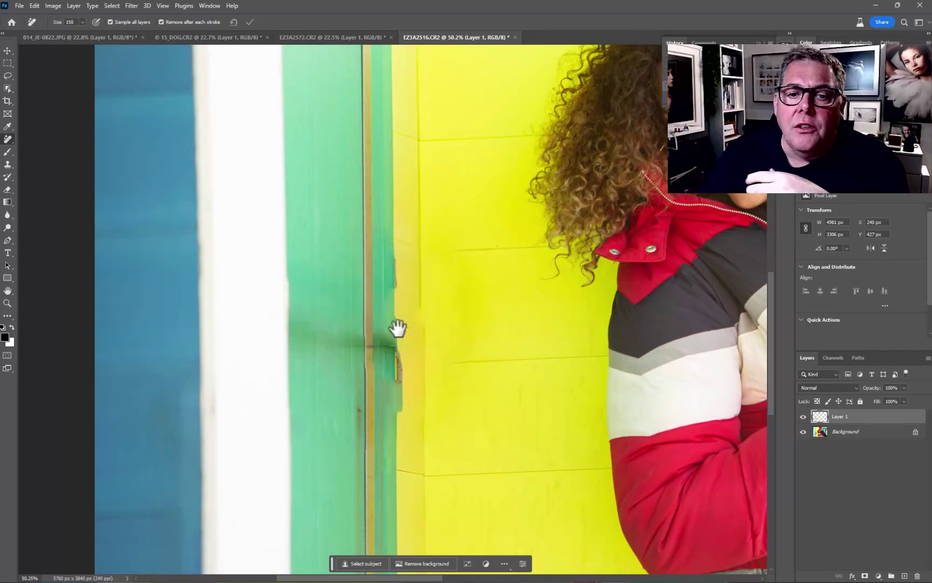
drag(395, 247, 385, 317)
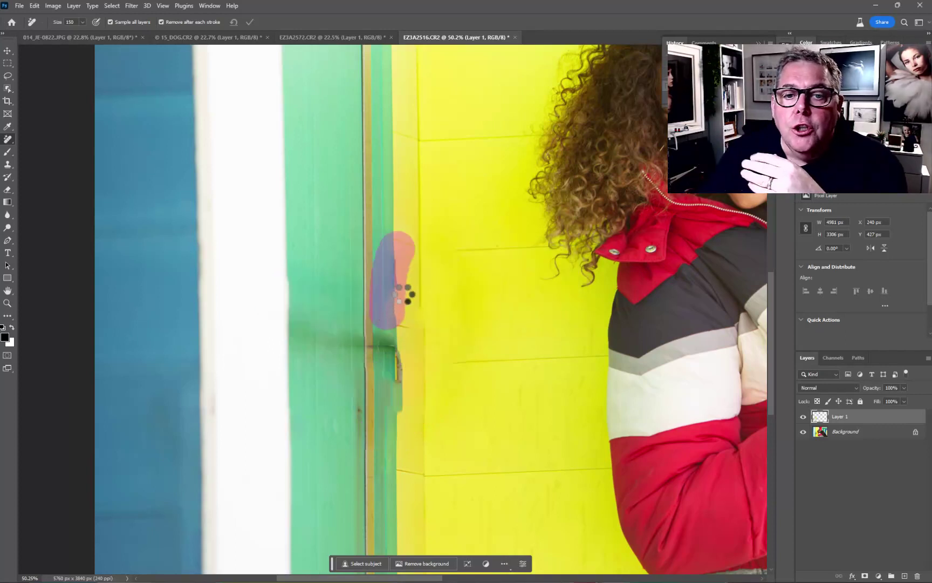
drag(399, 410, 405, 353)
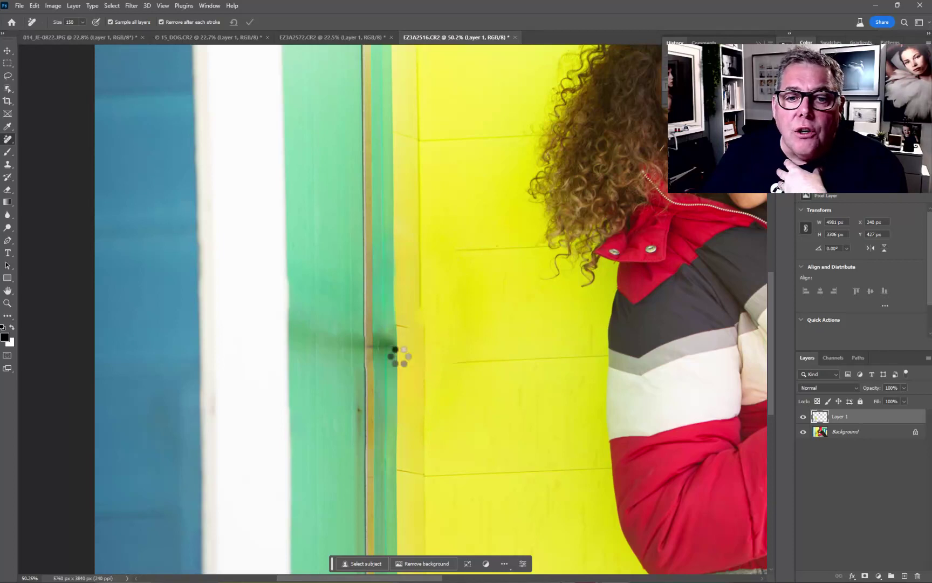
drag(399, 354, 395, 319)
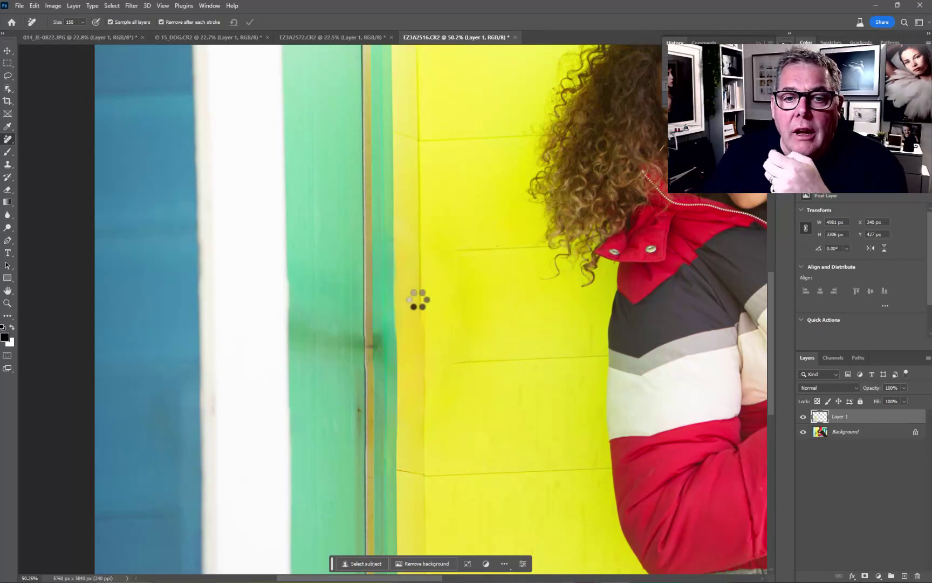
Clean up the seam on the yellow panel and the dark patch crossing the narrow strip of the green door.
drag(416, 303, 420, 339)
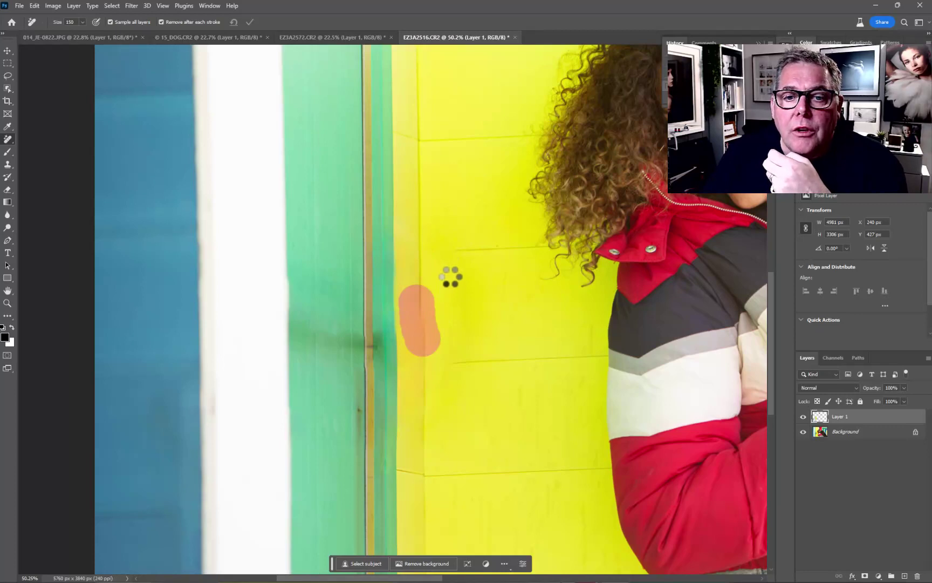
drag(423, 348, 423, 320)
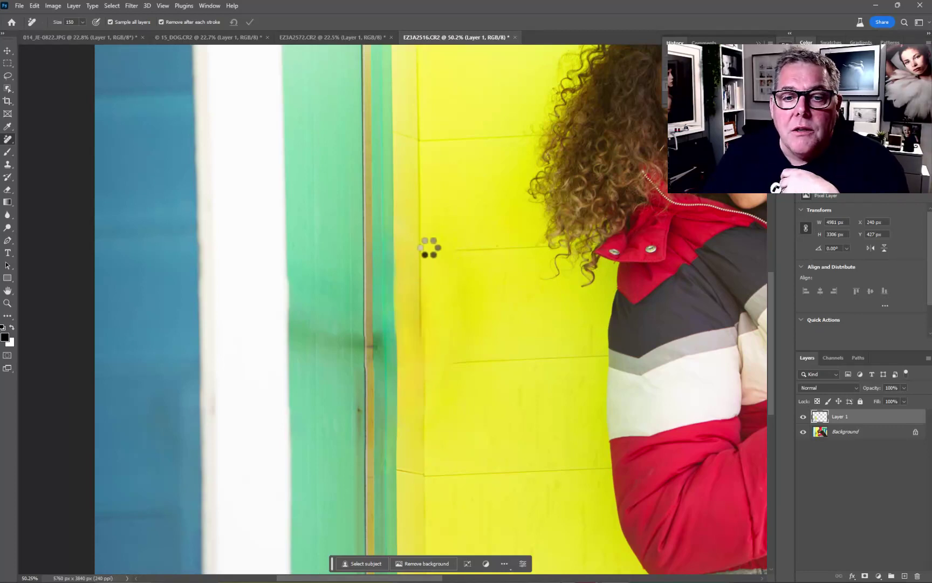
click(420, 337)
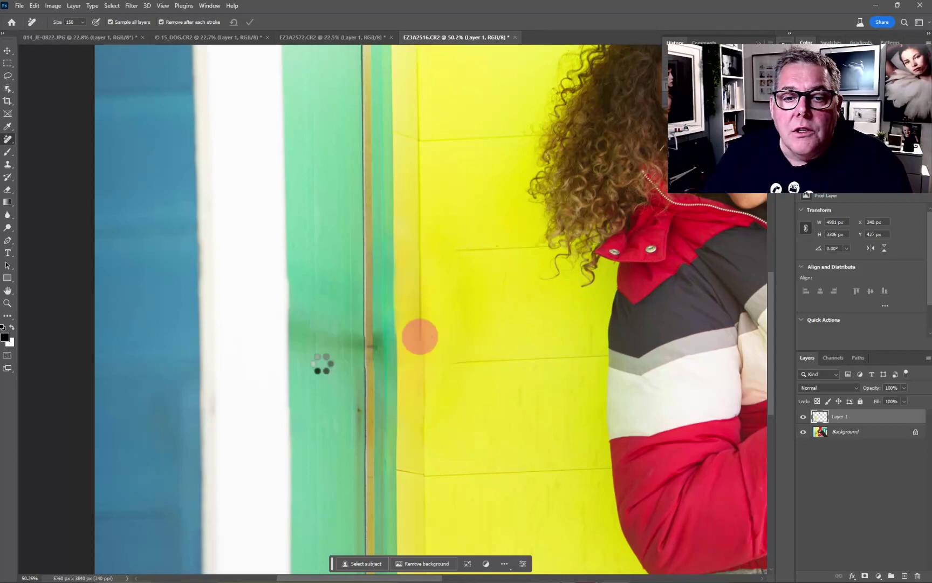
drag(364, 344, 365, 366)
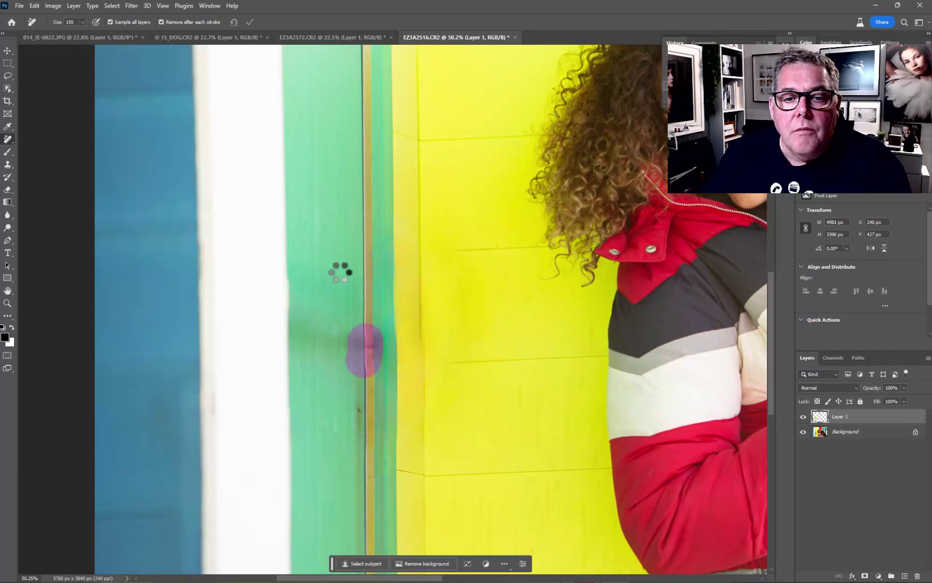
scroll(341, 378, down, 5)
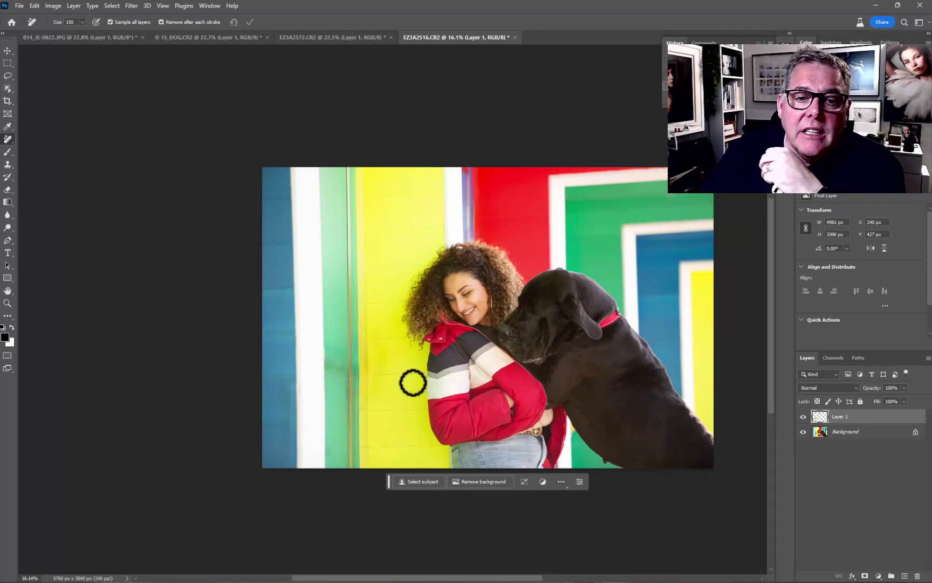
scroll(328, 370, up, 5)
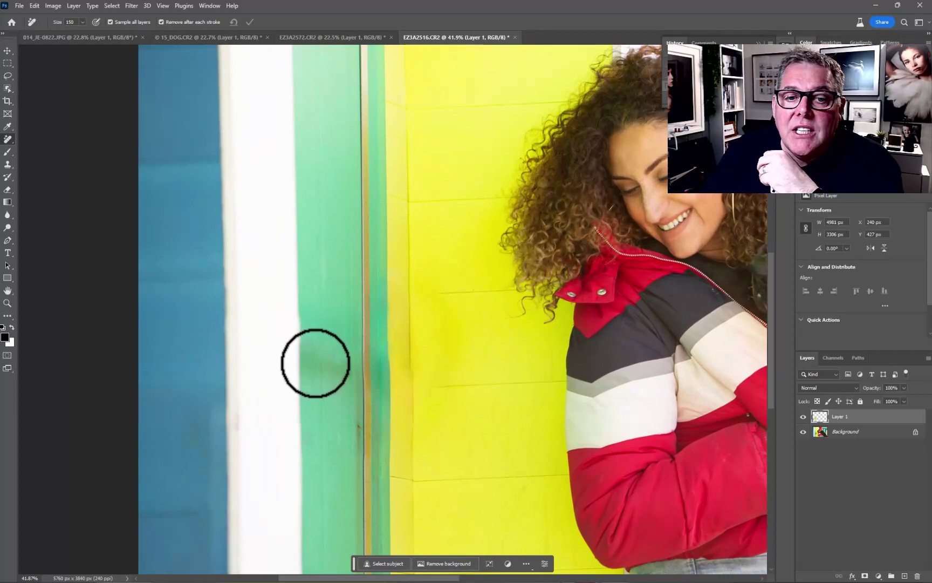
drag(367, 350, 364, 444)
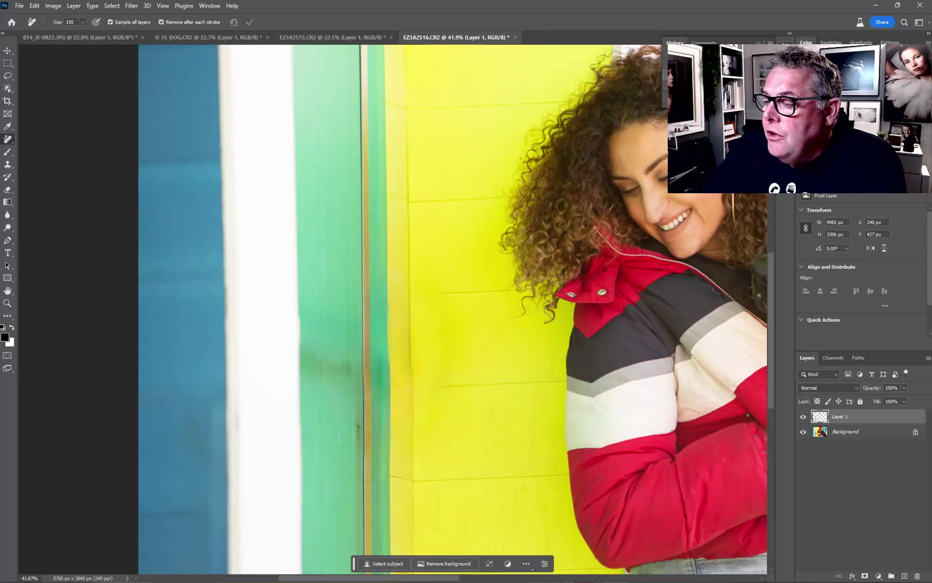
Switch to Creative Cloud Desktop and launch Photoshop (Beta) from the installed beta apps.
key(alt+Tab)
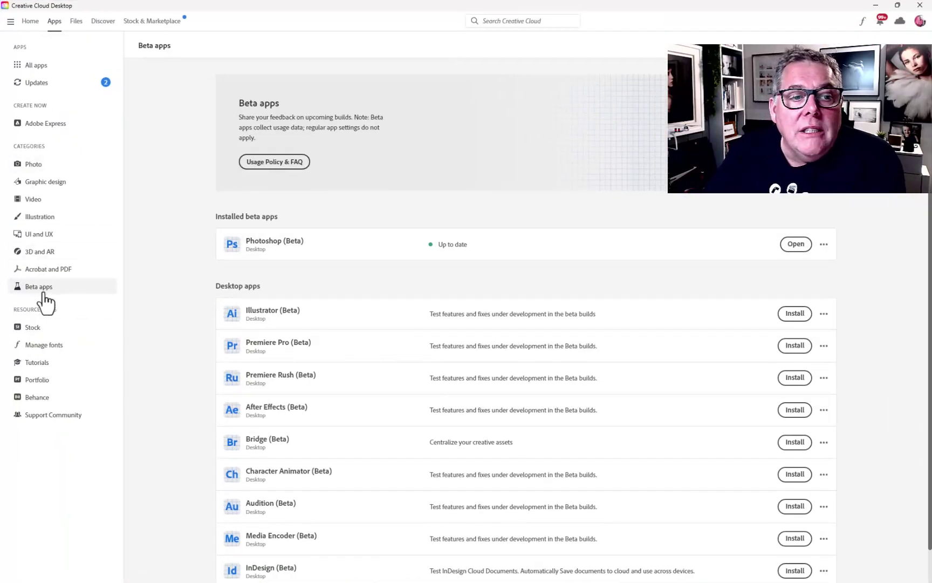
click(794, 244)
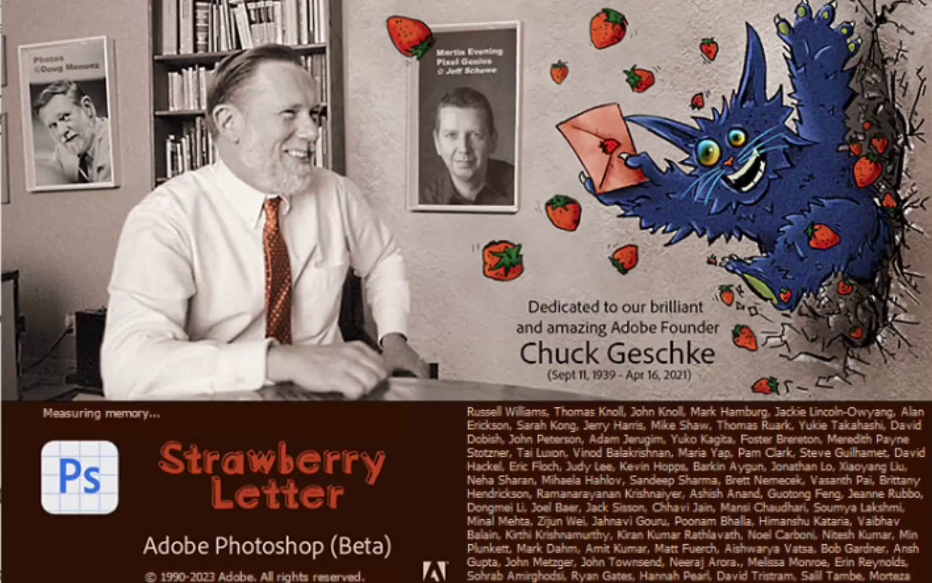